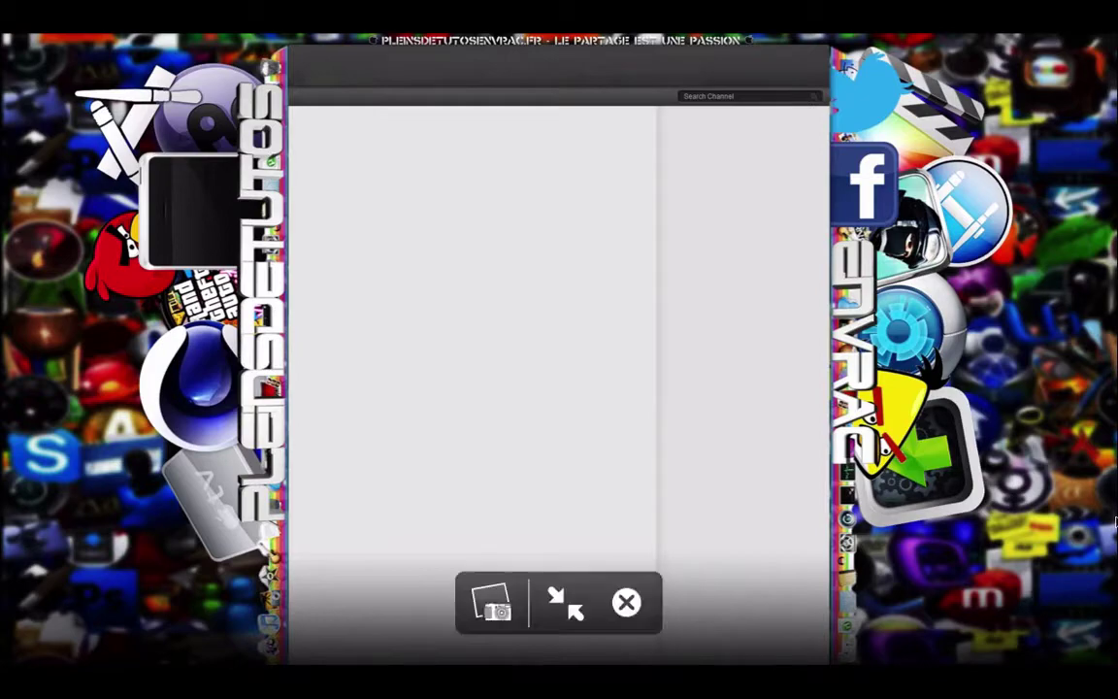
Leave the full-screen preview of the Youtube_Background image and return to the Background_Youtube folder
key("Escape")
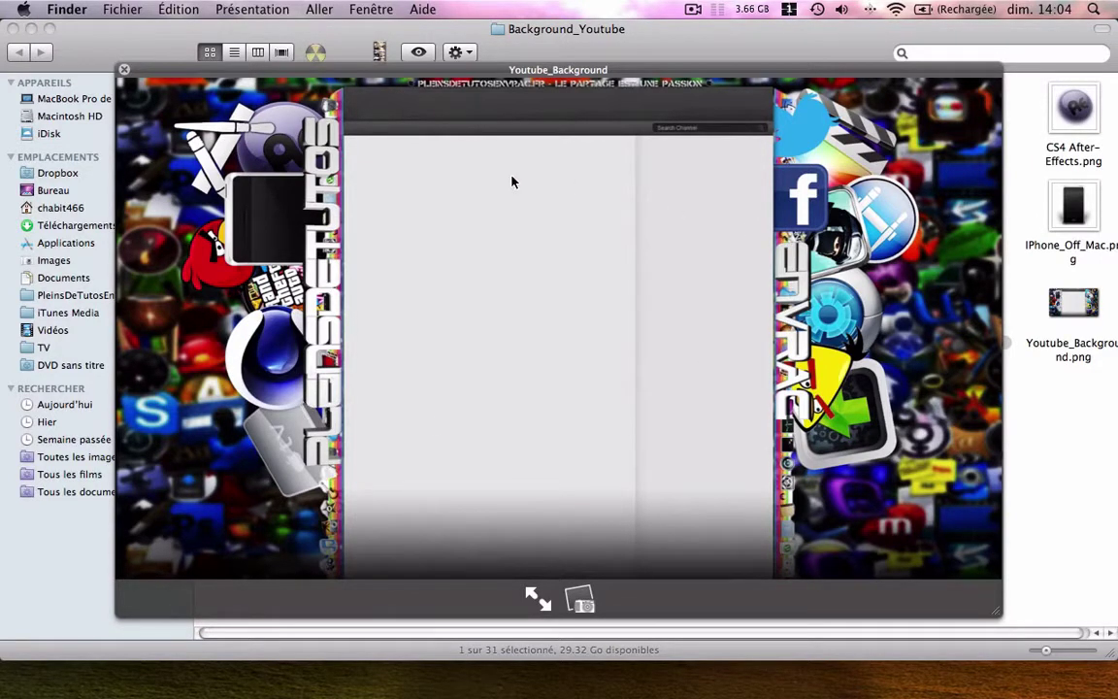
left_click(123, 70)
left_click(793, 478)
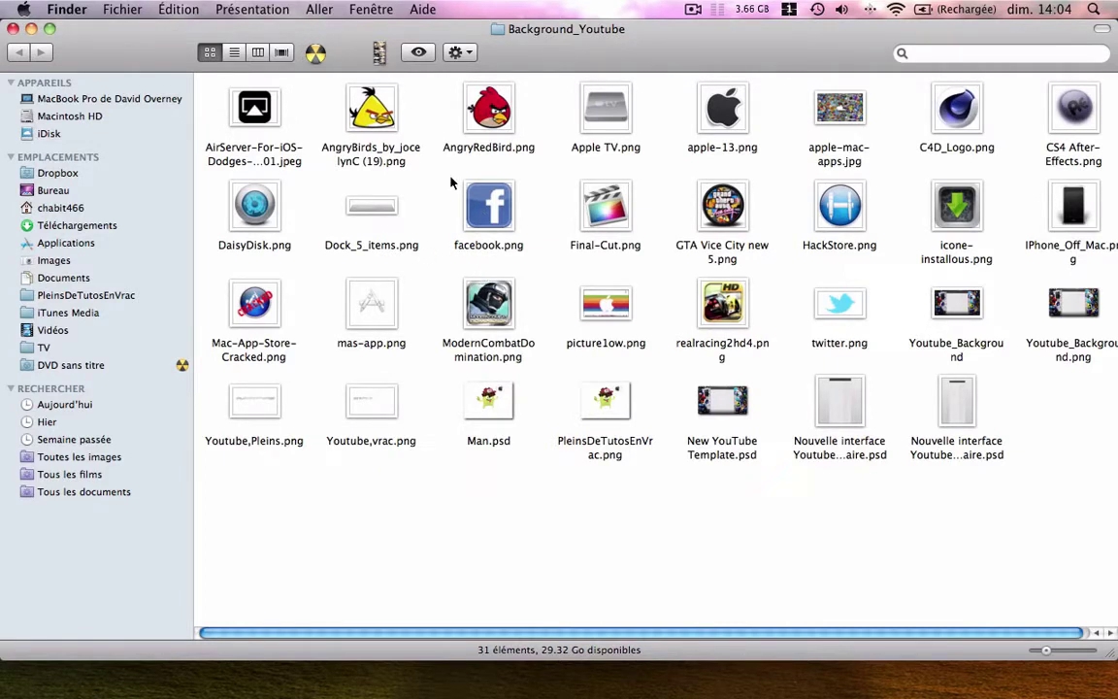
Preview several source images in the Background_Youtube folder, including AngryRedBird.png and HackStore.png
left_click(491, 114)
key("space")
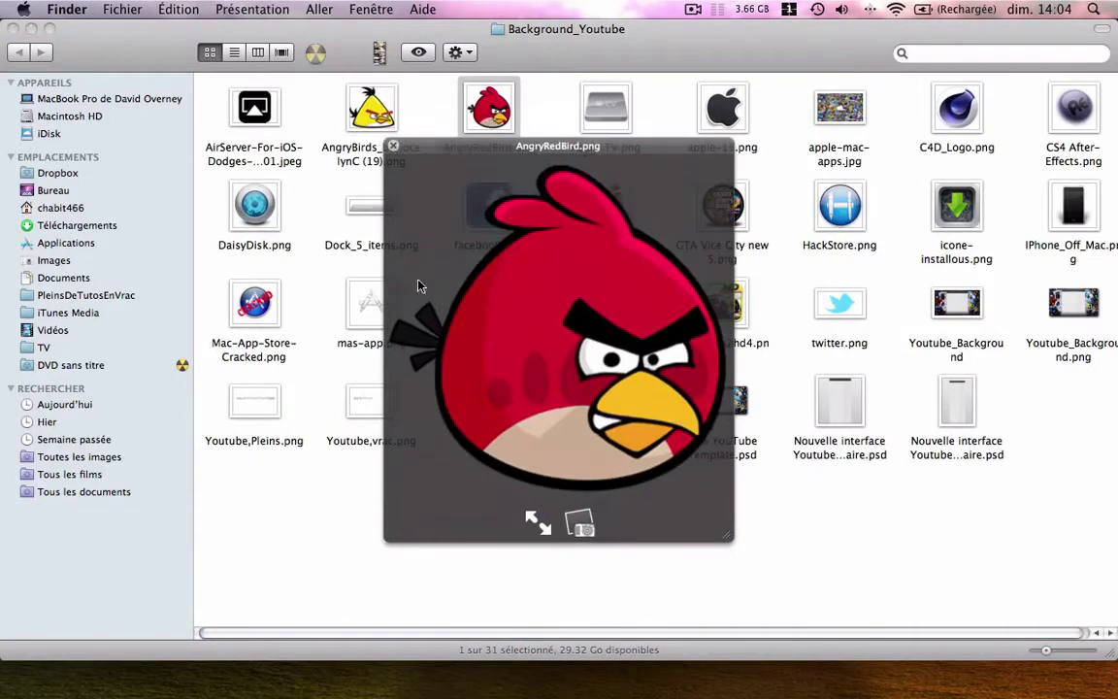
left_click(393, 147)
left_click(543, 178)
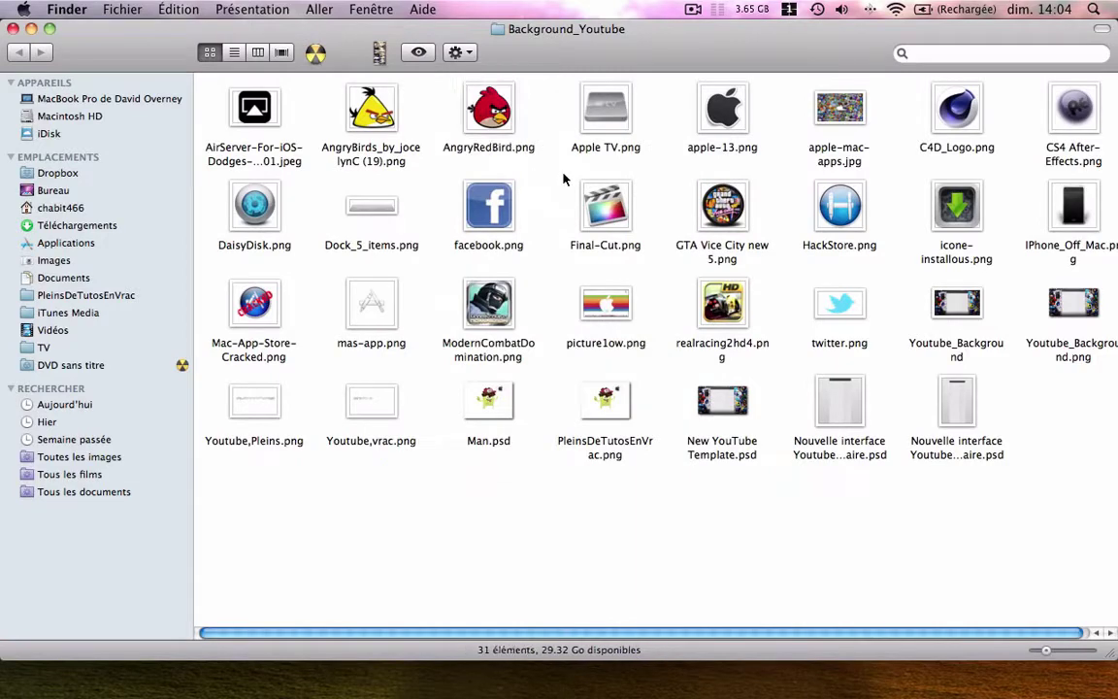
left_click(690, 150)
key("space")
key("space")
left_click(839, 223)
key("space")
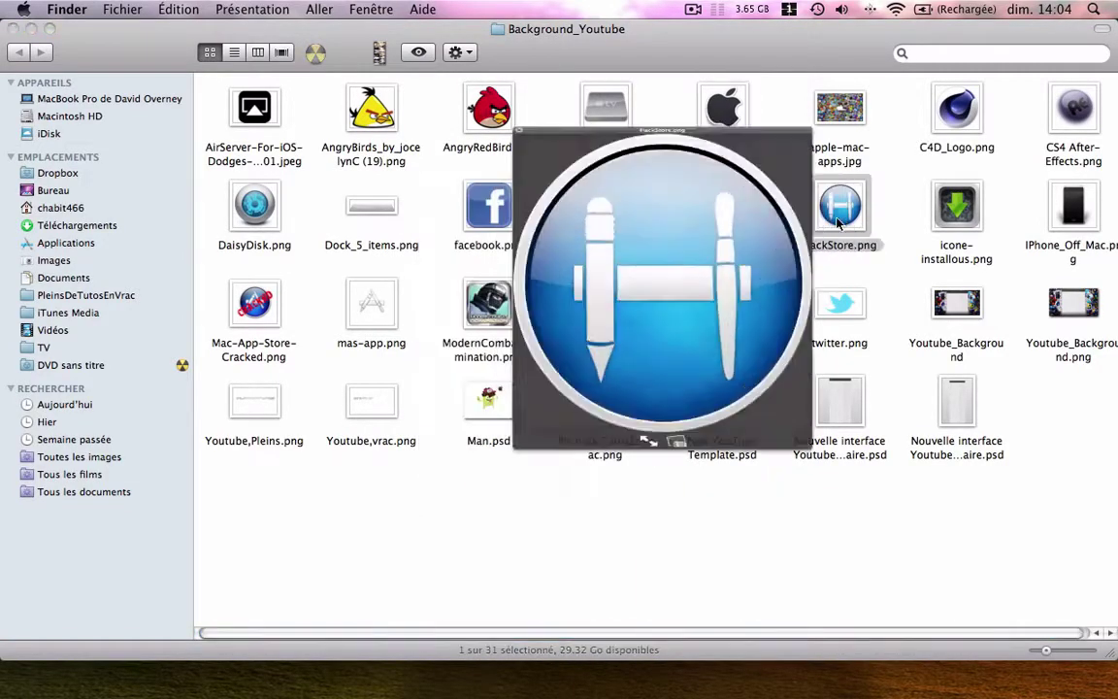
key("space")
left_click(788, 281)
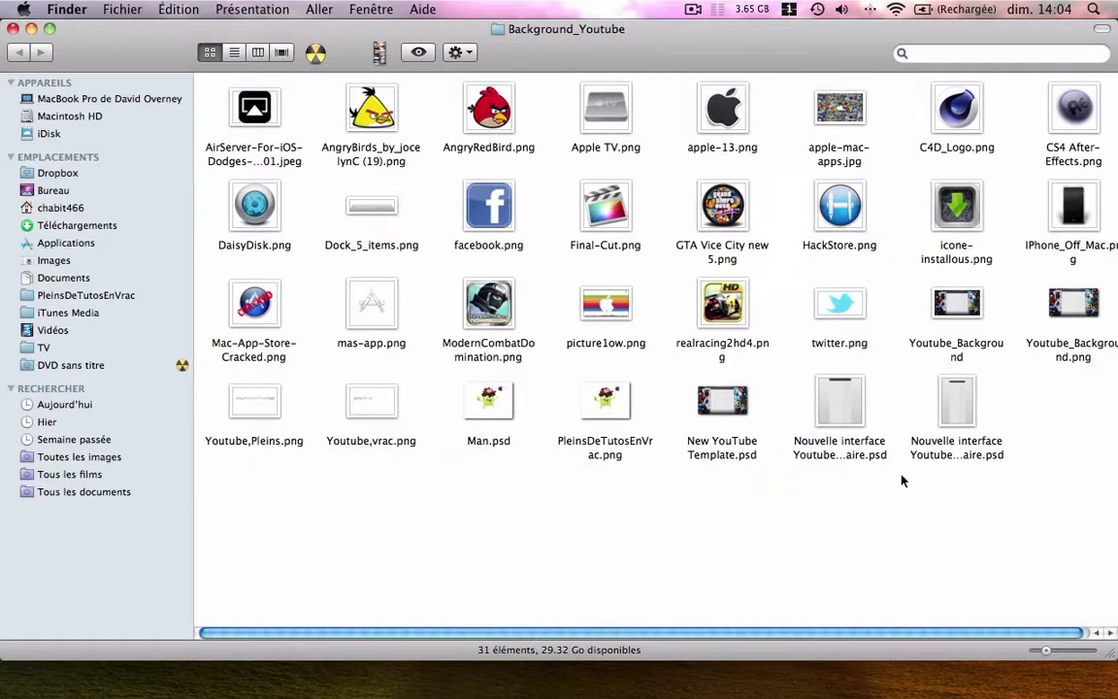
Preview the non-partner and partner versions of the blank YouTube interface PSD template, and close the folder window
left_click(828, 427)
key("space")
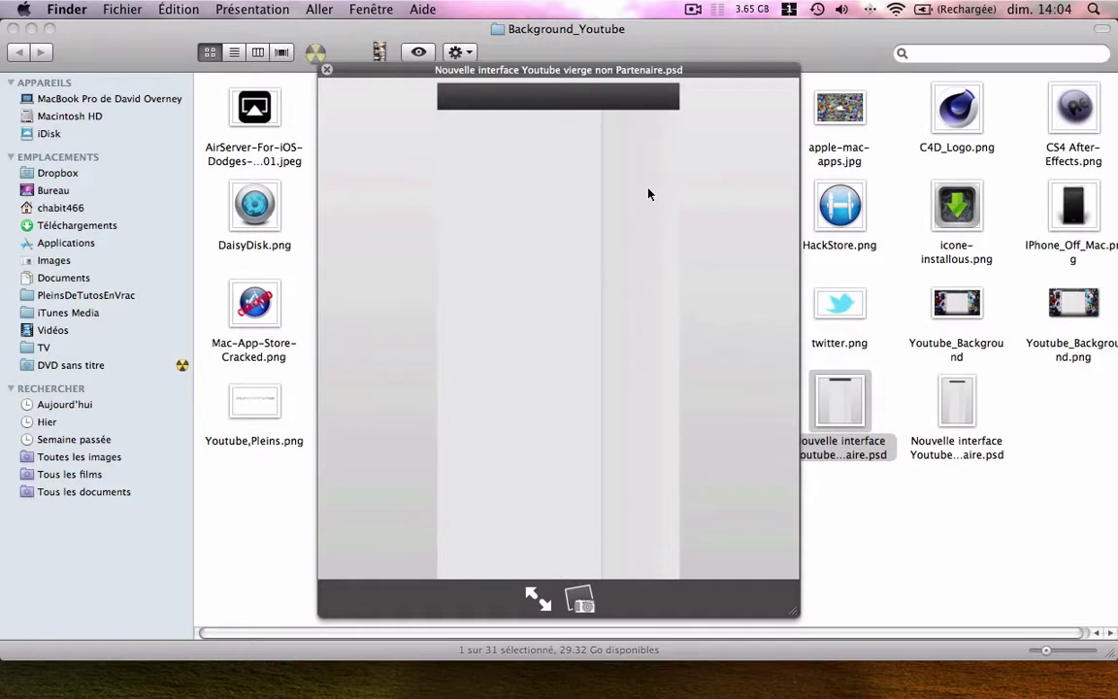
key("Right")
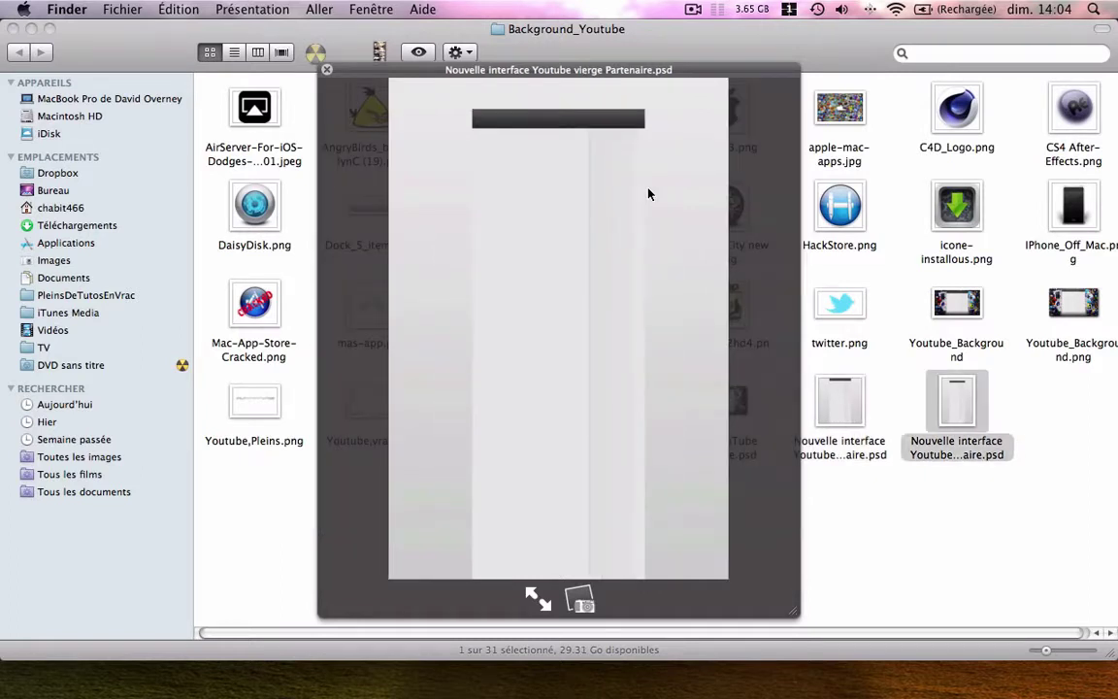
key("Left")
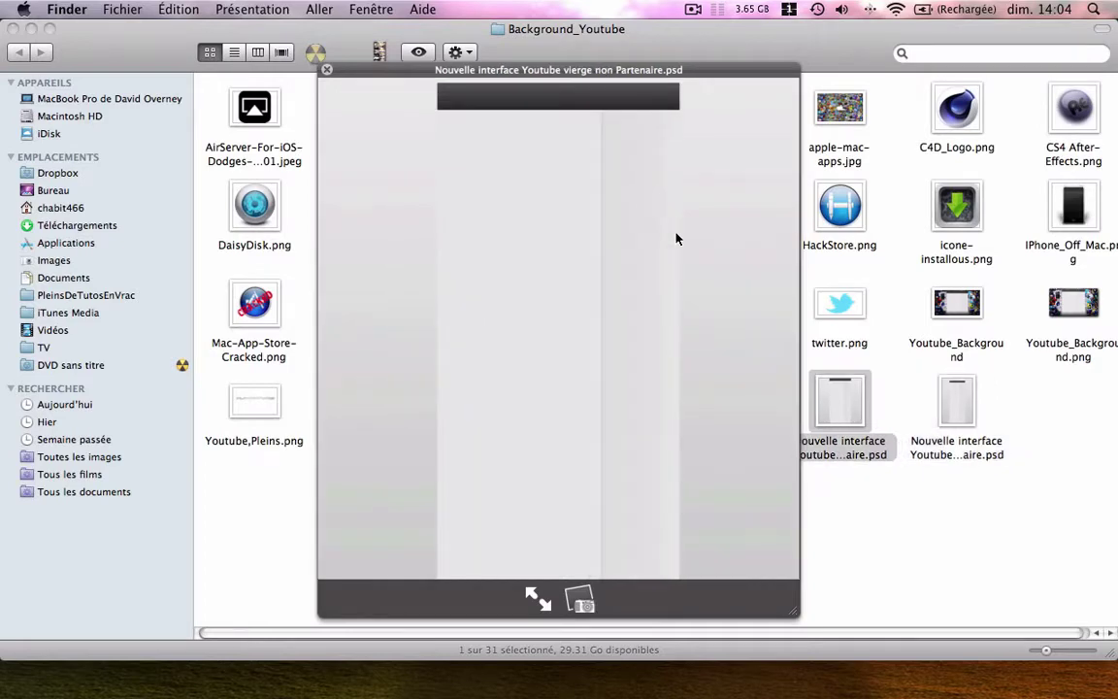
left_click(327, 71)
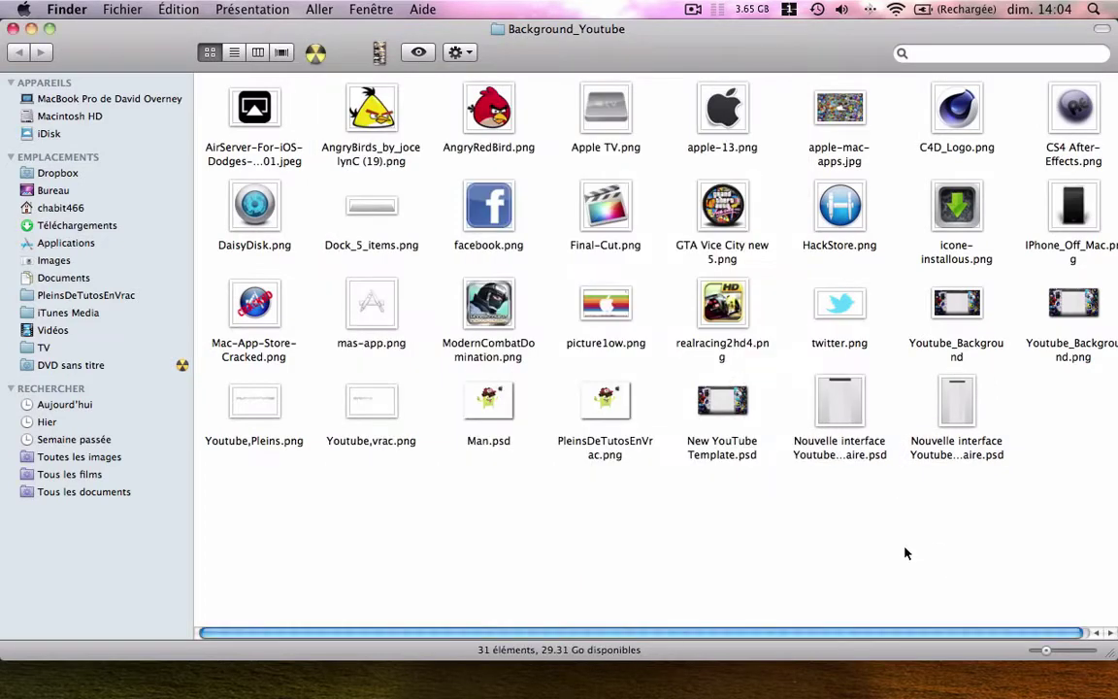
left_click(12, 28)
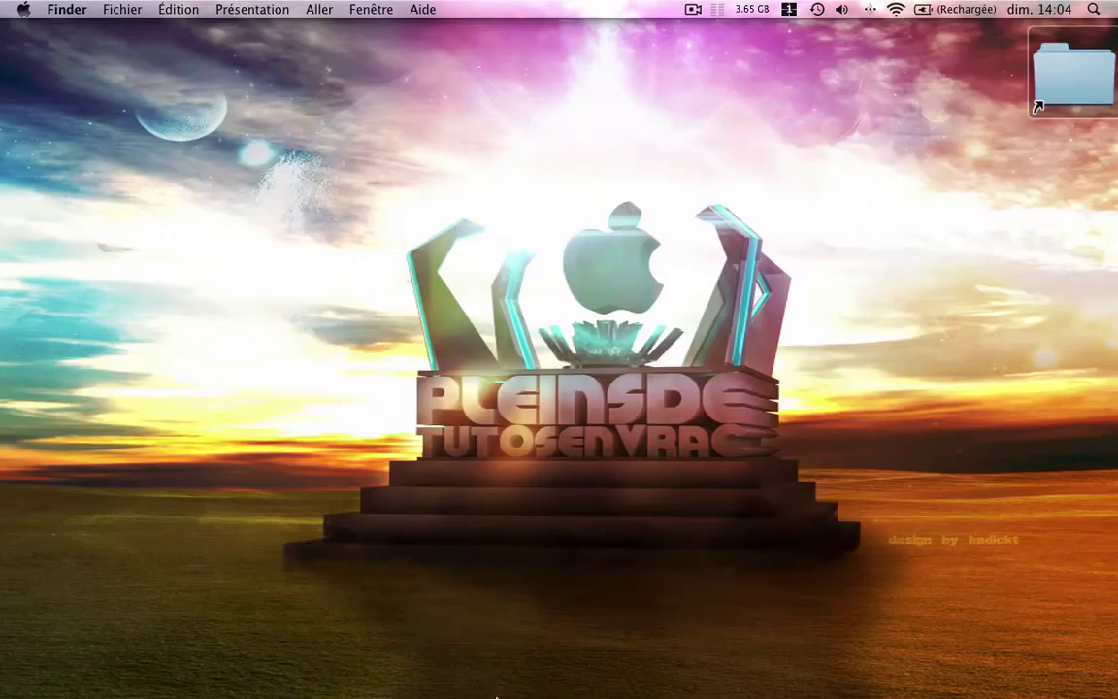
Open CINEMA 4D and switch its interface layout to Standard
mouse_move(497, 695)
left_click(474, 674)
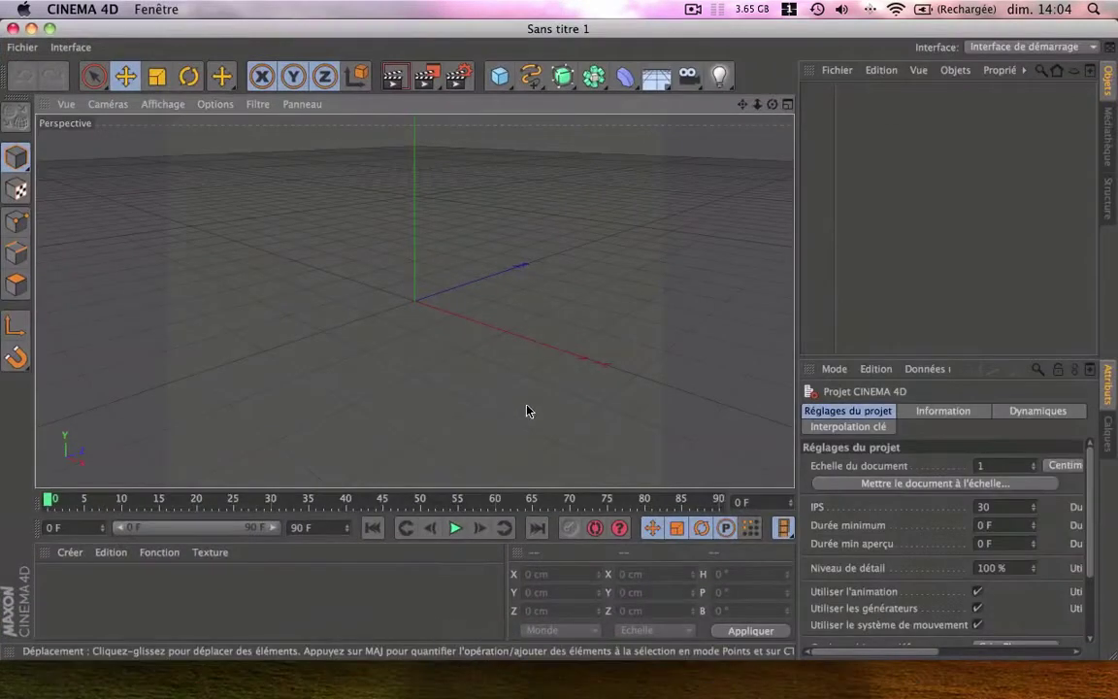
left_click(1019, 47)
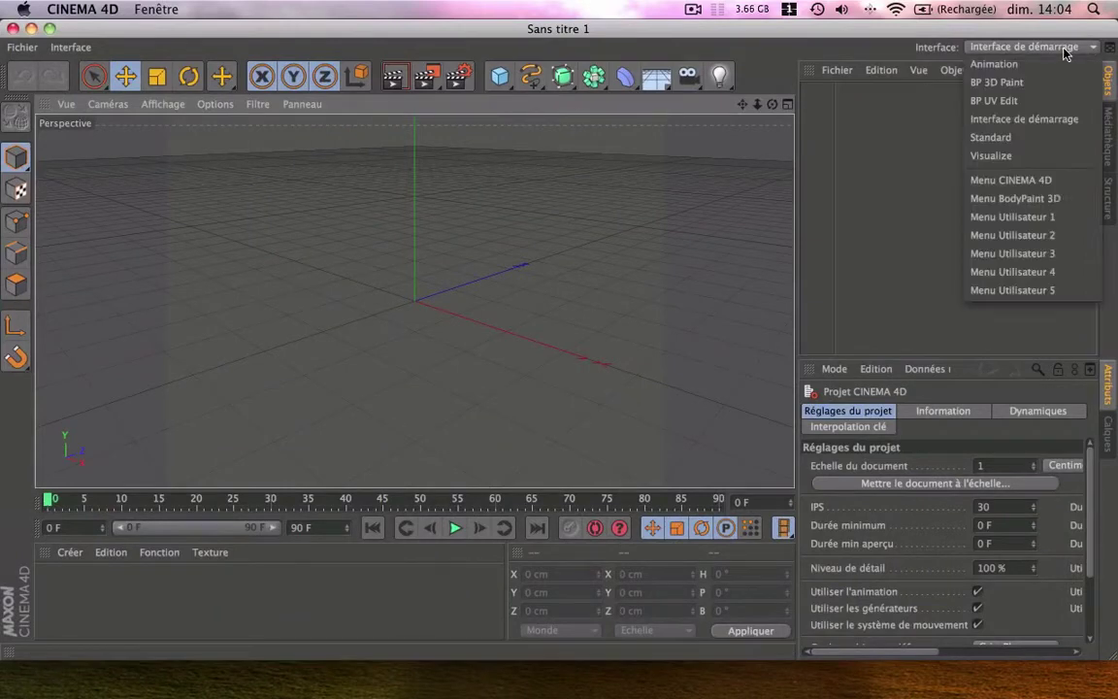
left_click(1024, 130)
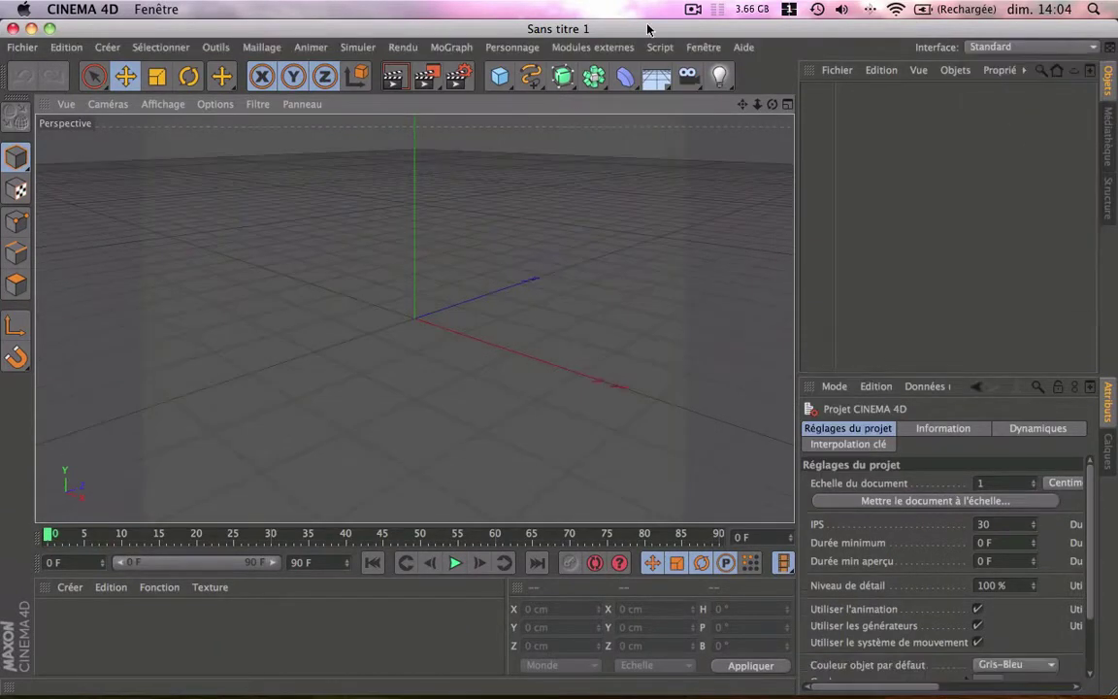
Add a Mo Texte object, move it to about X -642 cm, and set its text to "PleinsDeTutos"
left_click(458, 48)
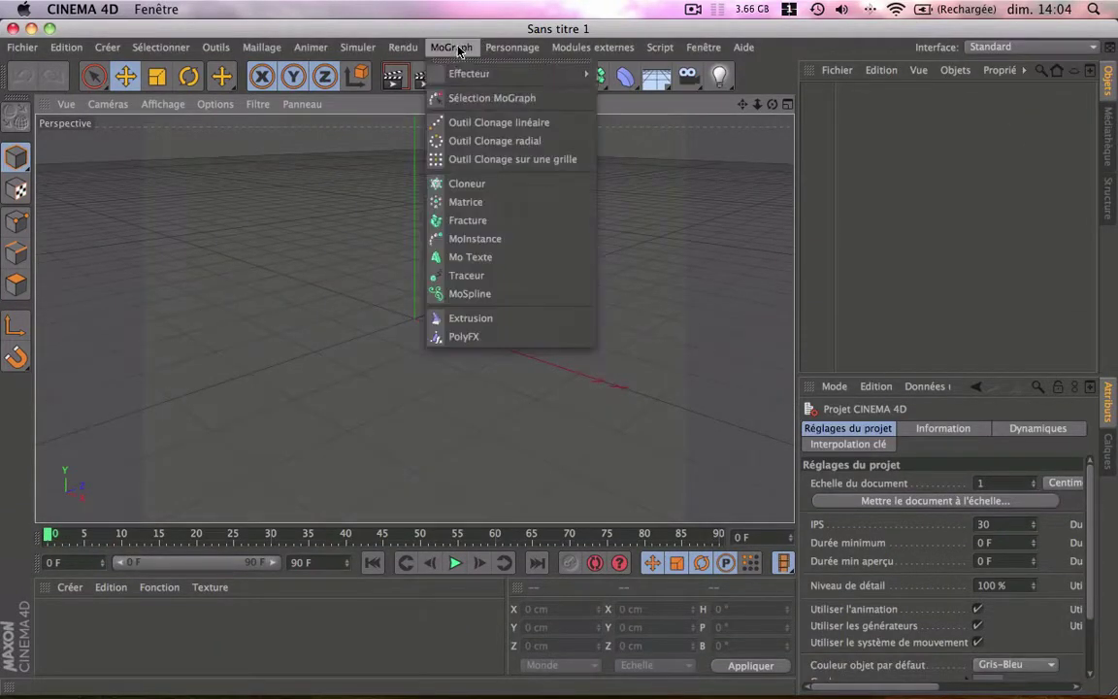
left_click(501, 258)
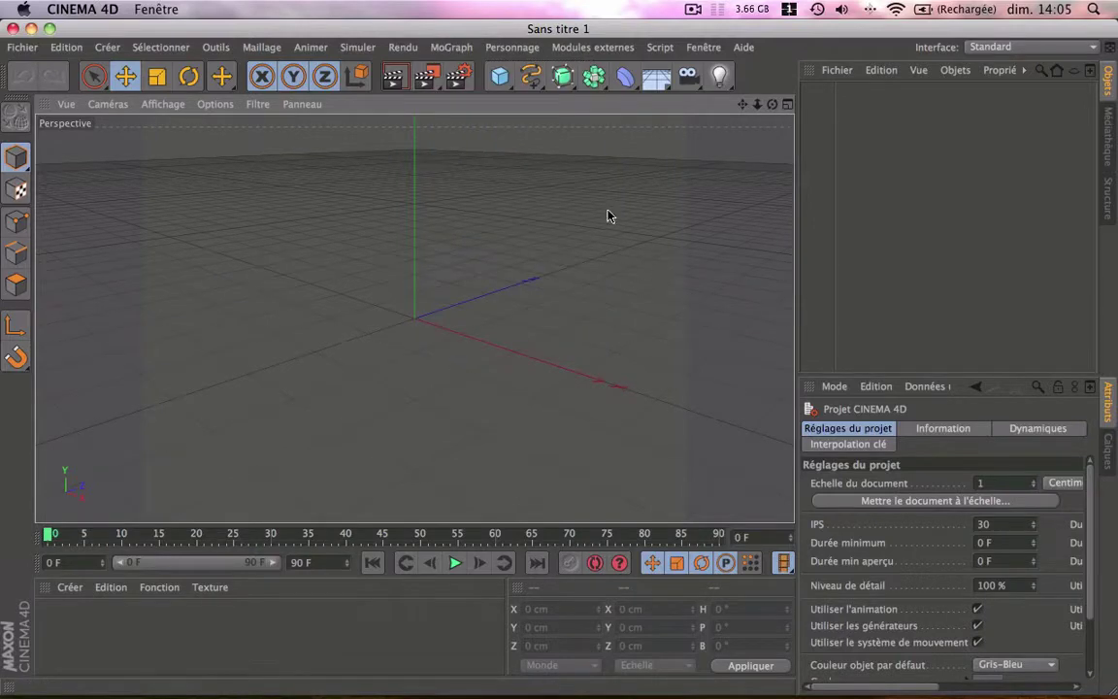
left_click_drag(502, 359, 269, 327)
left_click(861, 537)
left_click_drag(861, 537, 816, 508)
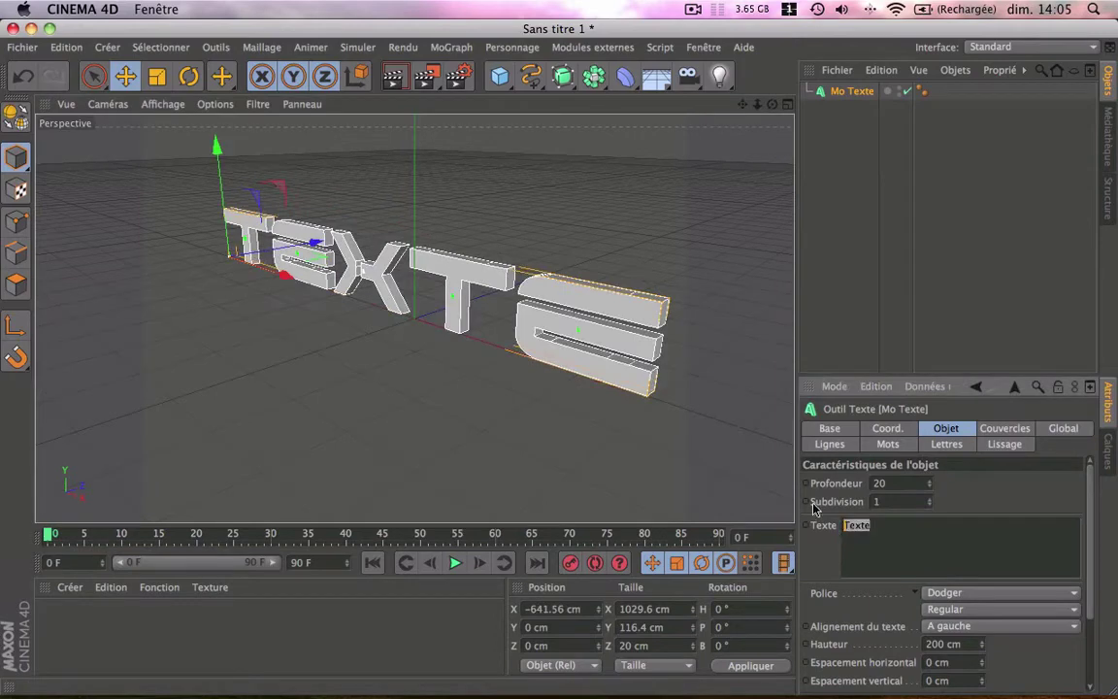
type("Ple")
type("insDeTutos")
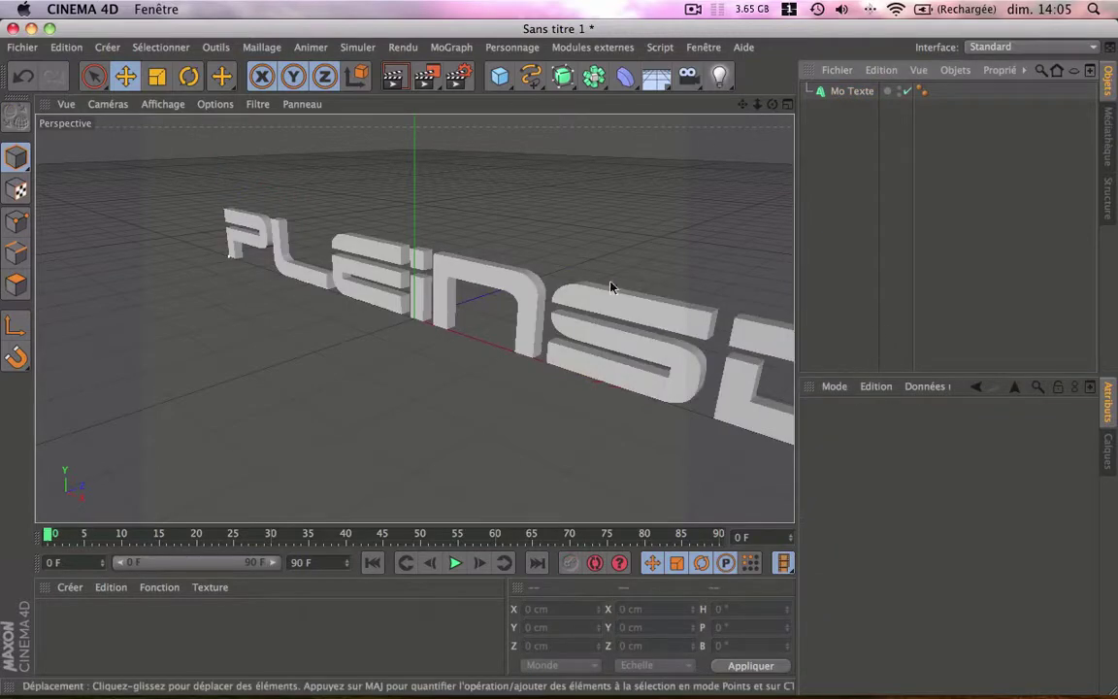
Shift the text object along X to about -1431 cm and set its extrusion depth to 45
left_click_drag(298, 297, 134, 251)
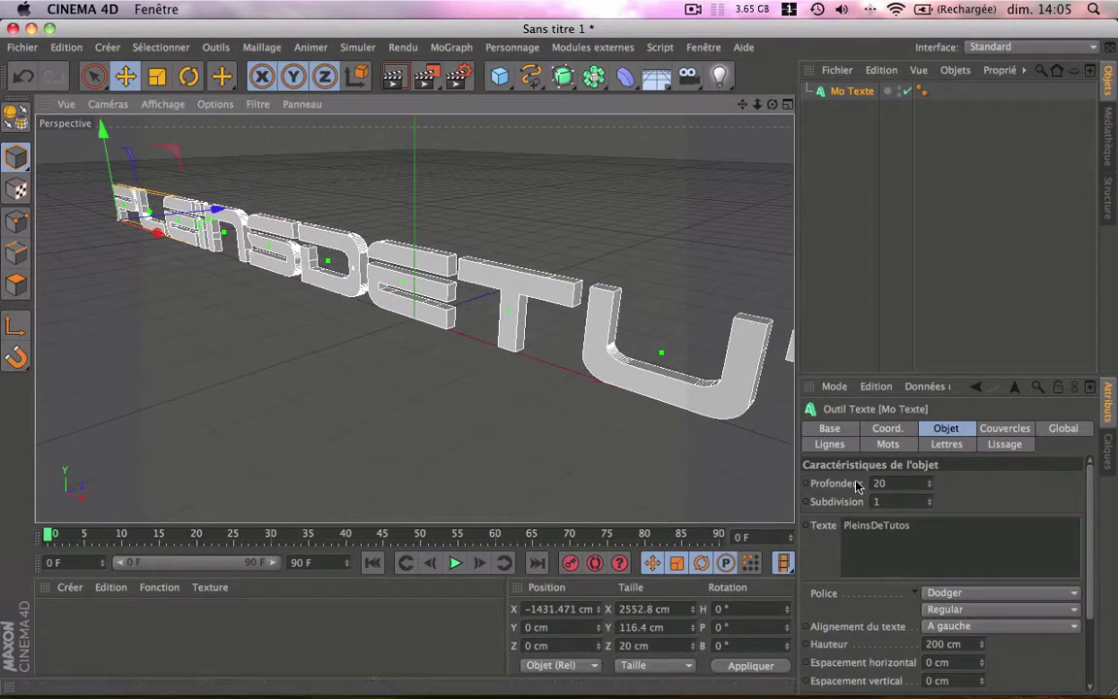
left_click_drag(930, 490, 930, 452)
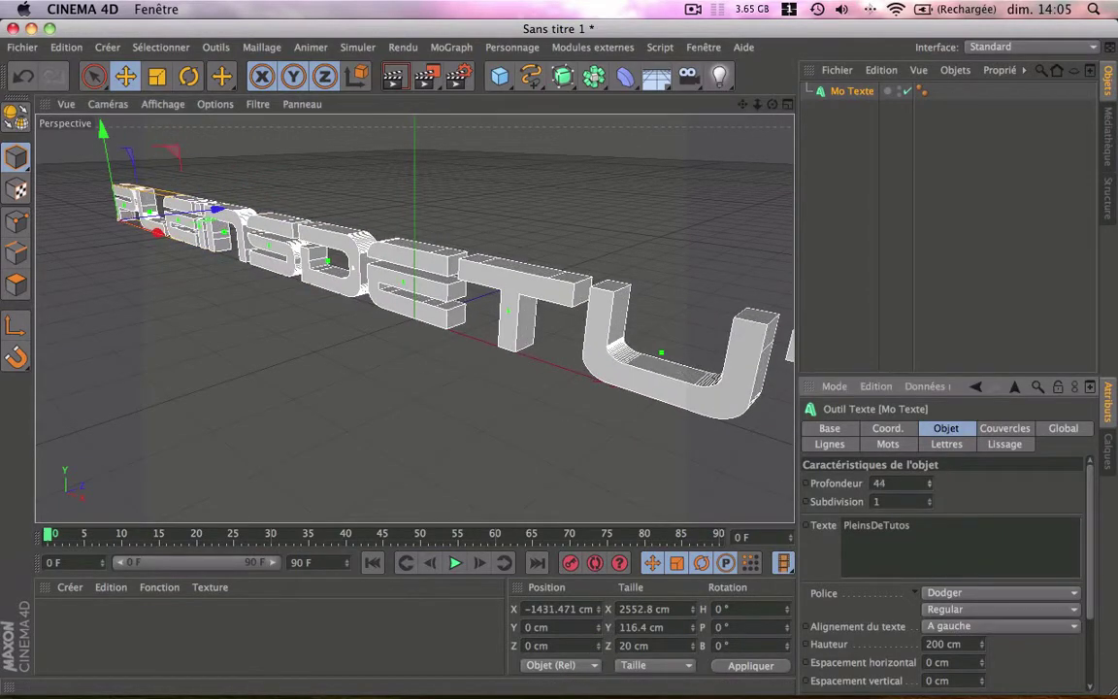
Set both the start and end caps of the text to "Couvercle et biseau" with the bevel type "1 étape"
left_click(990, 431)
left_click(970, 482)
left_click(983, 553)
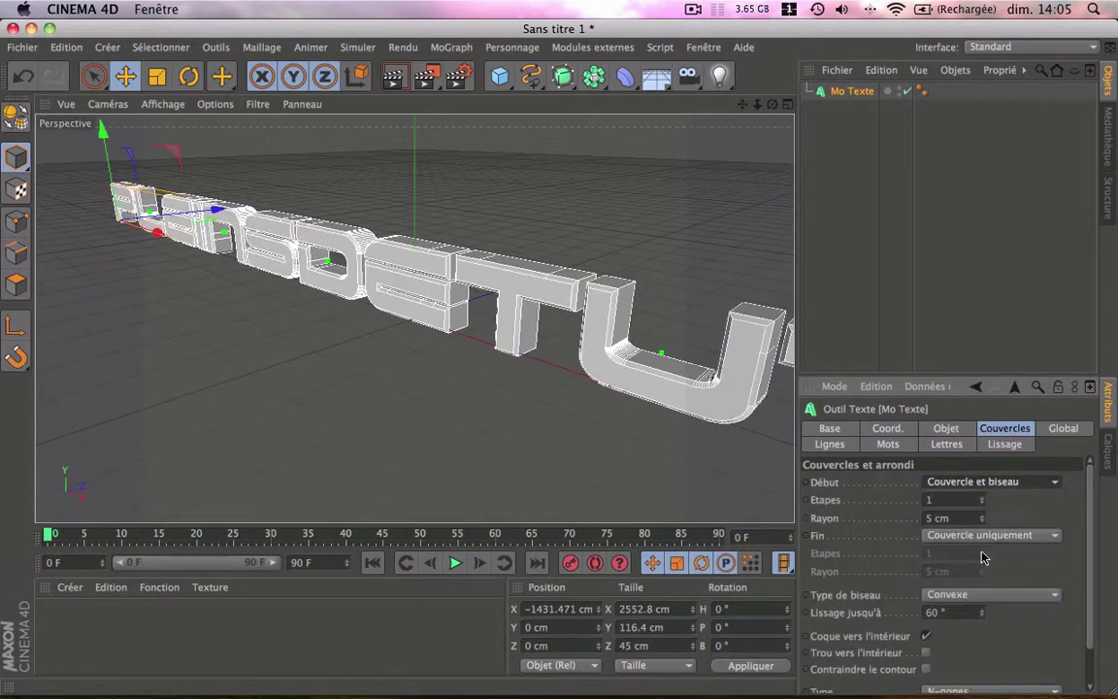
left_click(991, 535)
left_click(987, 608)
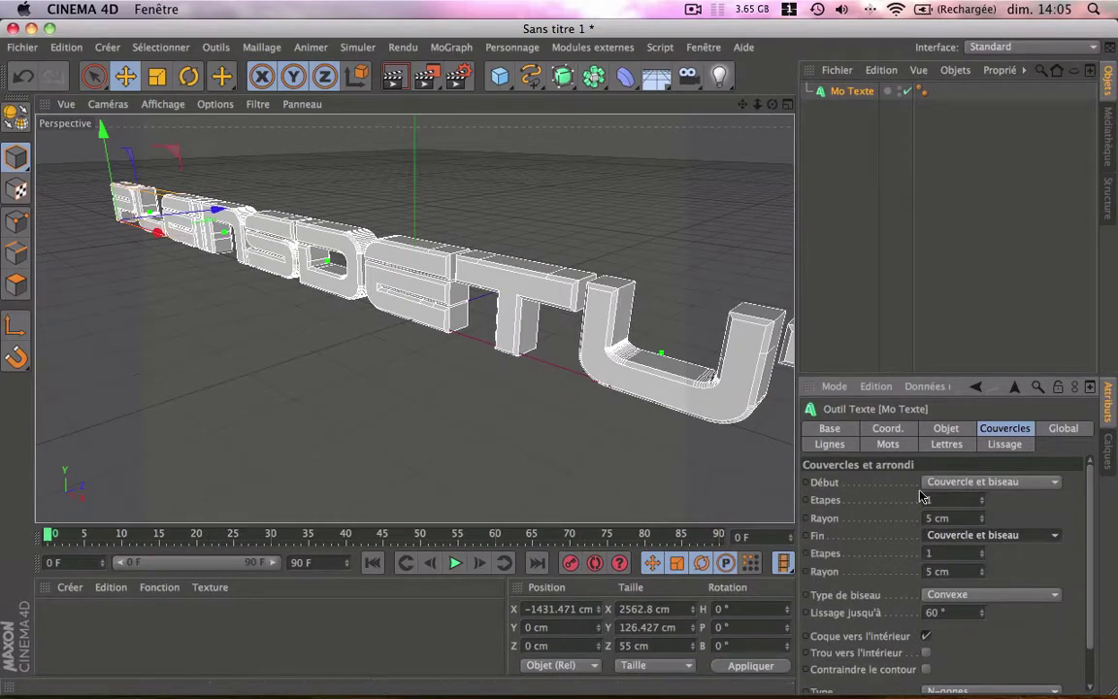
left_click(998, 594)
left_click(1000, 547)
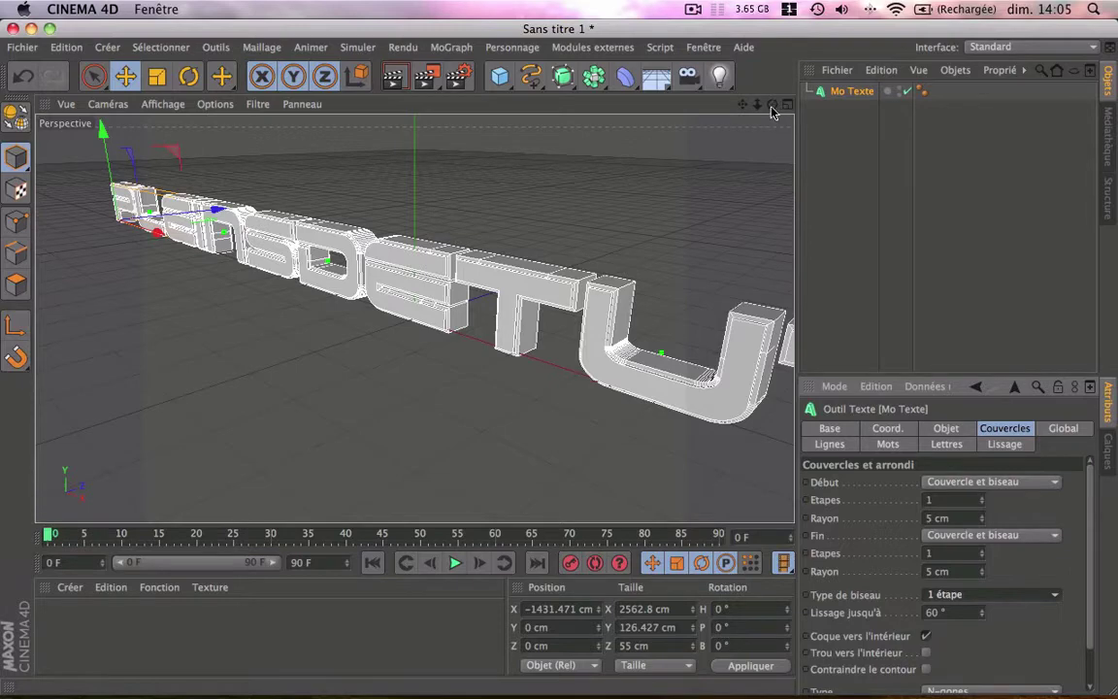
Create a new material and set its colour to a near-white of RGB 245, 245, 245
left_click_drag(772, 106, 703, 97)
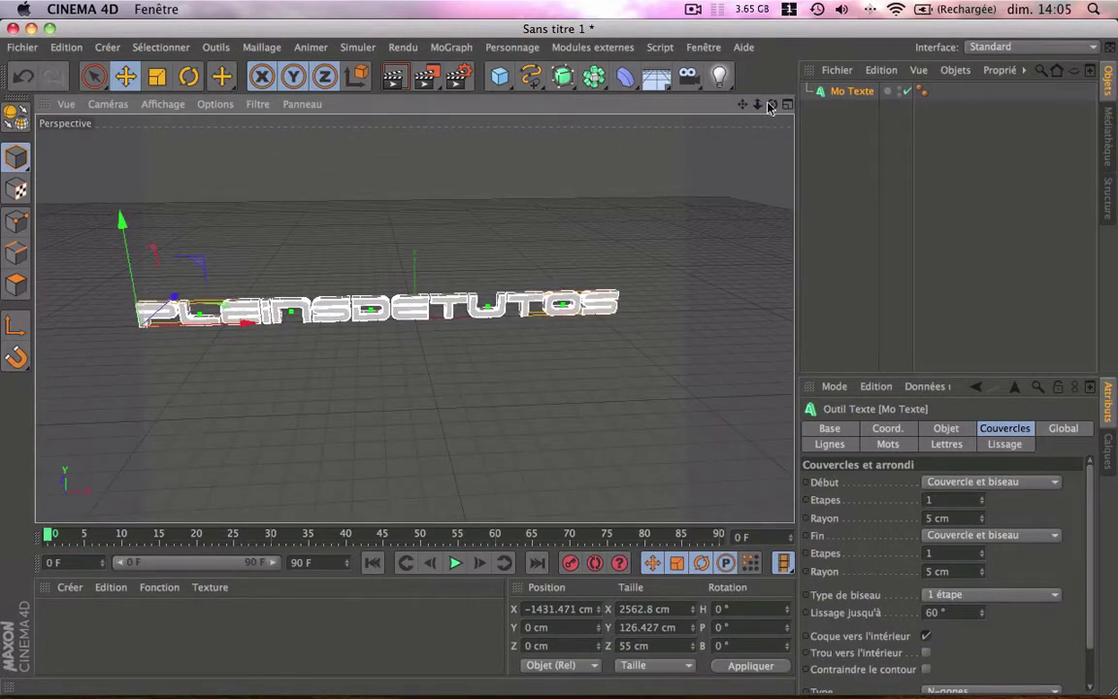
mouse_move(771, 105)
left_mouse_down()
mouse_move(755, 110)
mouse_move(781, 107)
left_mouse_up()
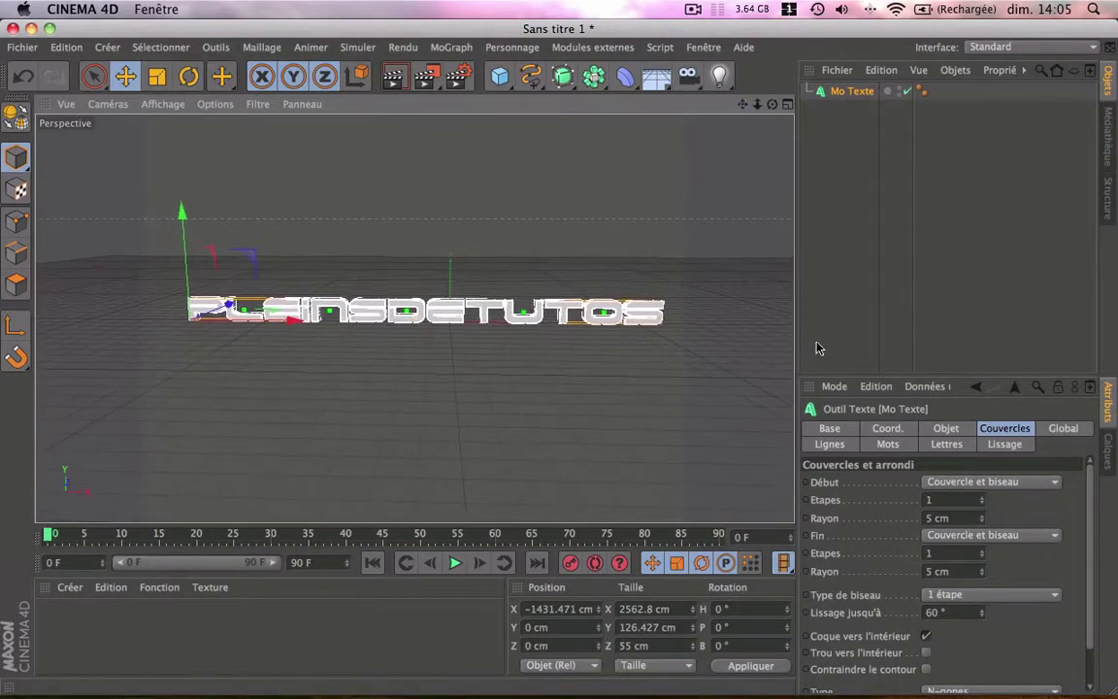
left_click(946, 428)
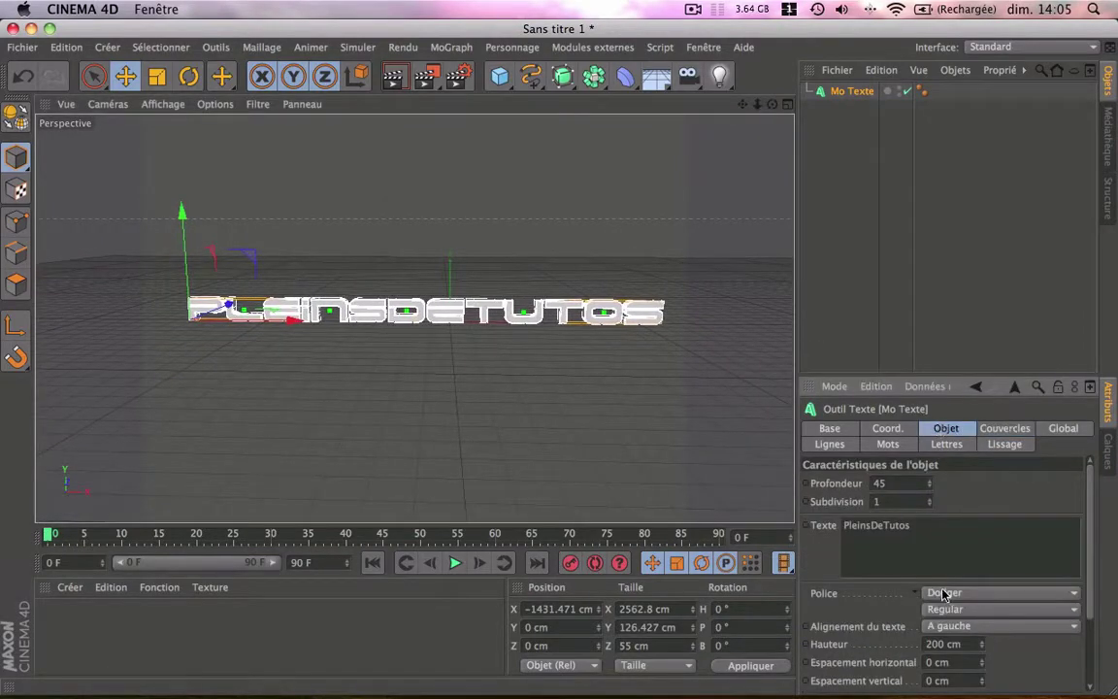
left_click_drag(766, 106, 763, 137)
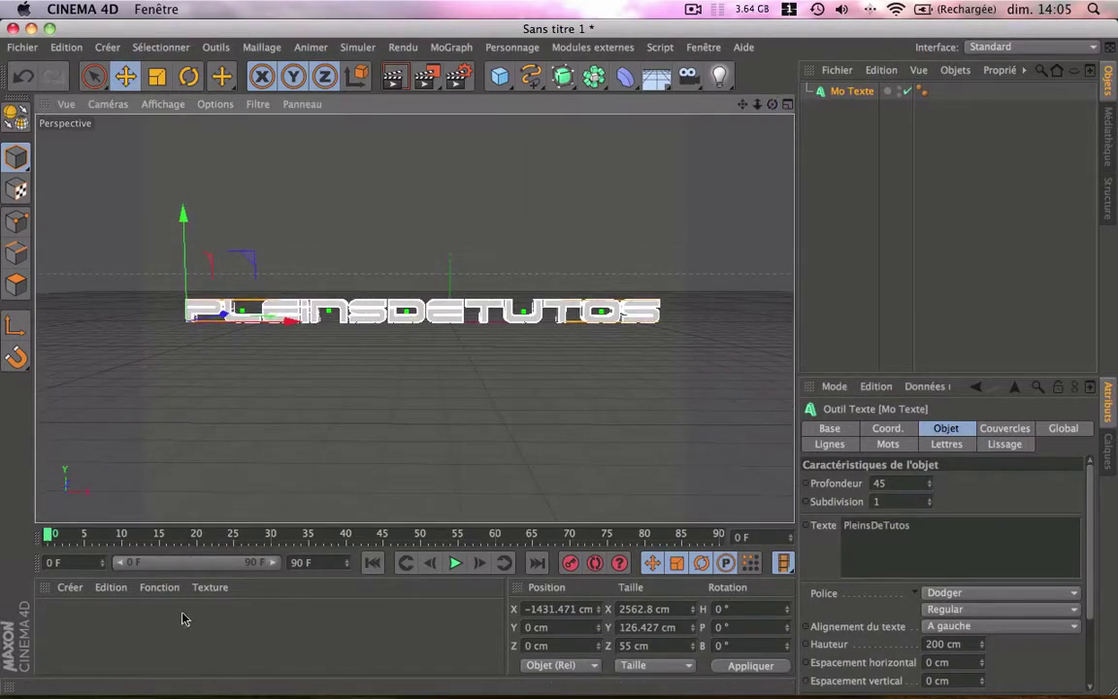
double_click(107, 637)
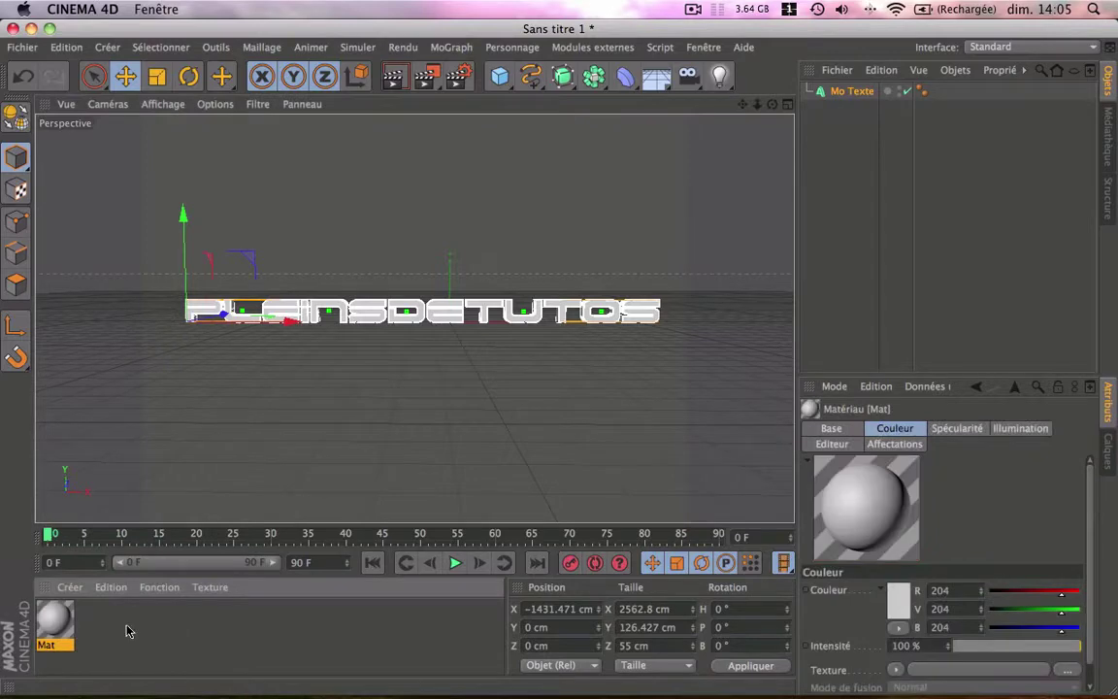
double_click(58, 629)
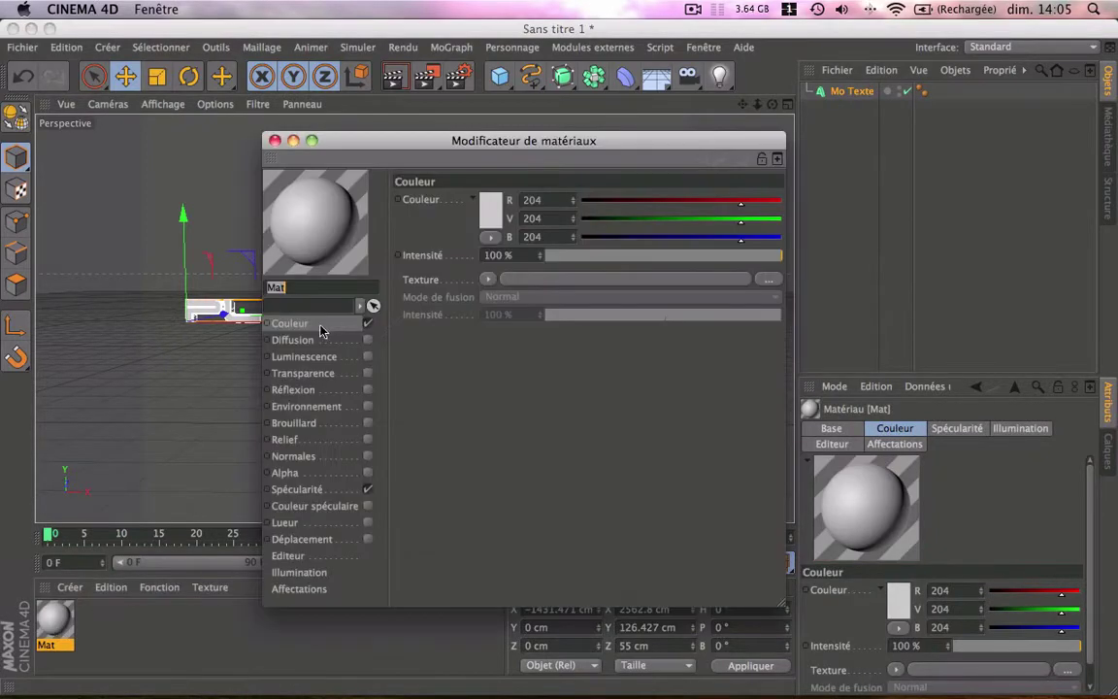
left_click(441, 222)
left_click_drag(390, 176, 388, 169)
left_click(507, 290)
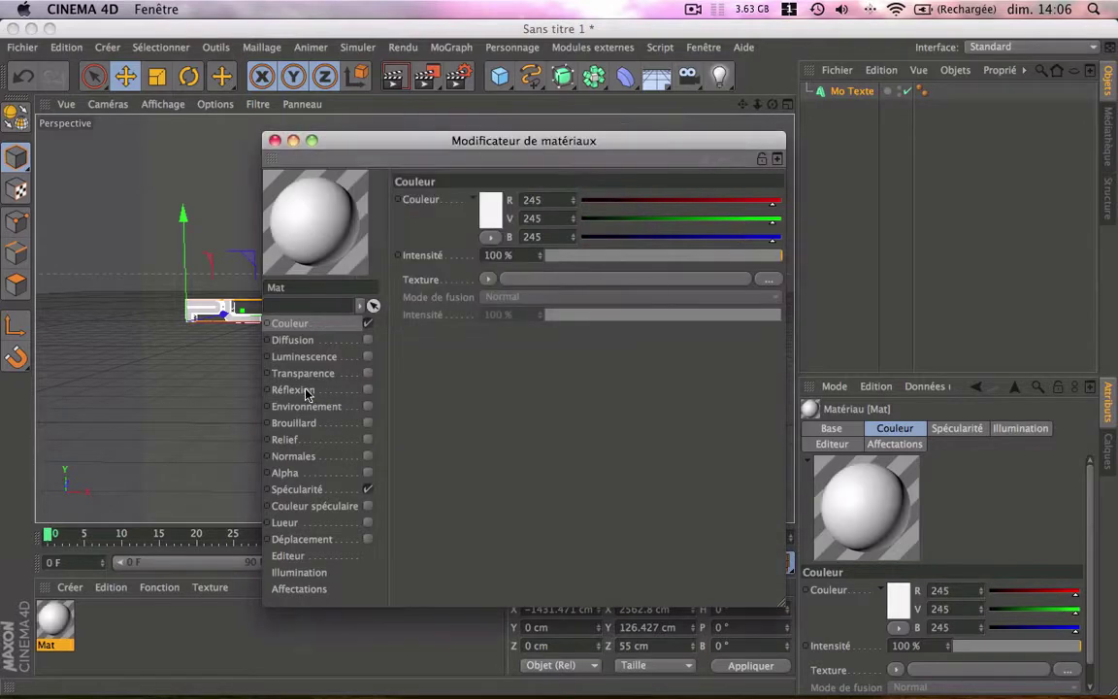
Enable reflection on the material at 36 % intensity and apply the material to the Mo Texte object
left_click(296, 389)
left_click(367, 390)
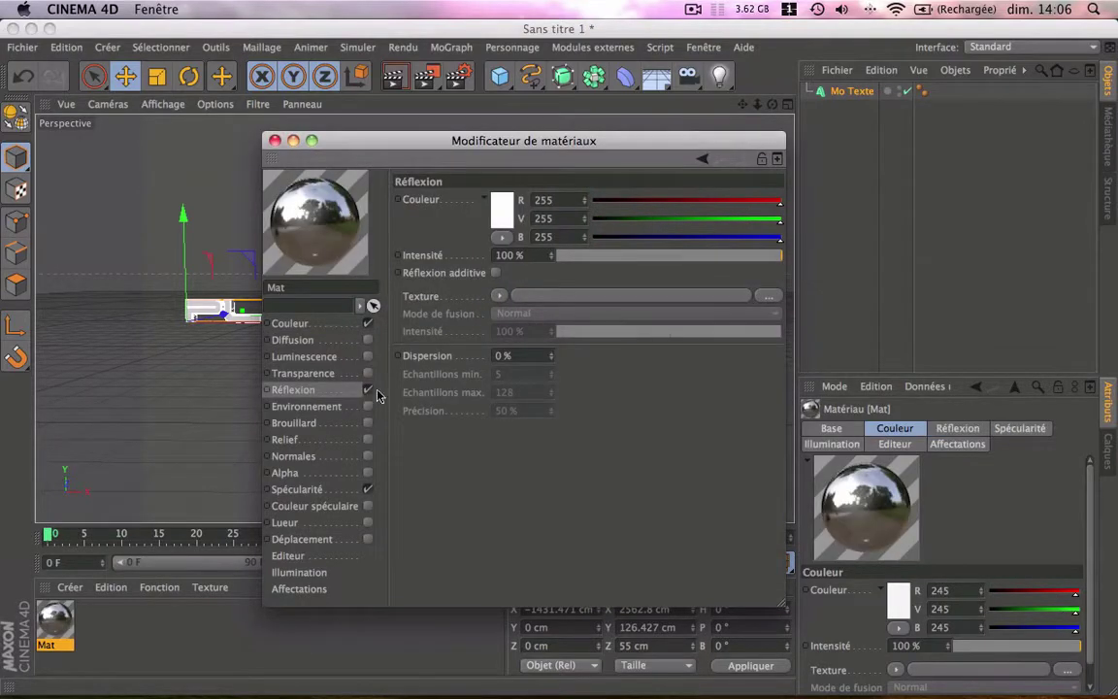
left_click_drag(573, 254, 638, 258)
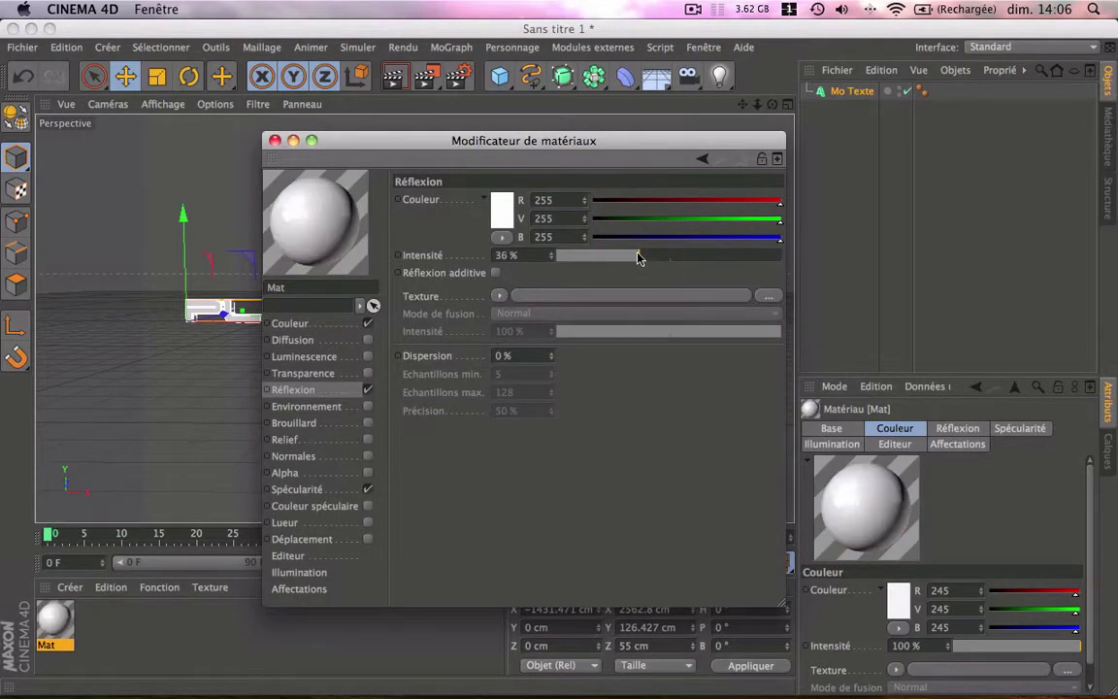
left_click(275, 143)
left_click_drag(54, 617, 847, 91)
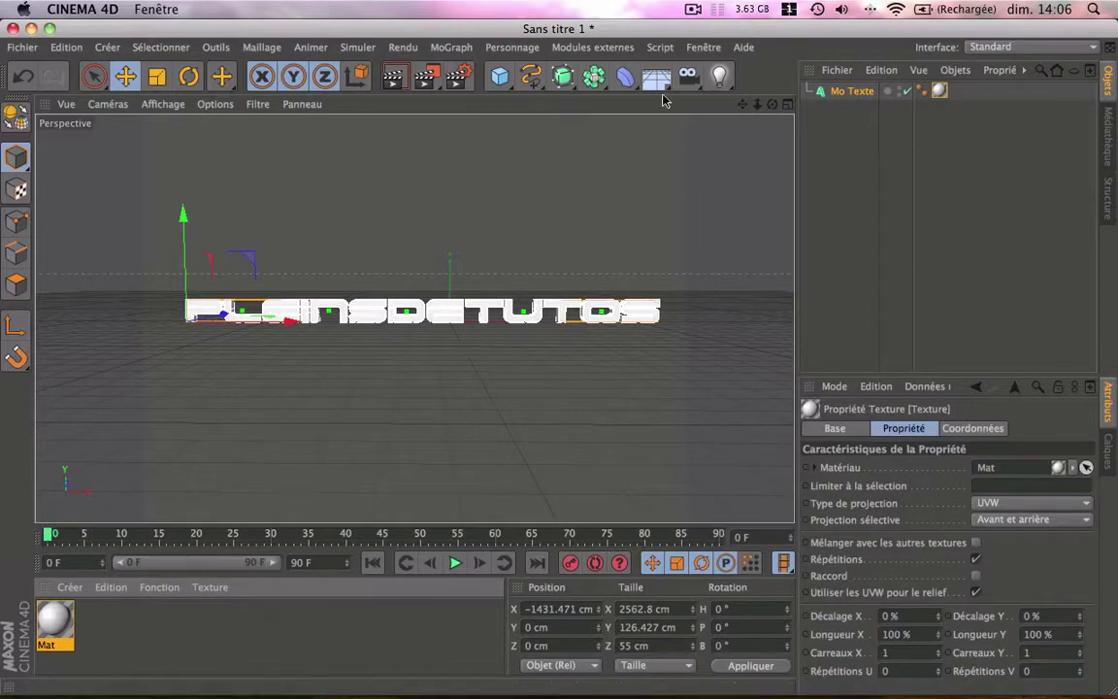
Add an Omni light and place it above and in front of the text, at about Y 401 cm and Z -886 cm
left_click(719, 76)
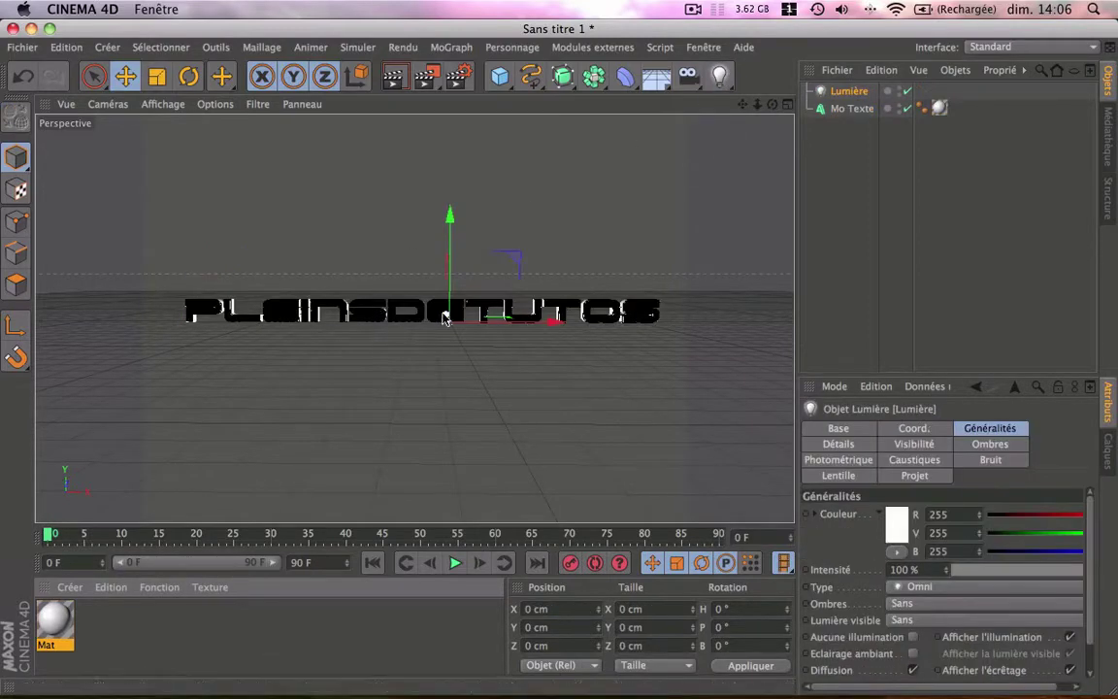
left_click_drag(402, 286, 463, 180)
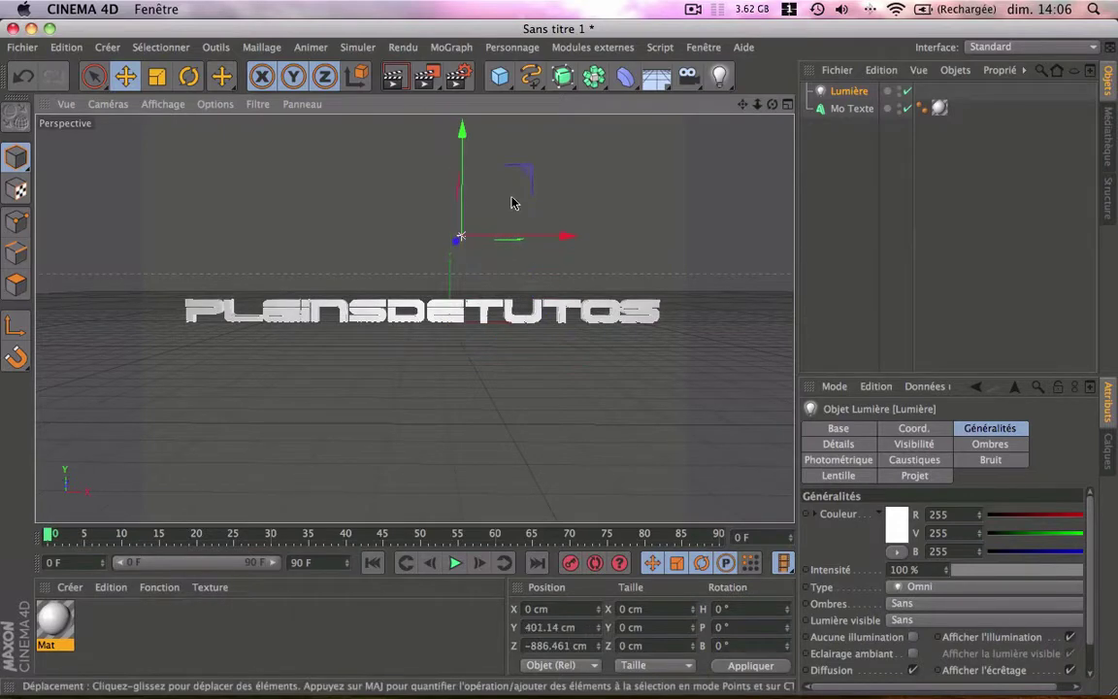
Move the light along X to about -123 cm and set its shadows to "Adaptatives"
left_click_drag(563, 237, 506, 243)
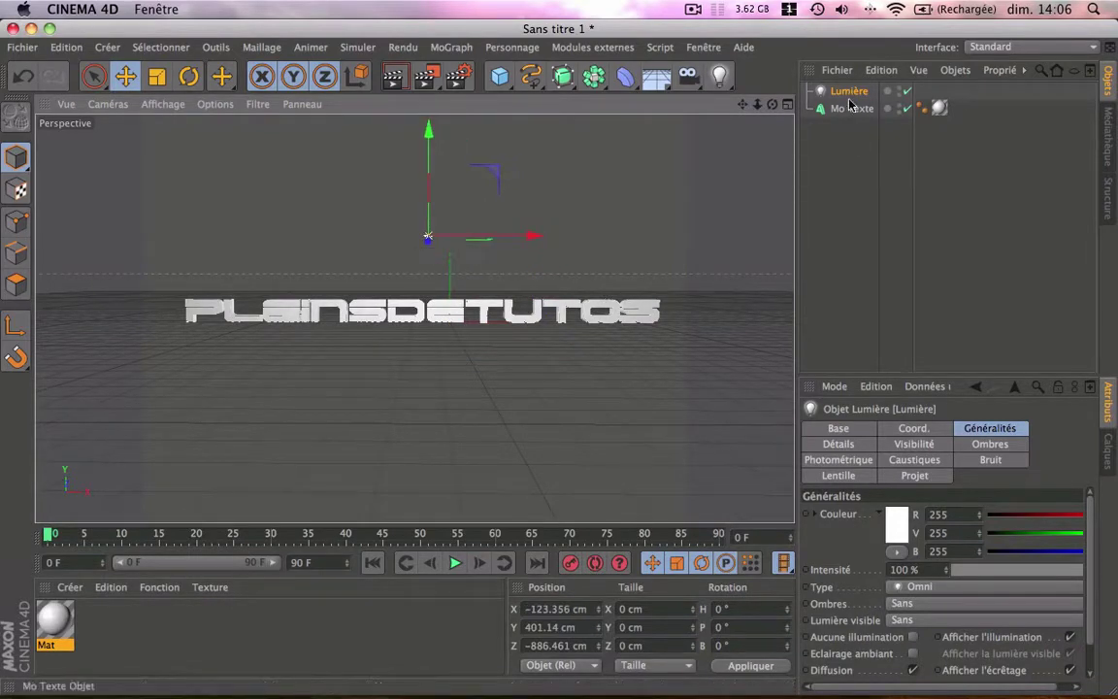
left_click(989, 444)
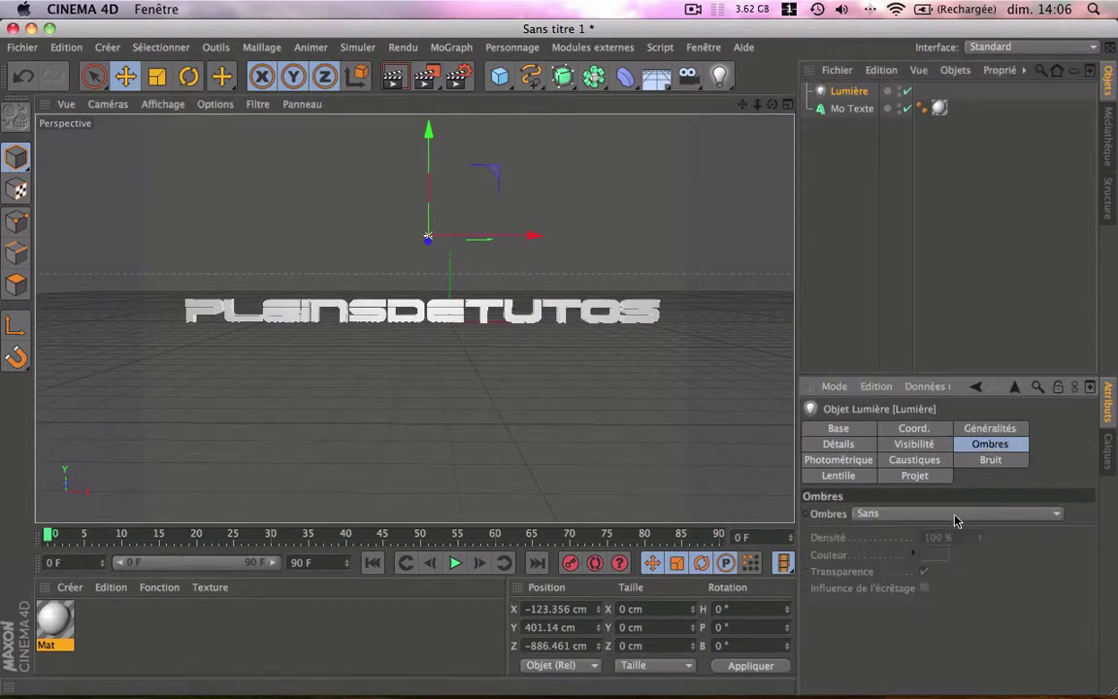
left_click(956, 513)
left_click(937, 586)
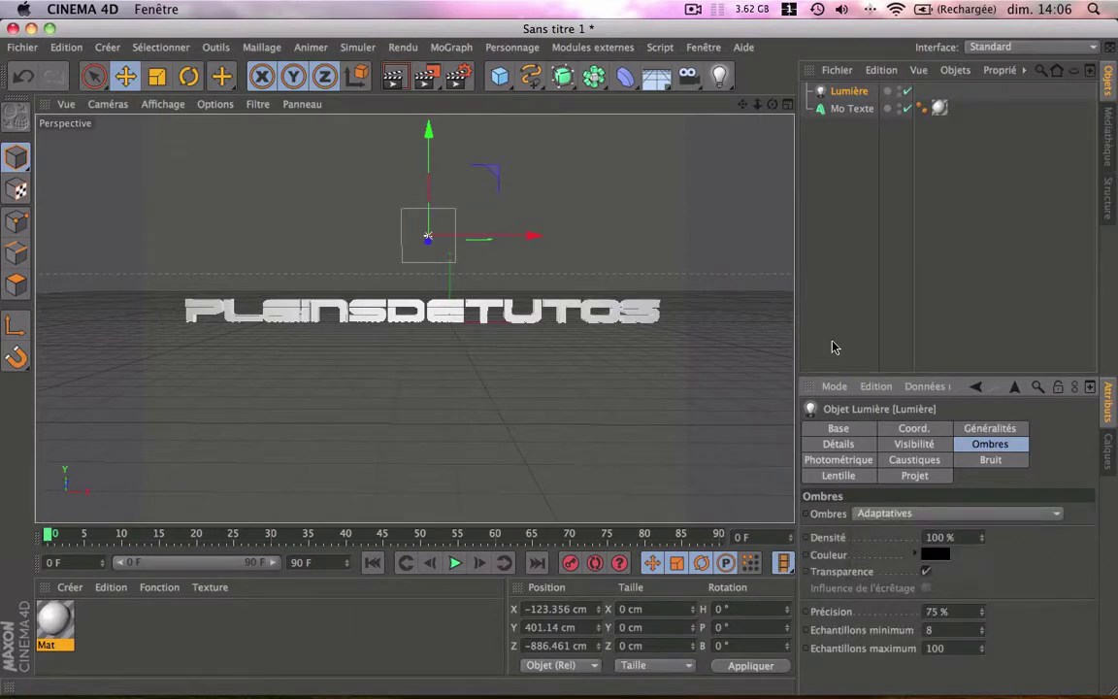
Deselect the light and render a preview of the lit text in the perspective view
left_click(852, 269)
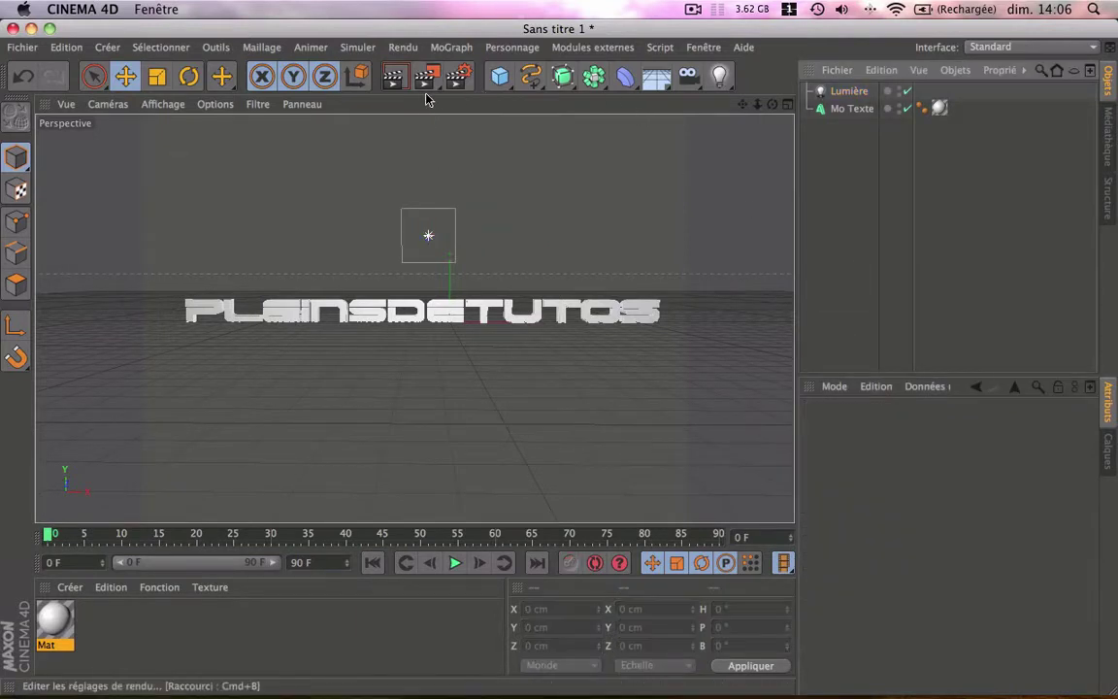
left_click(394, 82)
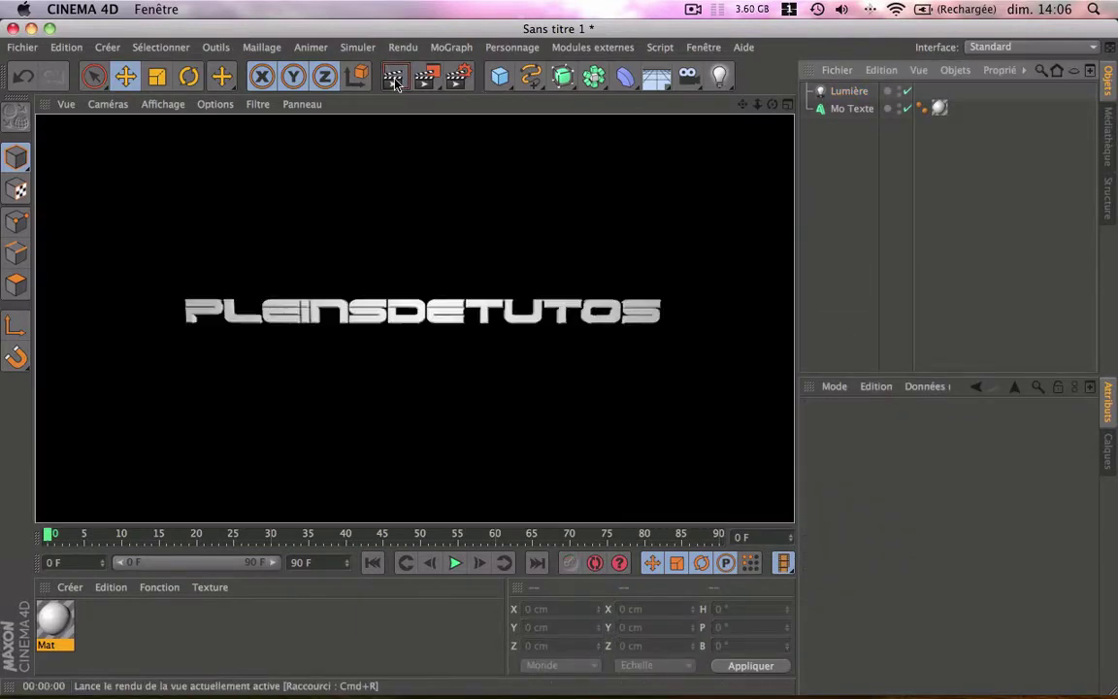
left_click(848, 175)
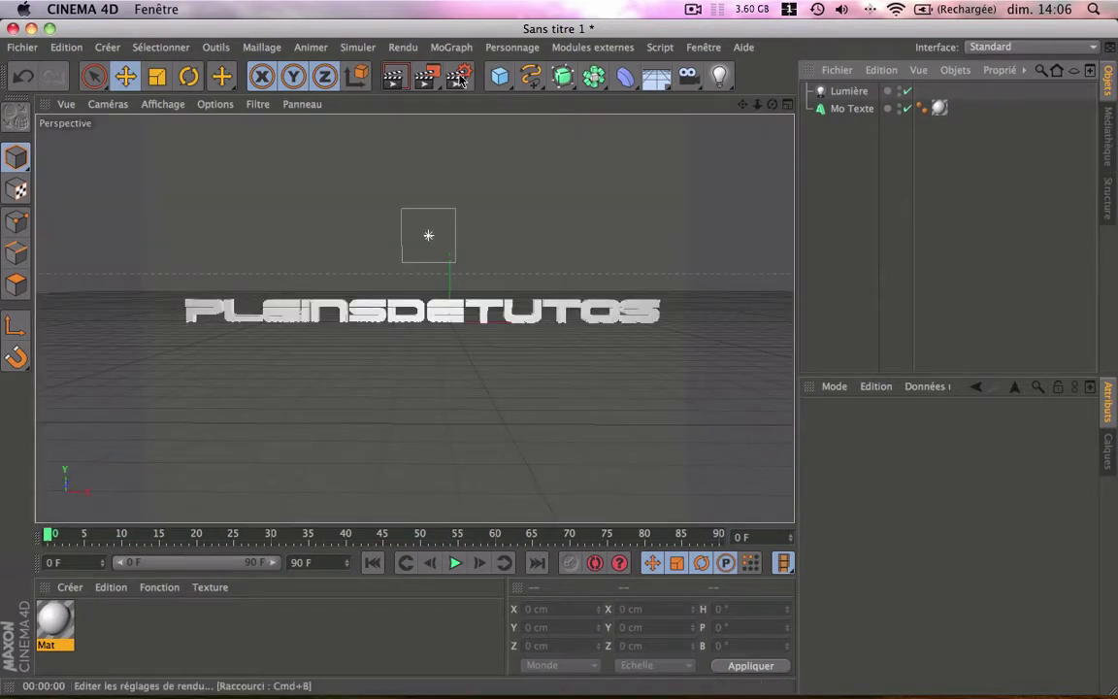
Set the render output size to the 1920 x 1200 screen preset in the render settings
left_click(424, 76)
left_click(228, 86)
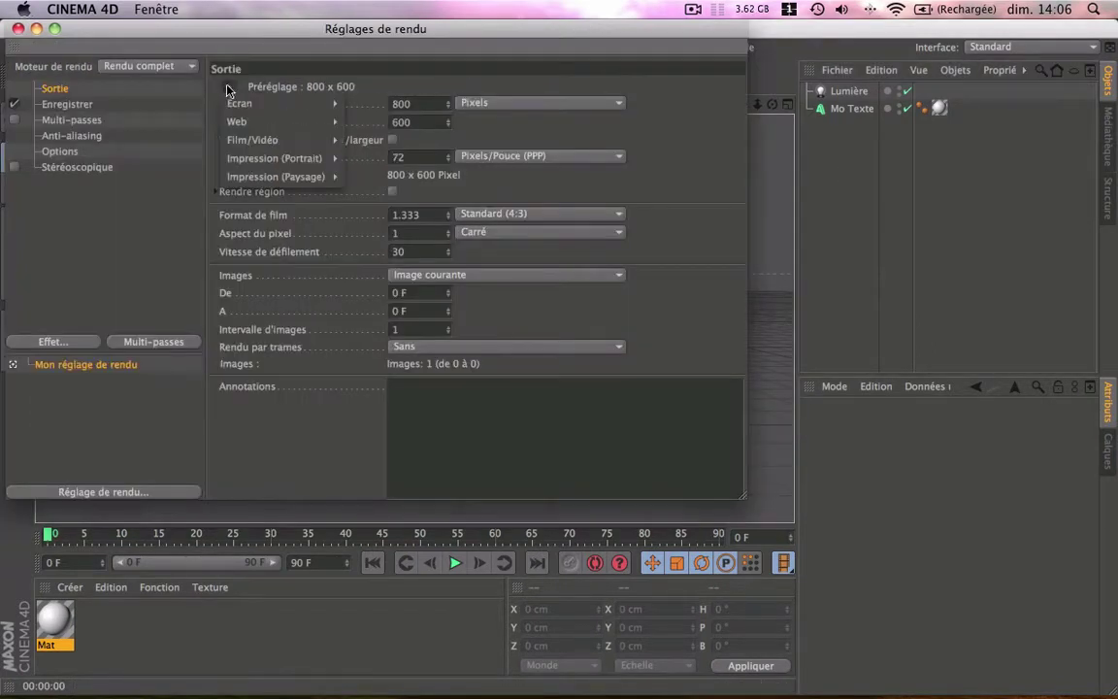
mouse_move(250, 103)
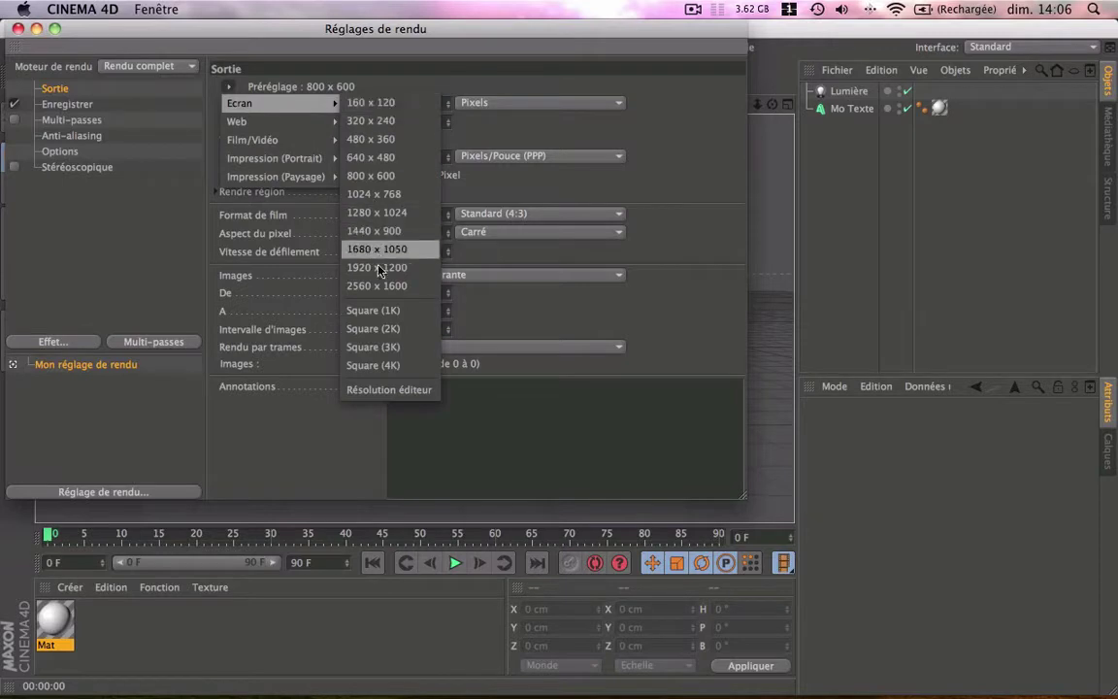
left_click(374, 268)
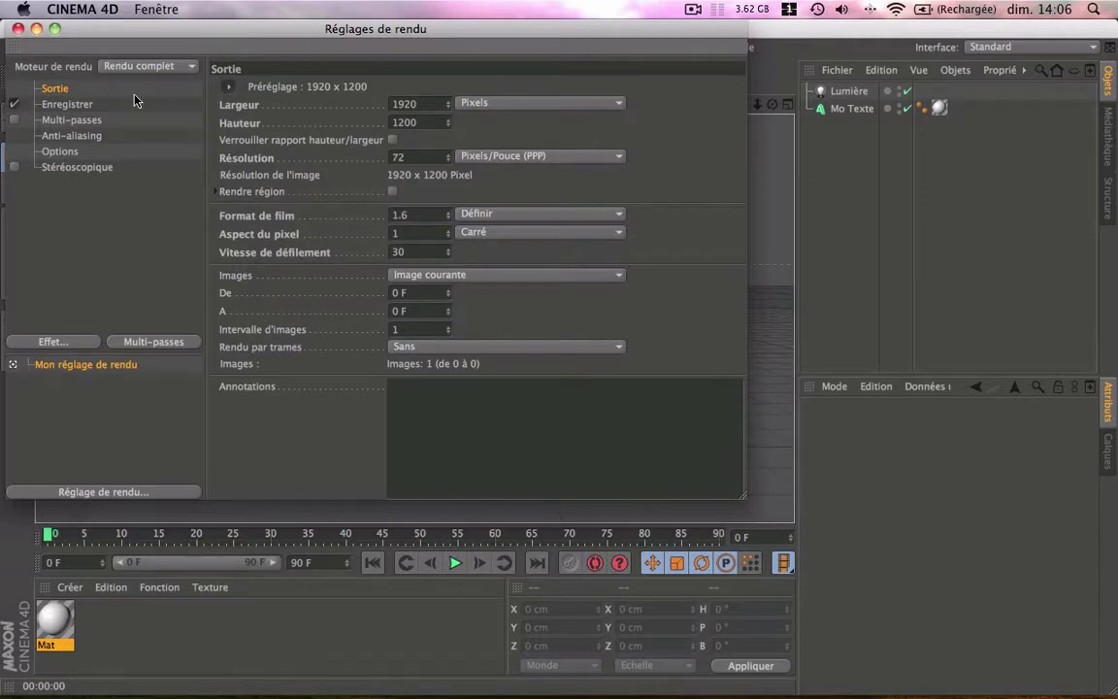
Set the render's save location to the Desktop (Bureau) with the file name "PleinsDeTutos"
left_click(76, 107)
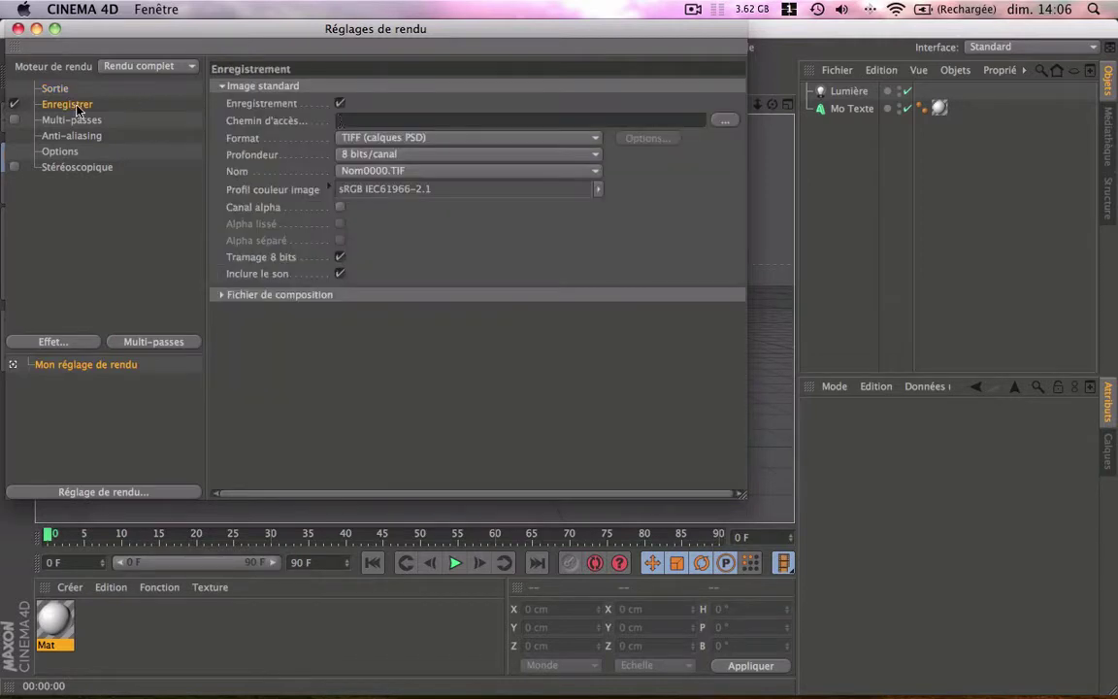
left_click(724, 121)
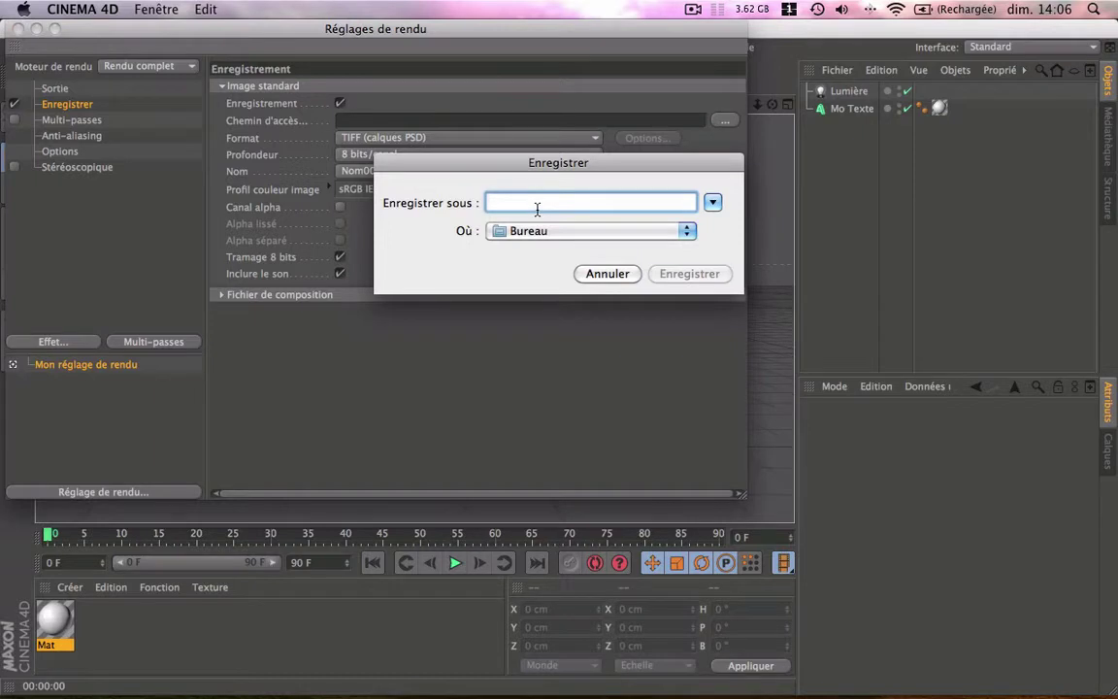
type("PleinsDeTu")
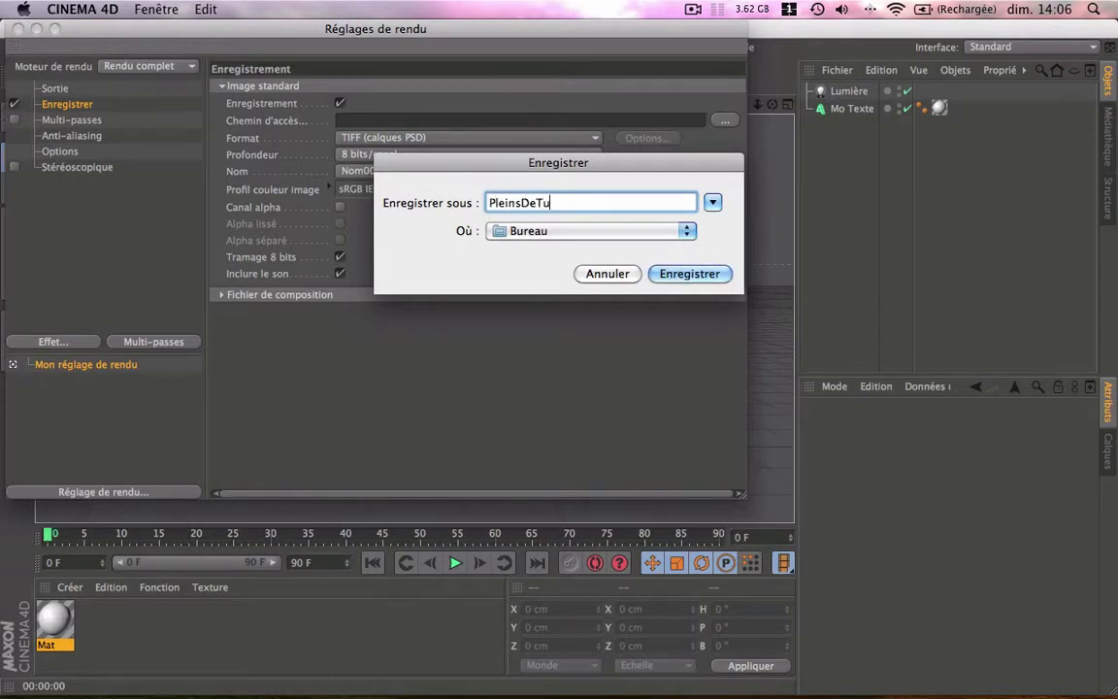
type("tos")
left_click(674, 275)
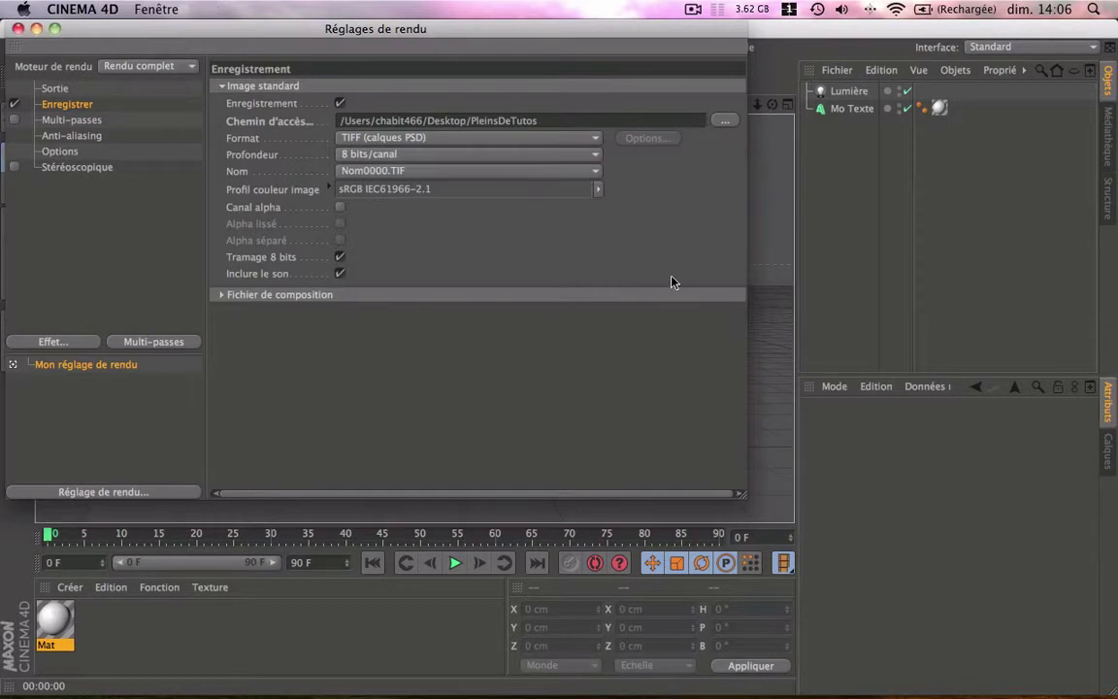
Set the saved image format to PNG and enable its alpha channel
left_click(432, 142)
left_click(410, 319)
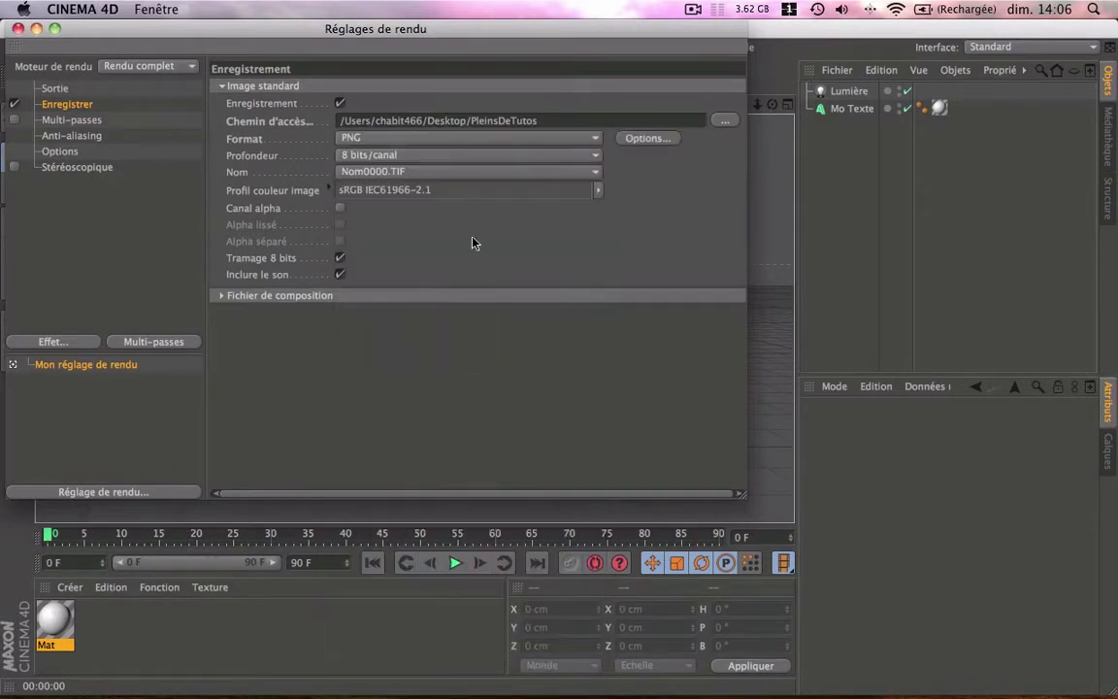
left_click(341, 211)
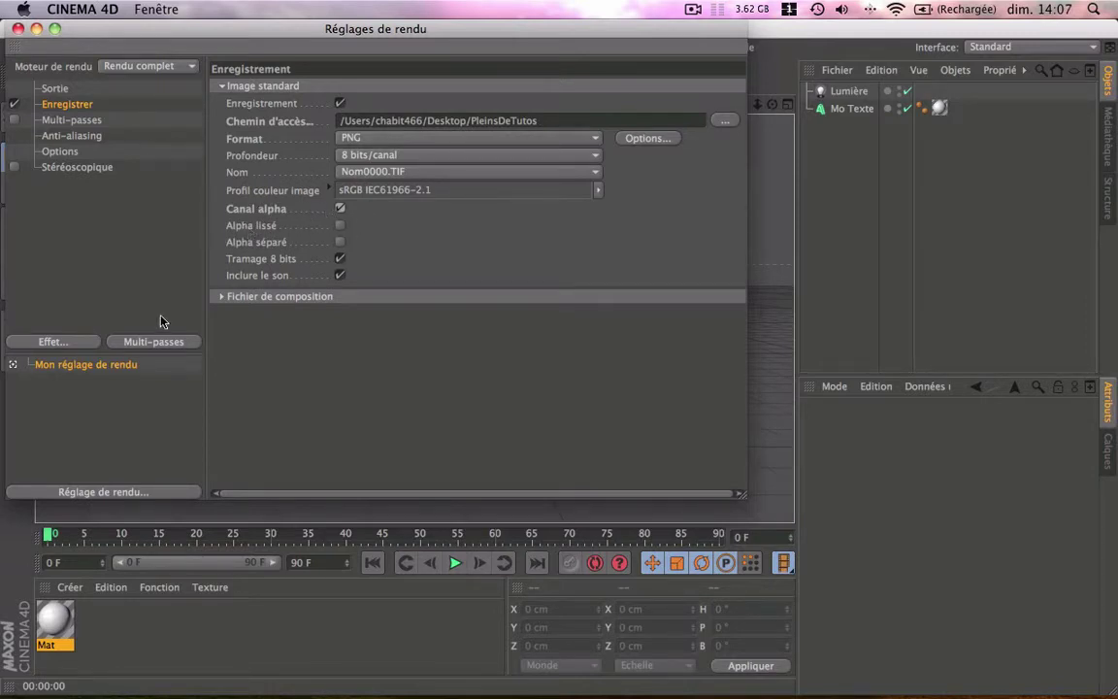
Add the "Illumination globale" effect to the render settings and render a preview of the active view
left_click(70, 341)
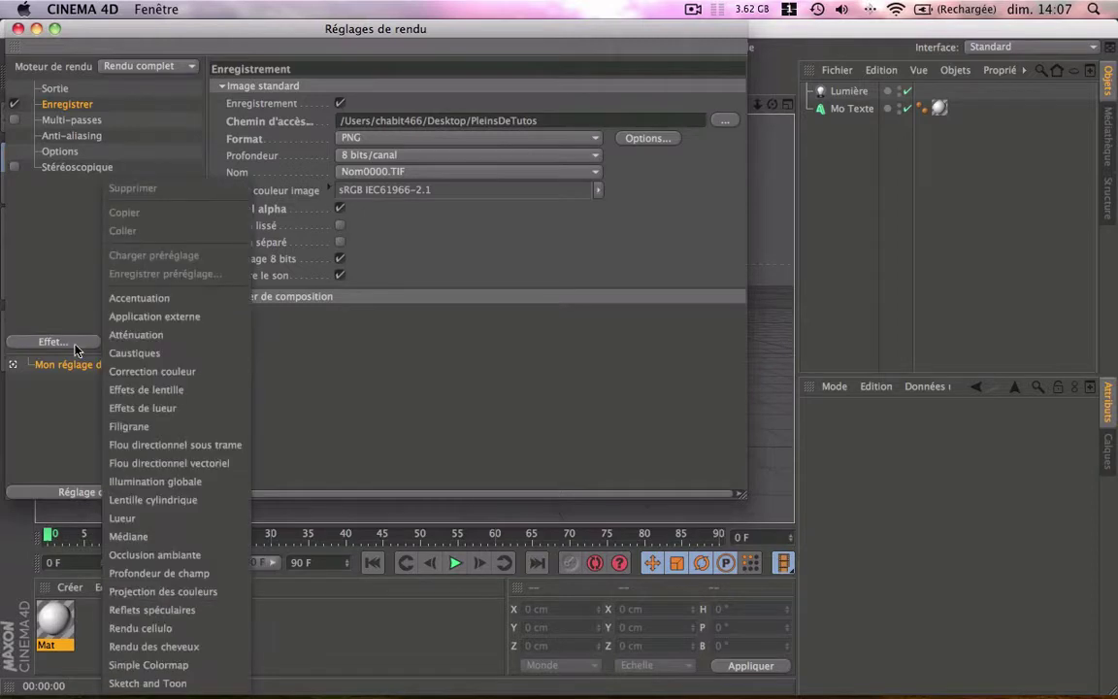
left_click(163, 481)
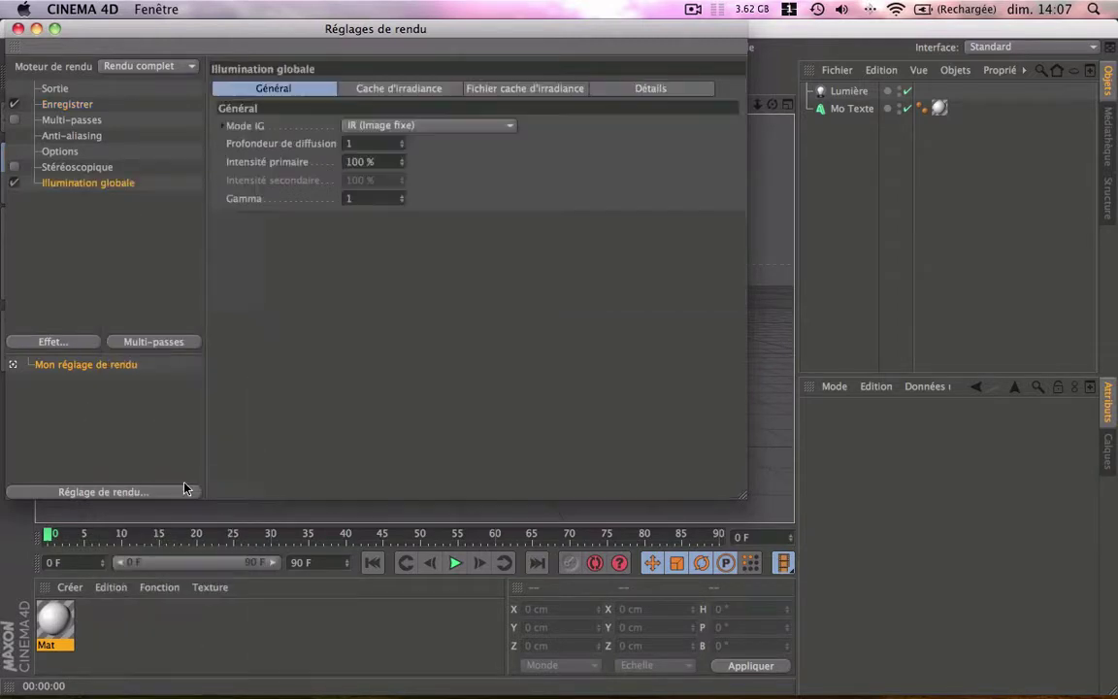
left_click(18, 29)
left_click(394, 78)
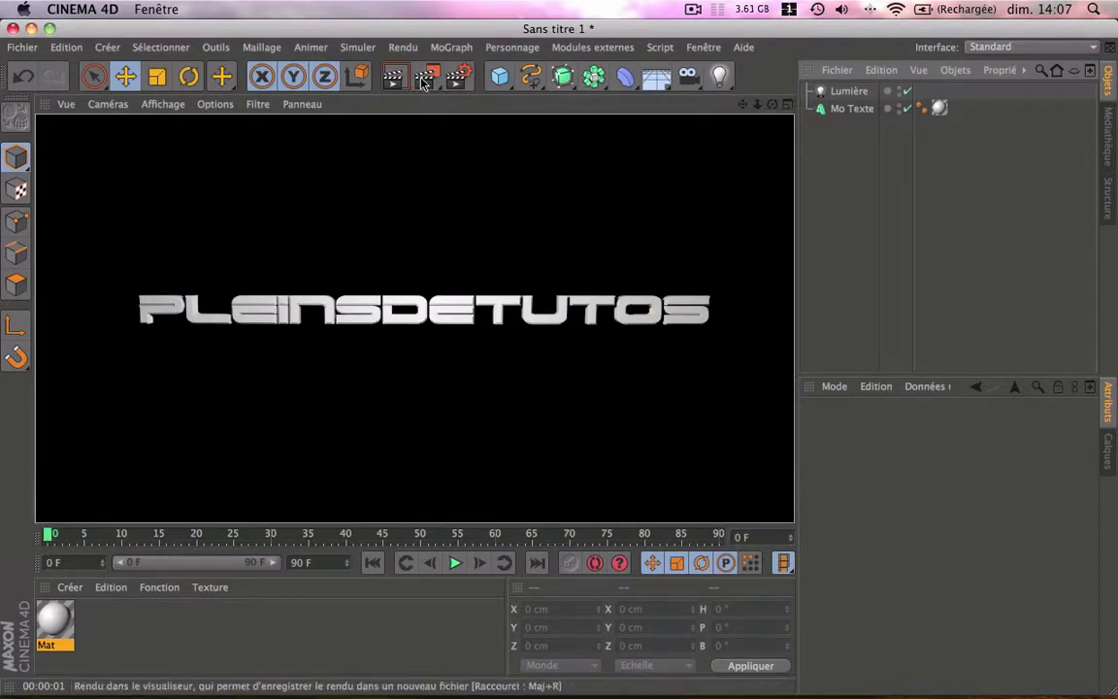
Render the PleinsDeTutos image to file in the Visualiseur, then close that window
left_click(430, 77)
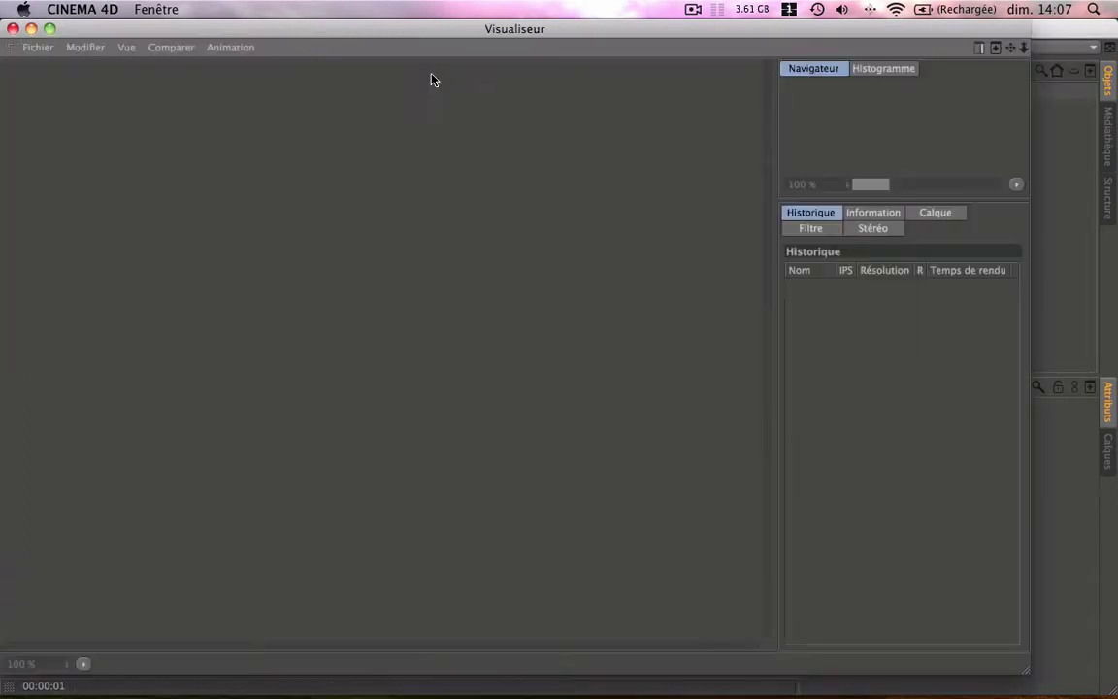
left_click_drag(878, 187, 870, 184)
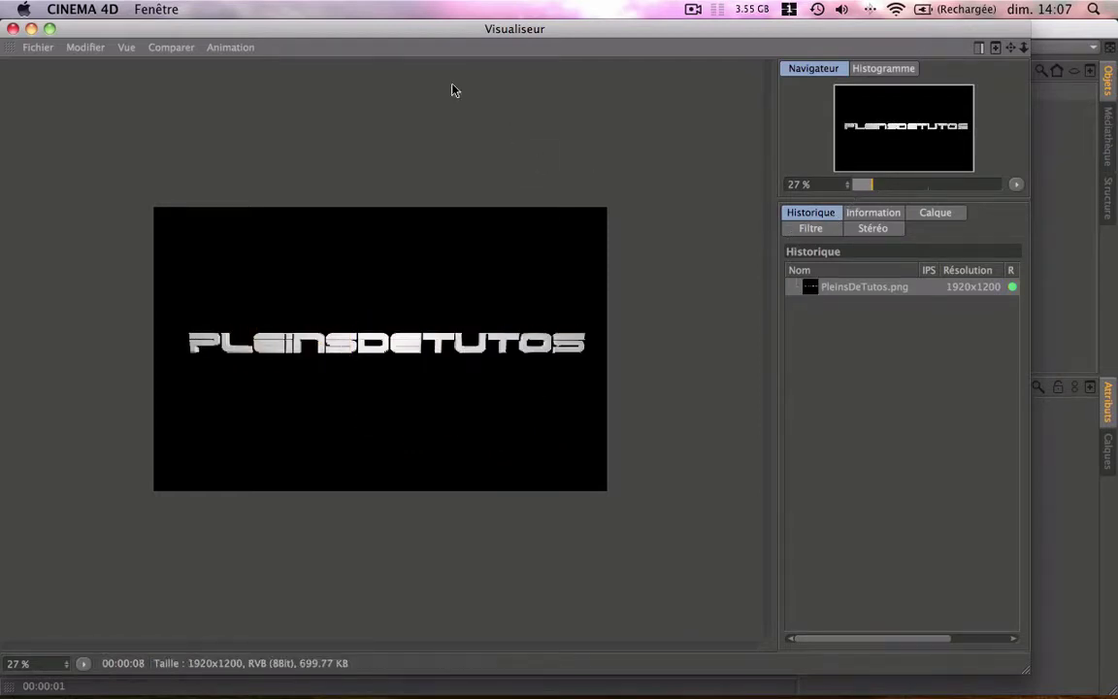
left_click(13, 32)
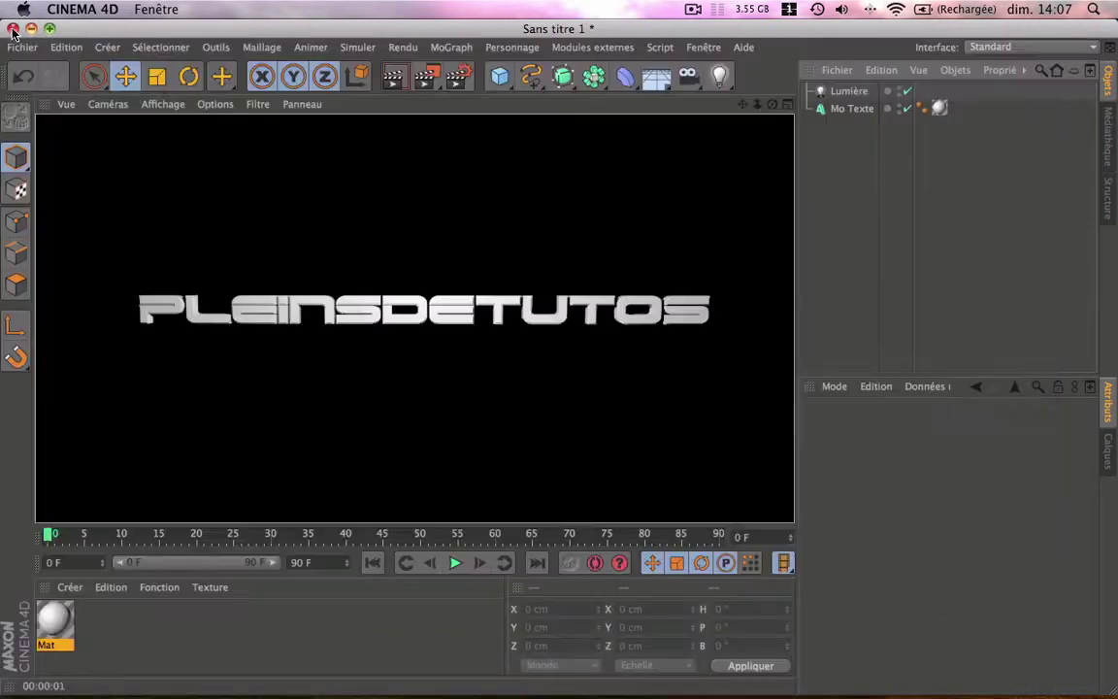
Change the Mo Texte wording to "EnVrac" and centre it by moving it along X to about -726 cm
left_click(844, 108)
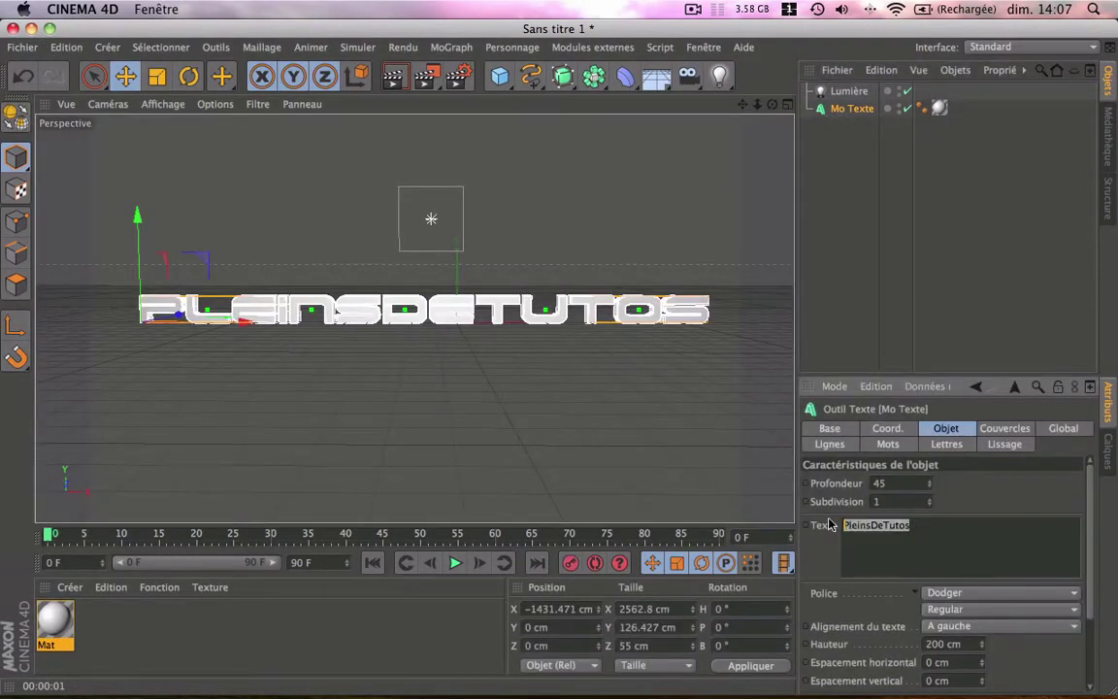
type("EnVrac")
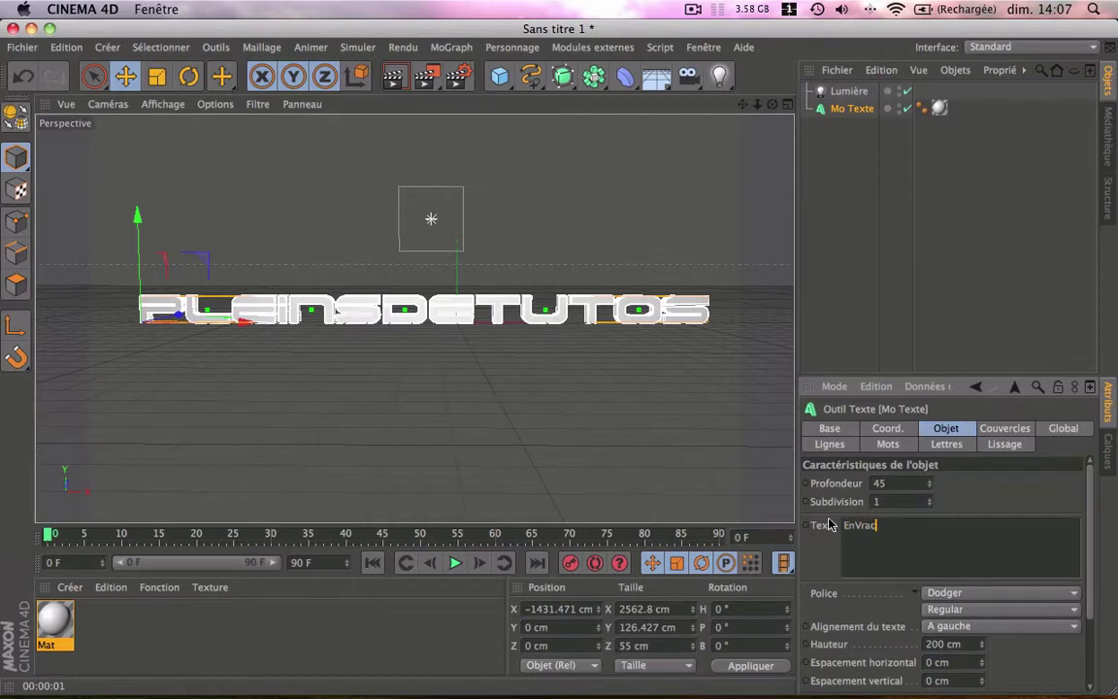
left_click(865, 287)
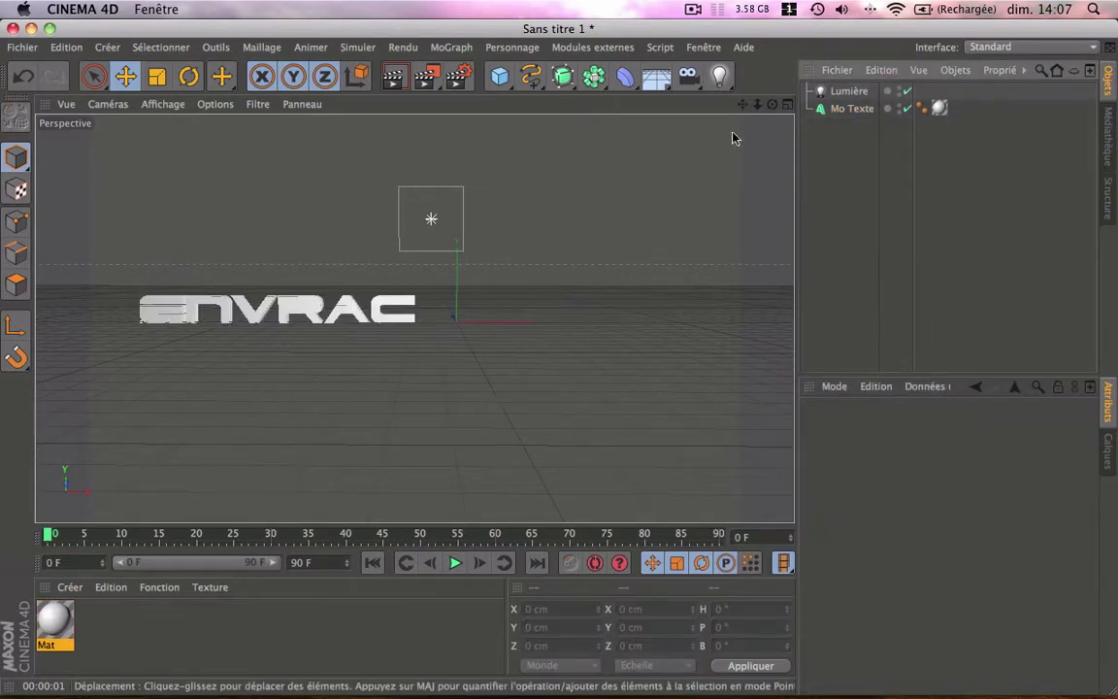
left_click(851, 108)
left_click_drag(250, 323, 404, 328)
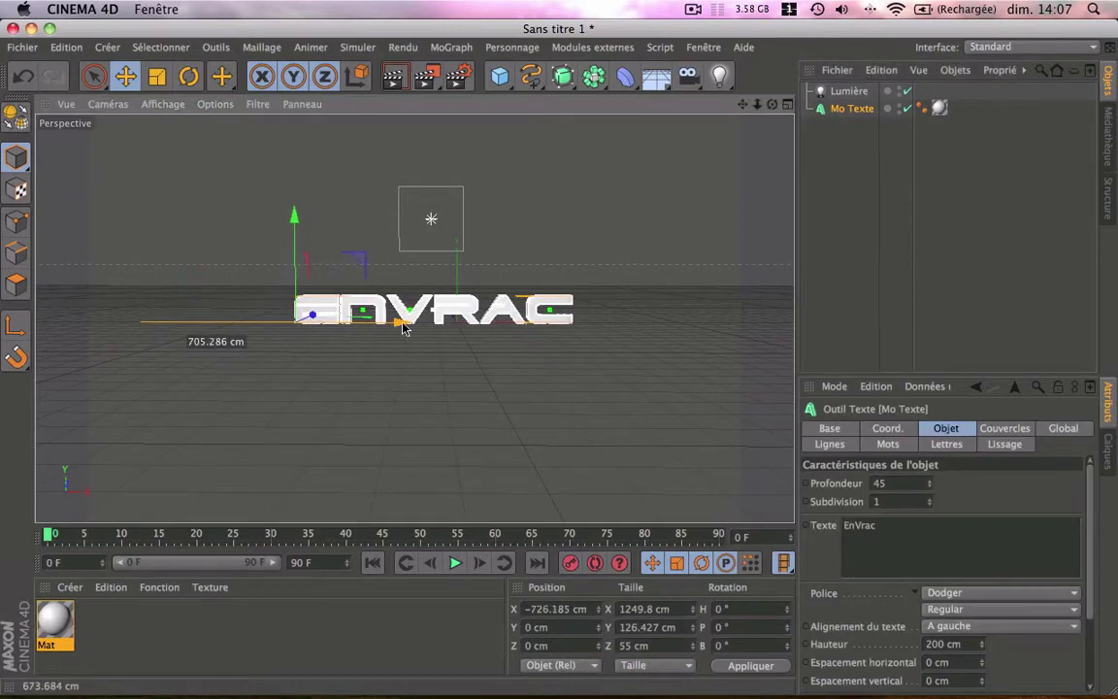
Change the render's save file name to "EnVrac" on the Desktop and close the render settings
left_click(410, 70)
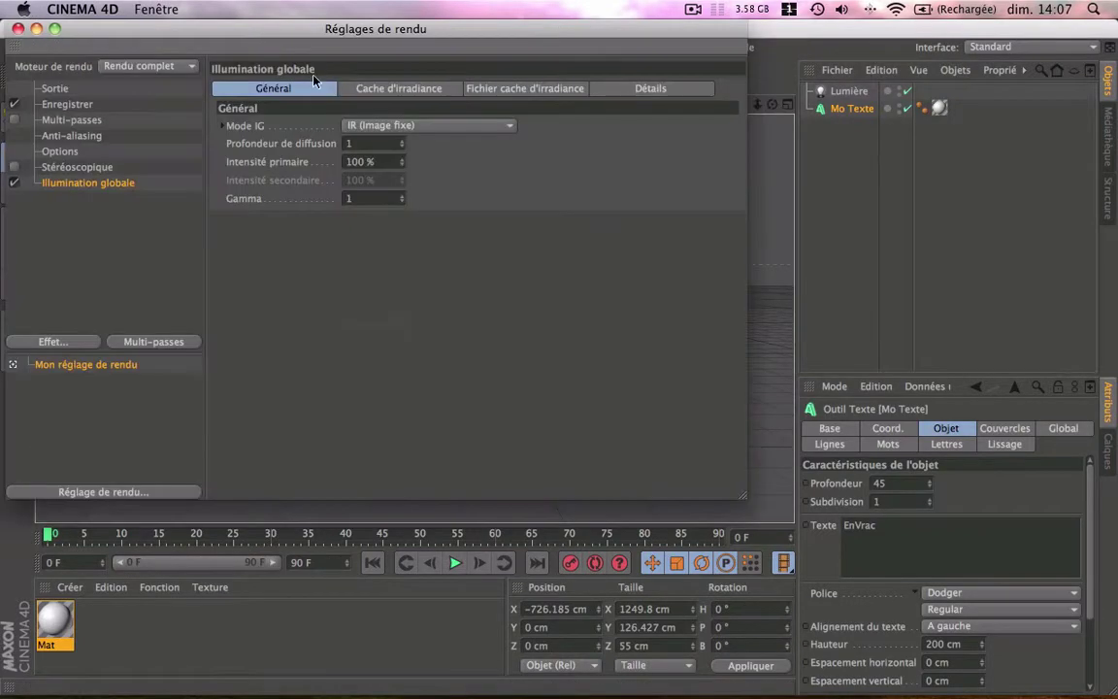
left_click(63, 105)
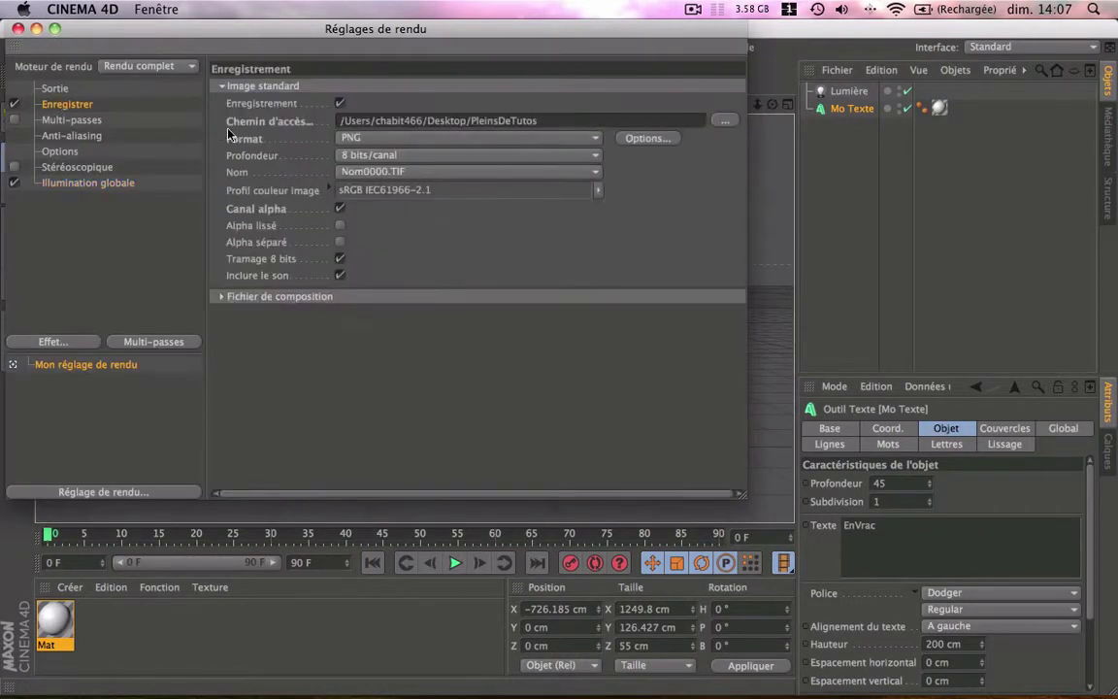
left_click(723, 121)
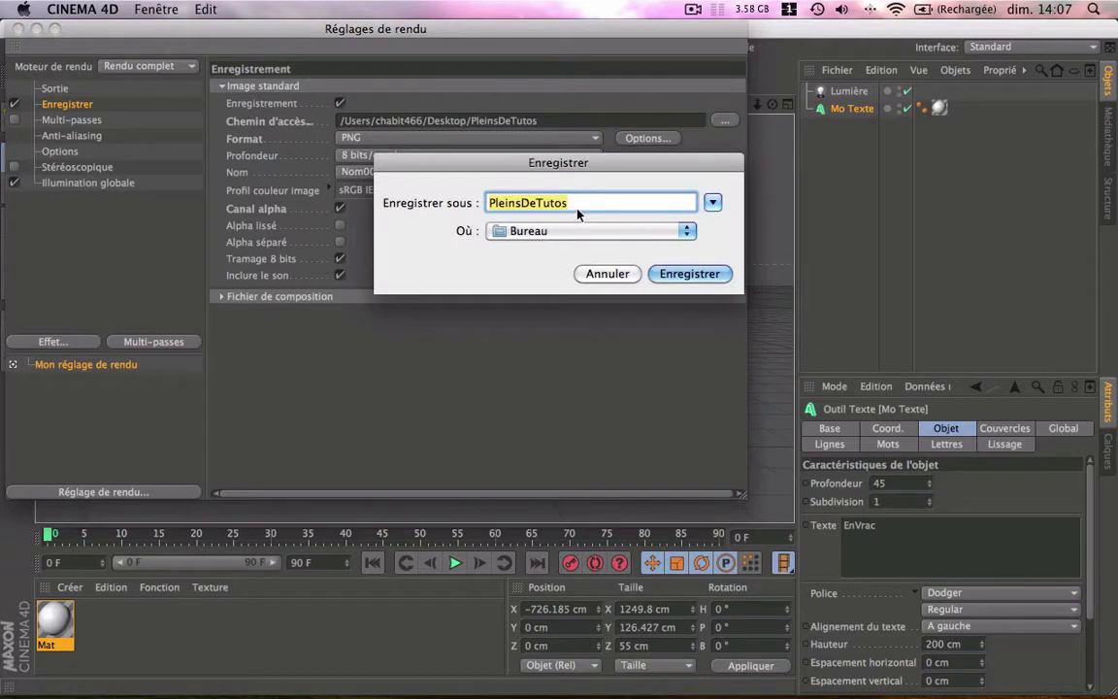
type("EnVrac")
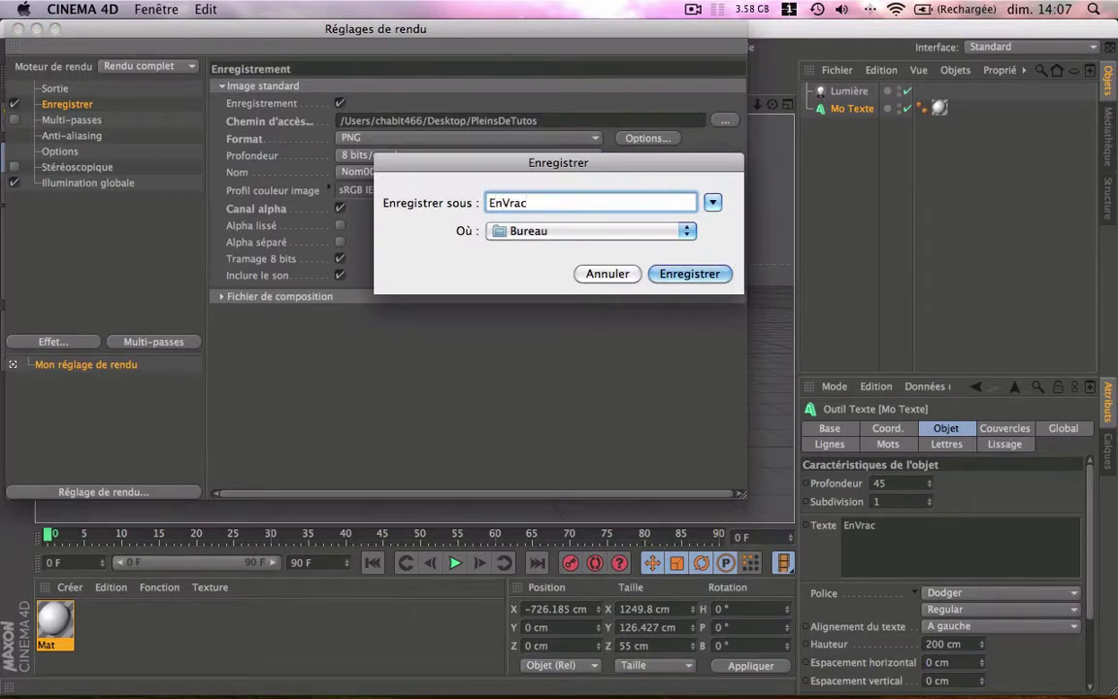
key("Return")
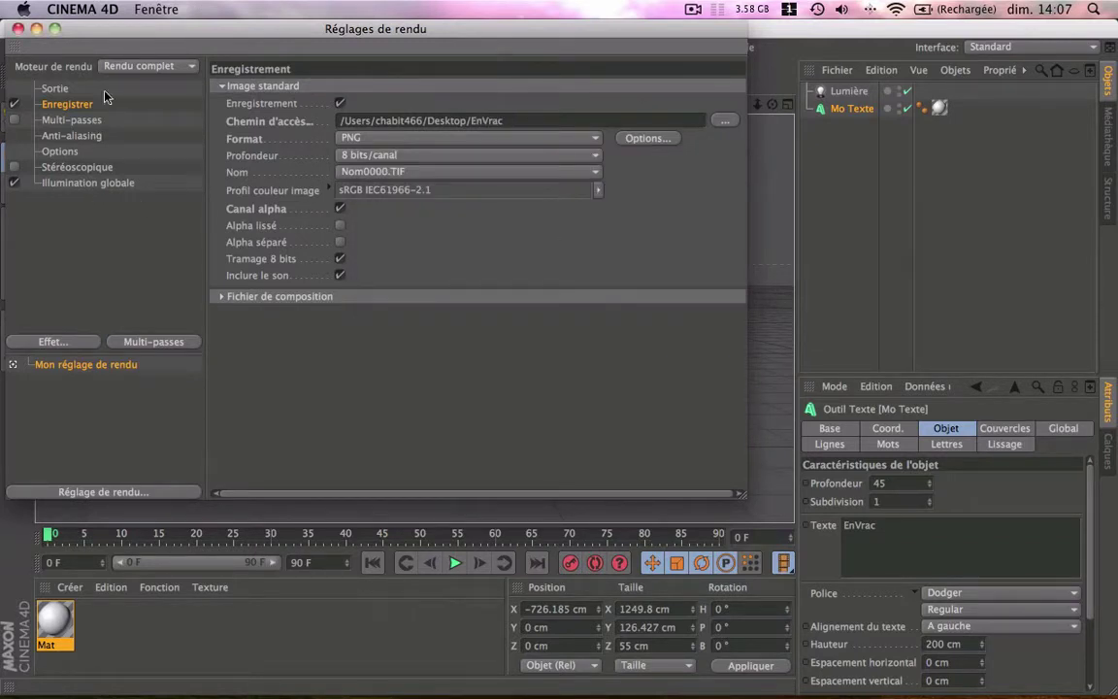
left_click(17, 28)
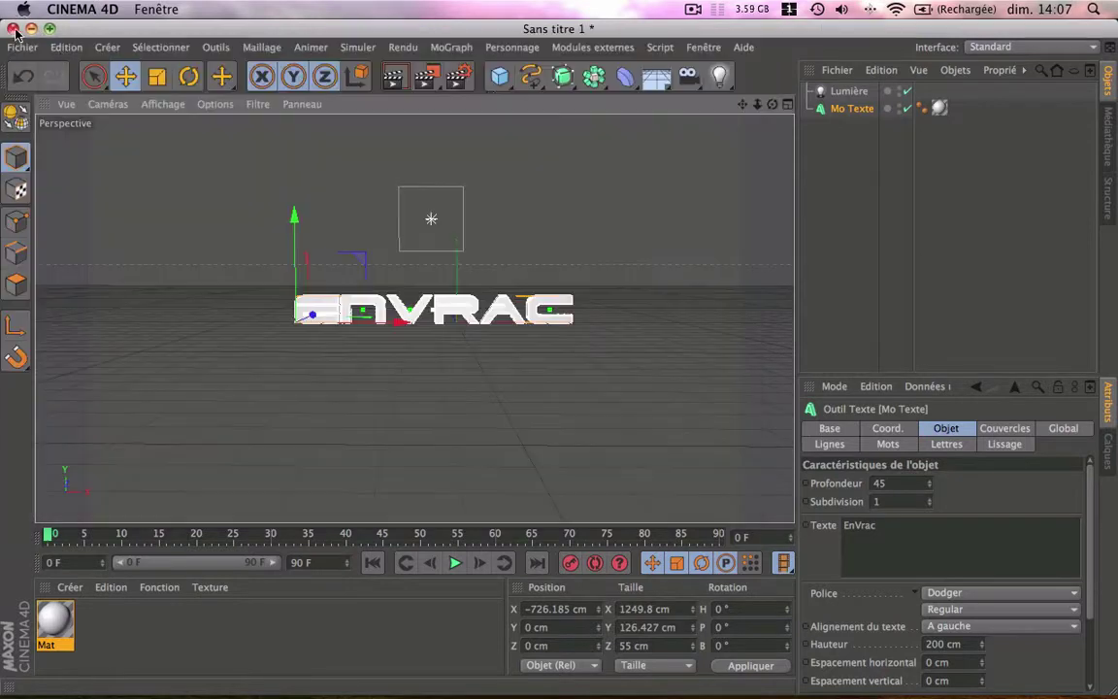
Render the EnVrac image to file in the Visualiseur and quit CINEMA 4D
left_click(424, 80)
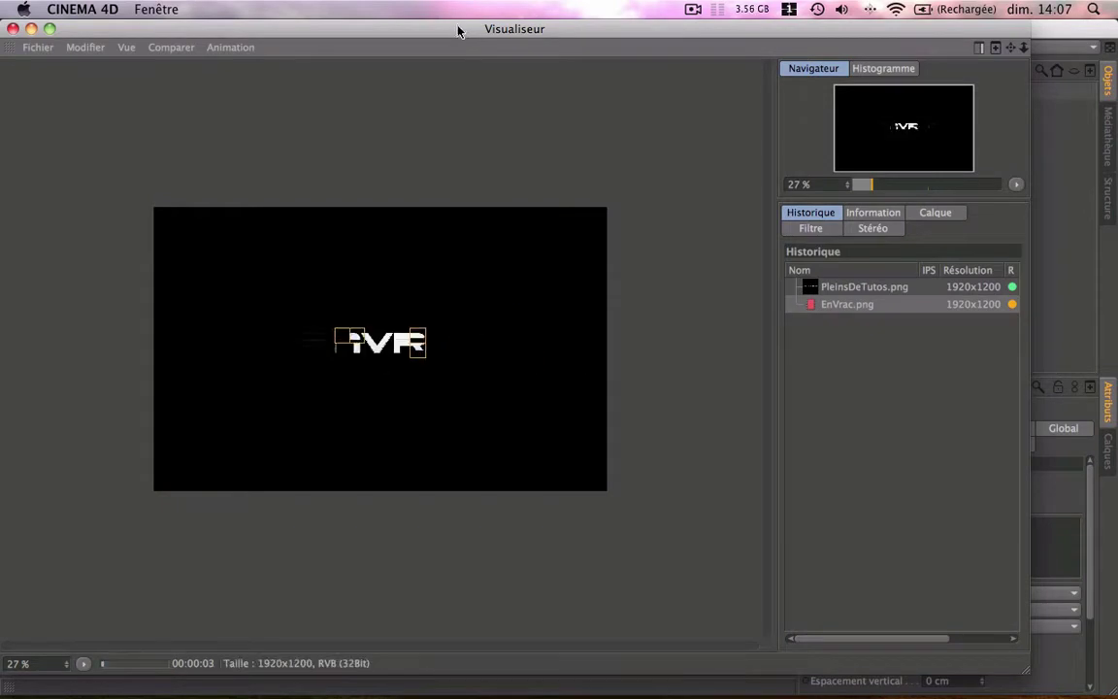
left_click(13, 28)
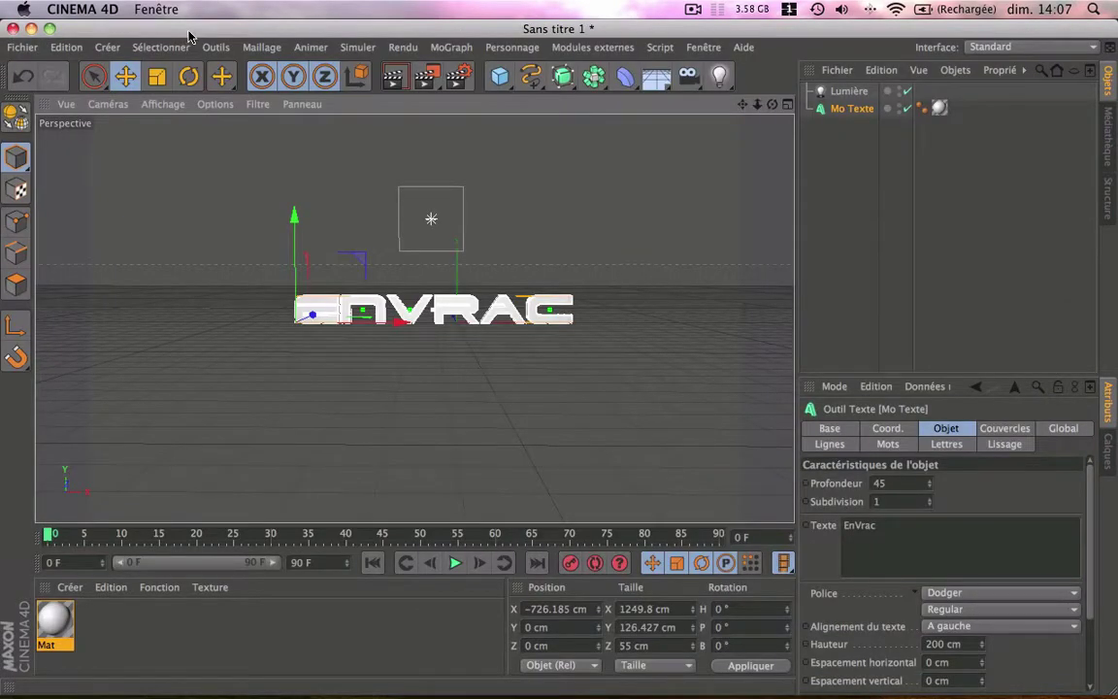
key("super+q")
left_click(503, 260)
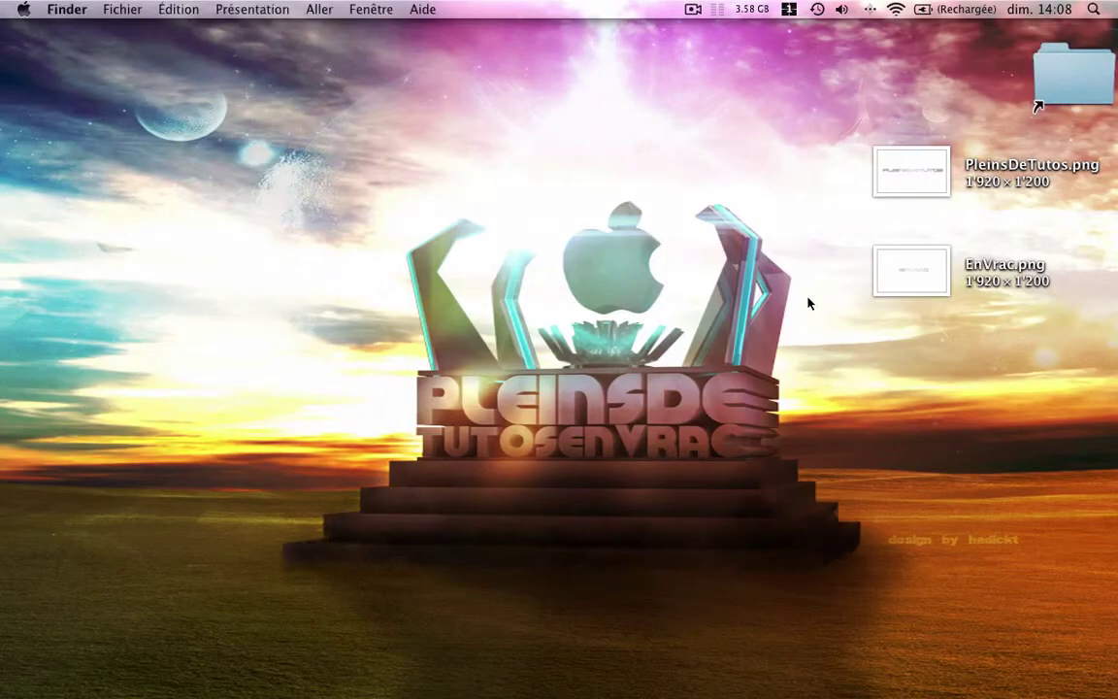
Preview the rendered PleinsDeTutos.png and EnVrac.png files from the desktop in Finder
left_click(902, 189)
key("space")
key("Down")
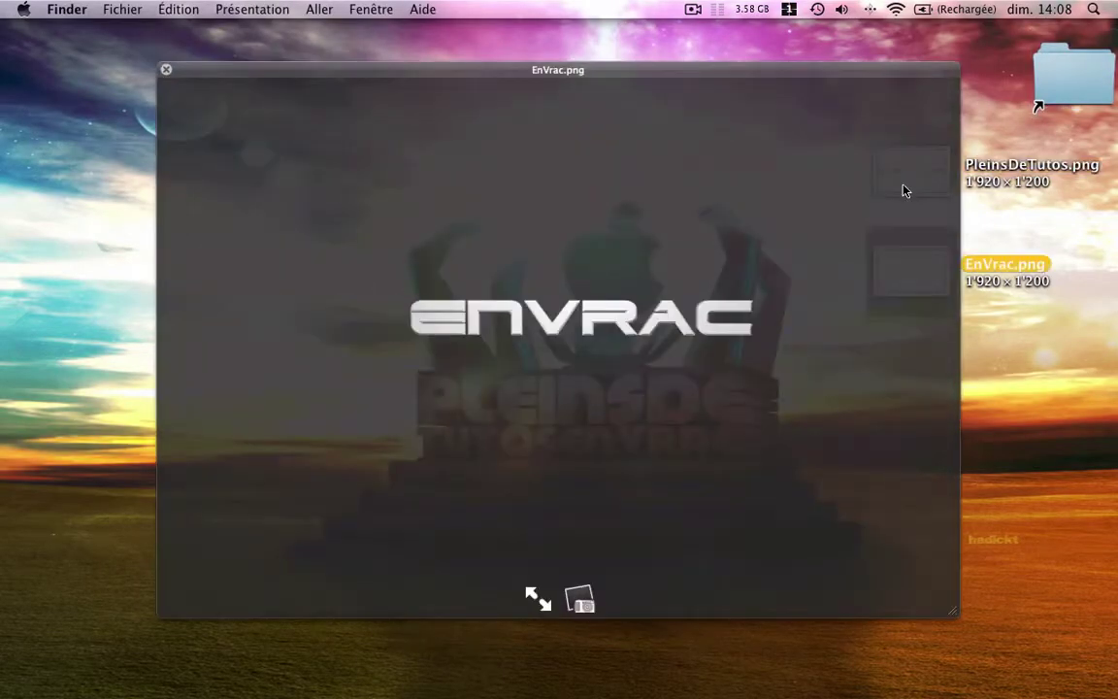
Close the image preview and open "Nouvelle interface Youtube vierge non Partenaire.psd" from the Background_Youtube folder in Photoshop
key("Up")
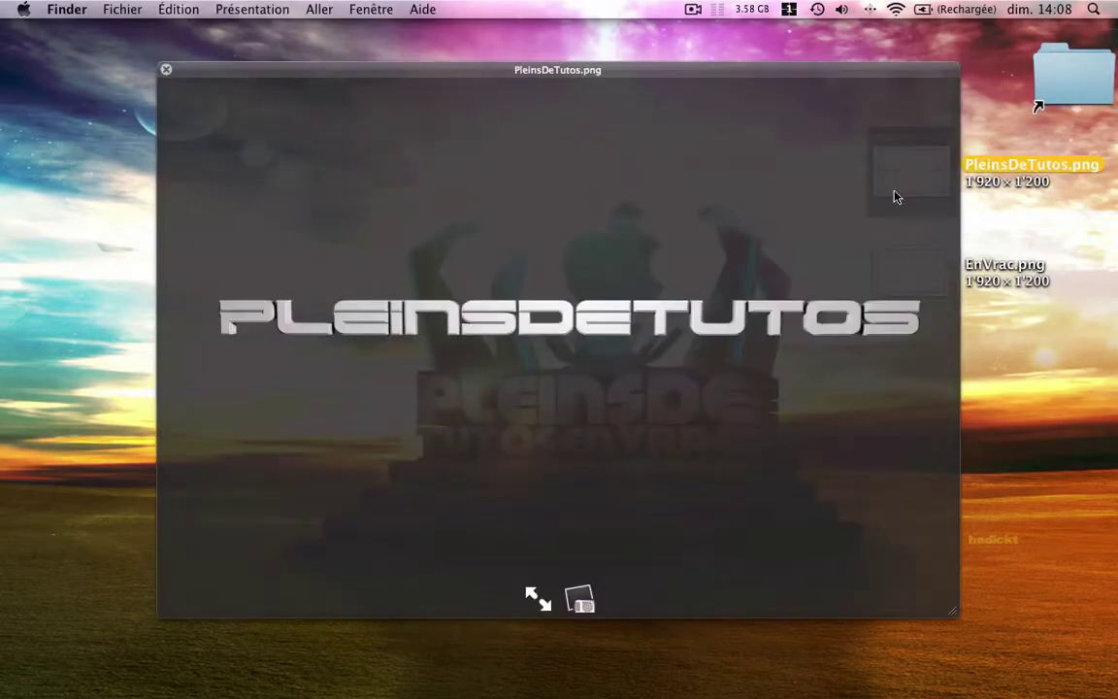
left_click(166, 71)
double_click(1048, 78)
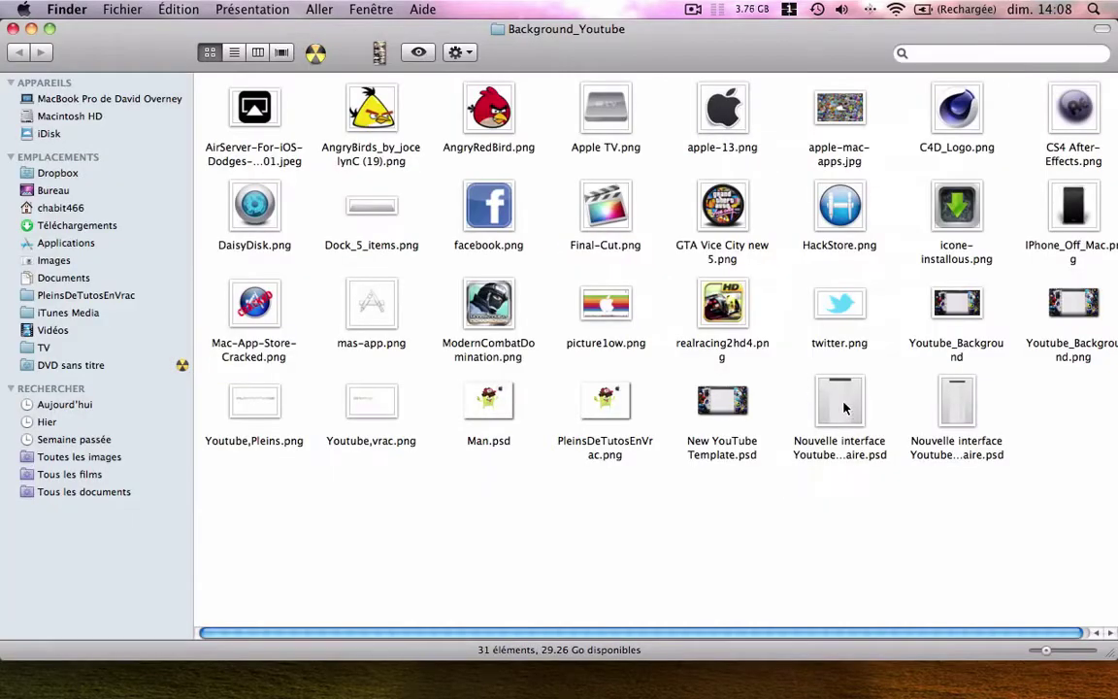
double_click(840, 401)
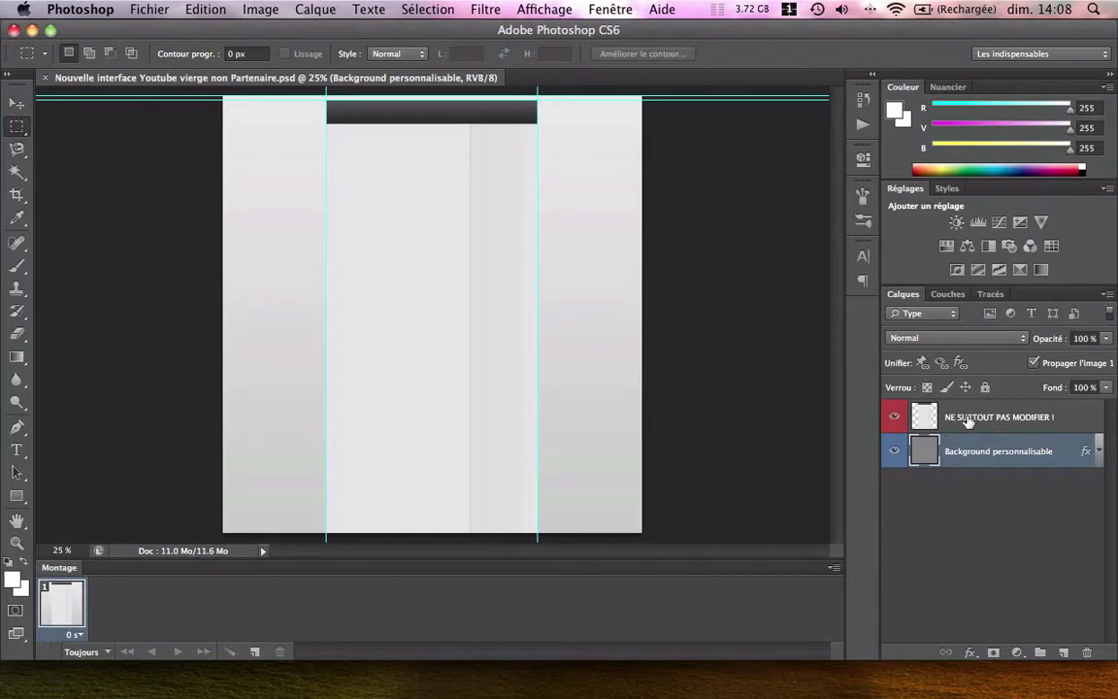
Hide and show the "Background personnalisable" layer to check which areas can be customised, and deselect it
left_click(894, 452)
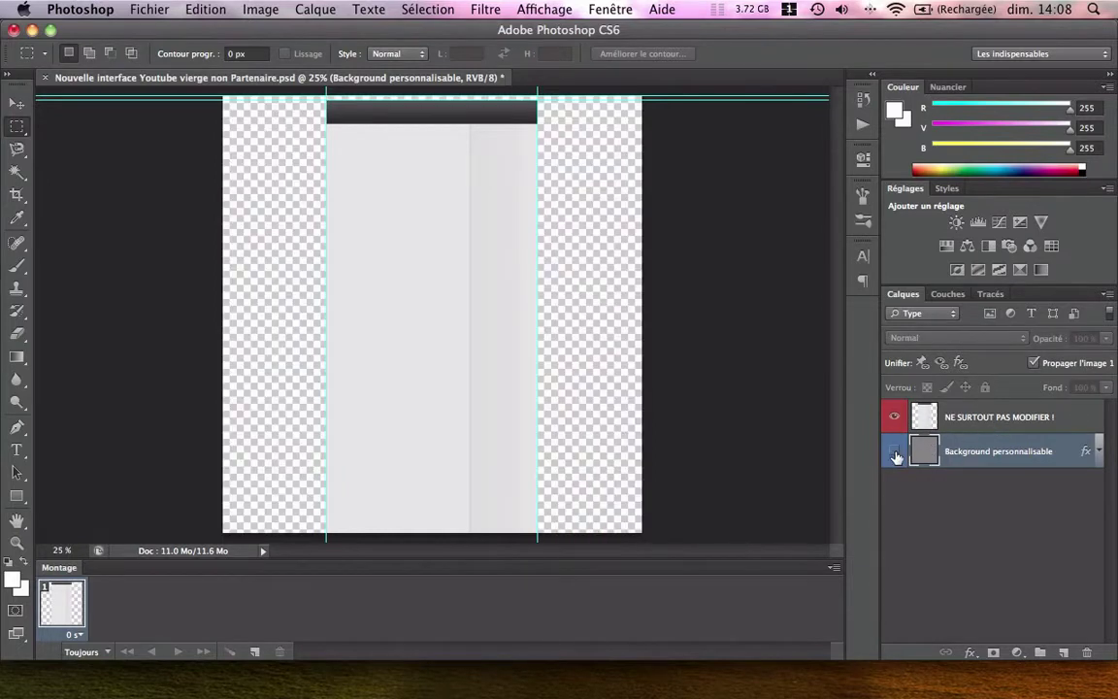
left_click(895, 452)
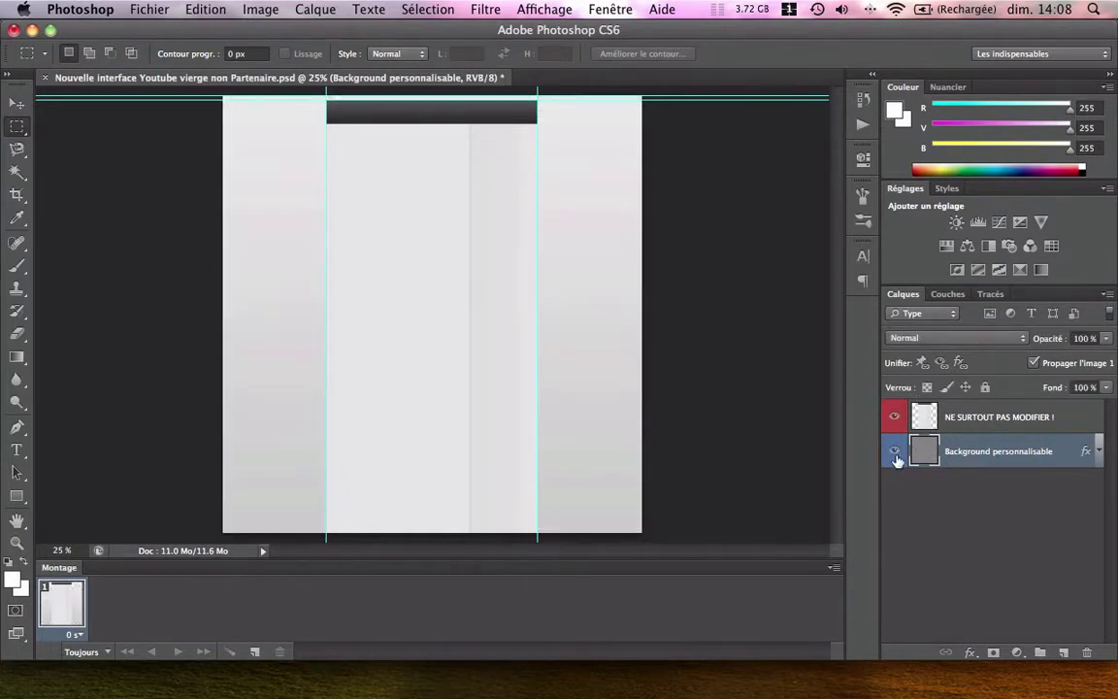
left_click(894, 452)
left_click(894, 452)
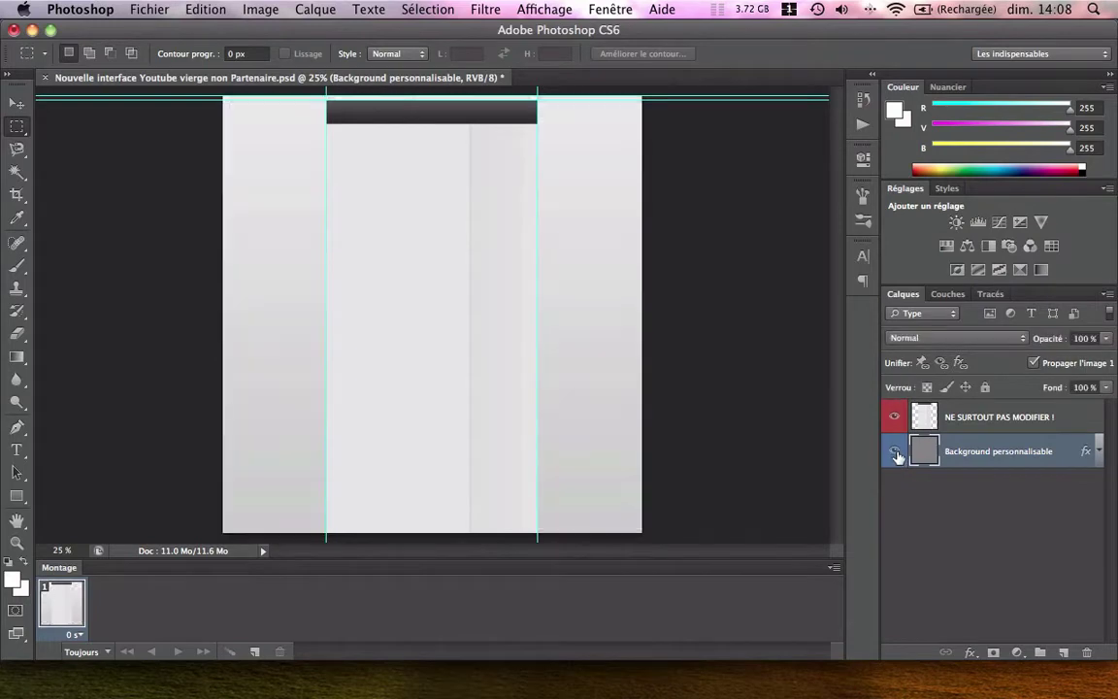
left_click(972, 488)
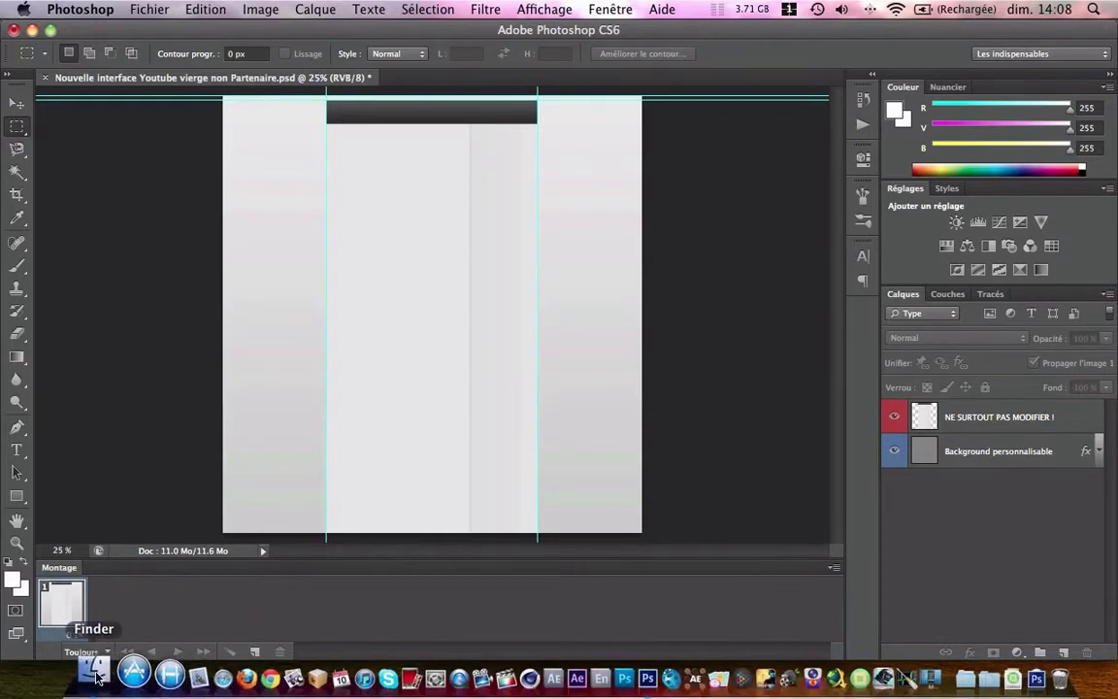
Switch to Finder and place EnVrac.png from the desktop (Bureau) into the Photoshop template
left_click(92, 677)
left_click(778, 554)
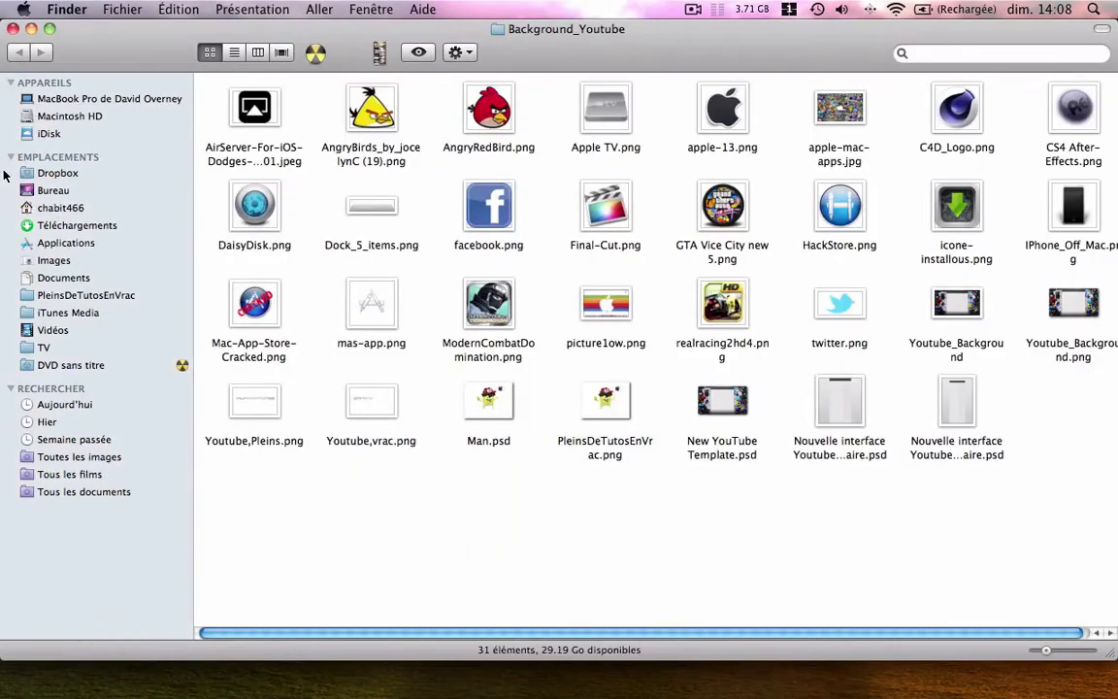
left_click(53, 190)
left_click_drag(613, 240, 427, 270)
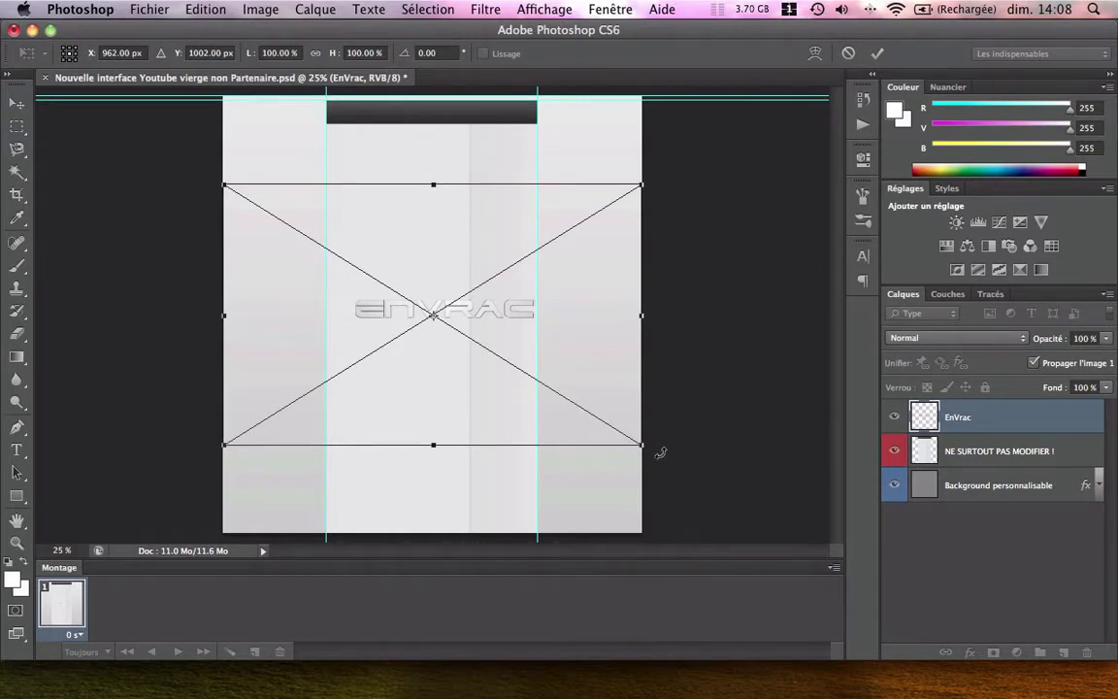
Rotate the EnVrac image 90°, enlarge it to about 109%, and position its text along the right side of the central page area
left_click_drag(638, 466, 320, 527)
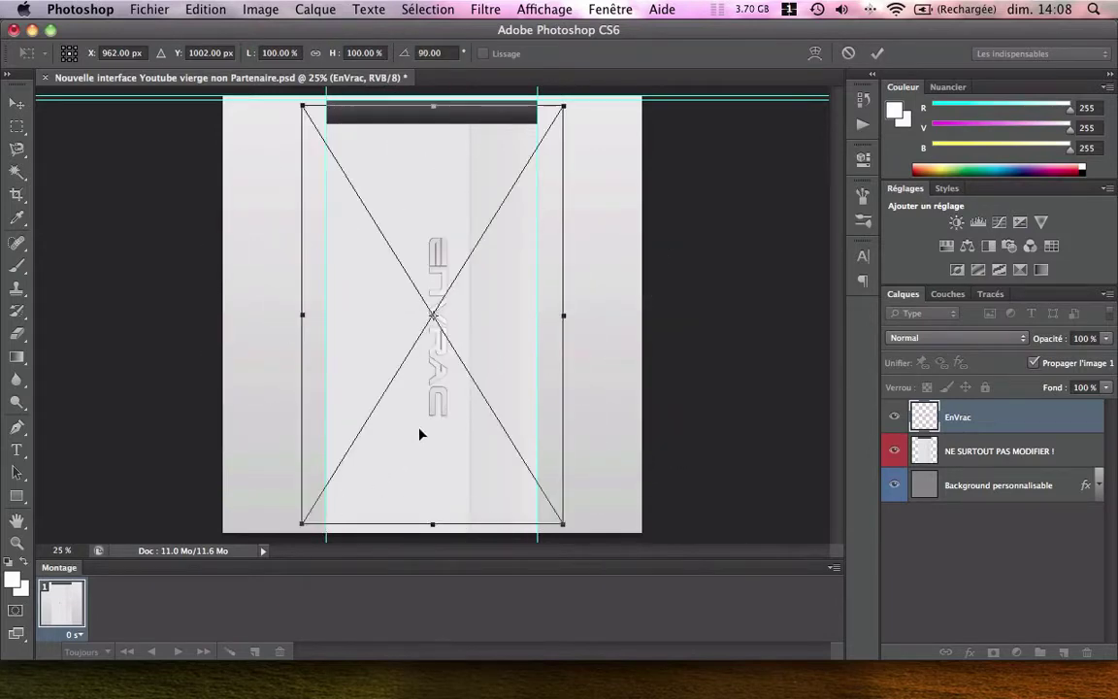
left_click_drag(434, 394, 548, 321)
left_click_drag(677, 440, 699, 475)
left_click_drag(587, 355, 577, 340)
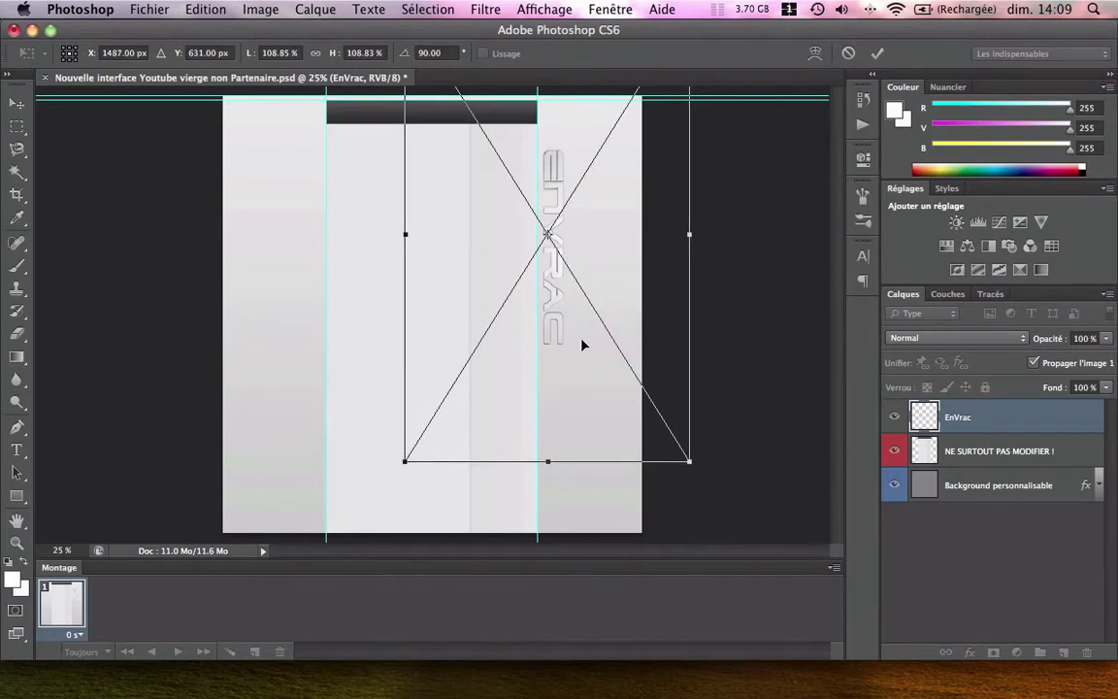
key("Return")
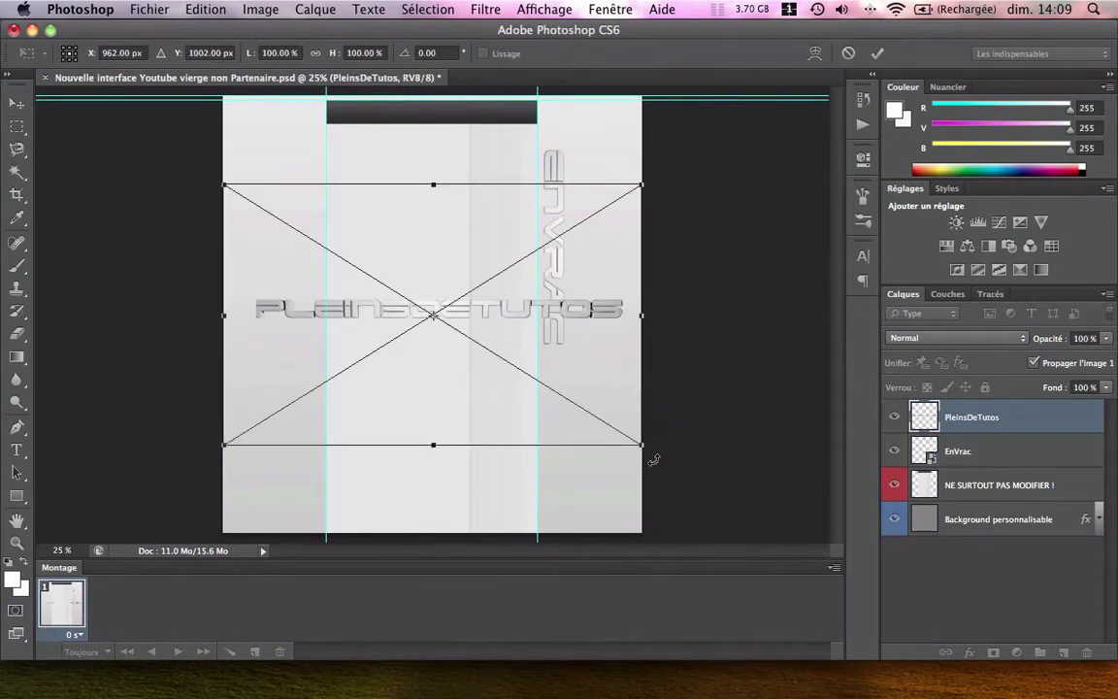
Place PleinsDeTutos.png rotated -90° and scaled to about 65 × 80%, with its text along the left side of the central page area
left_click_drag(648, 464, 477, 244)
left_click_drag(495, 313, 379, 318)
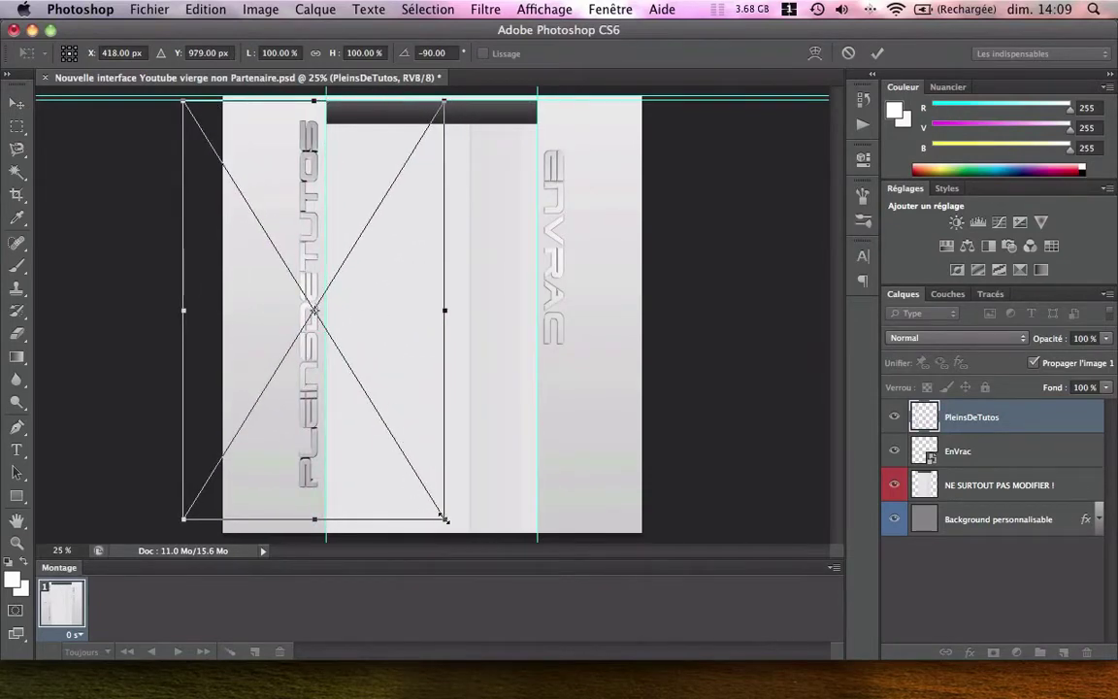
left_click_drag(444, 514, 385, 420)
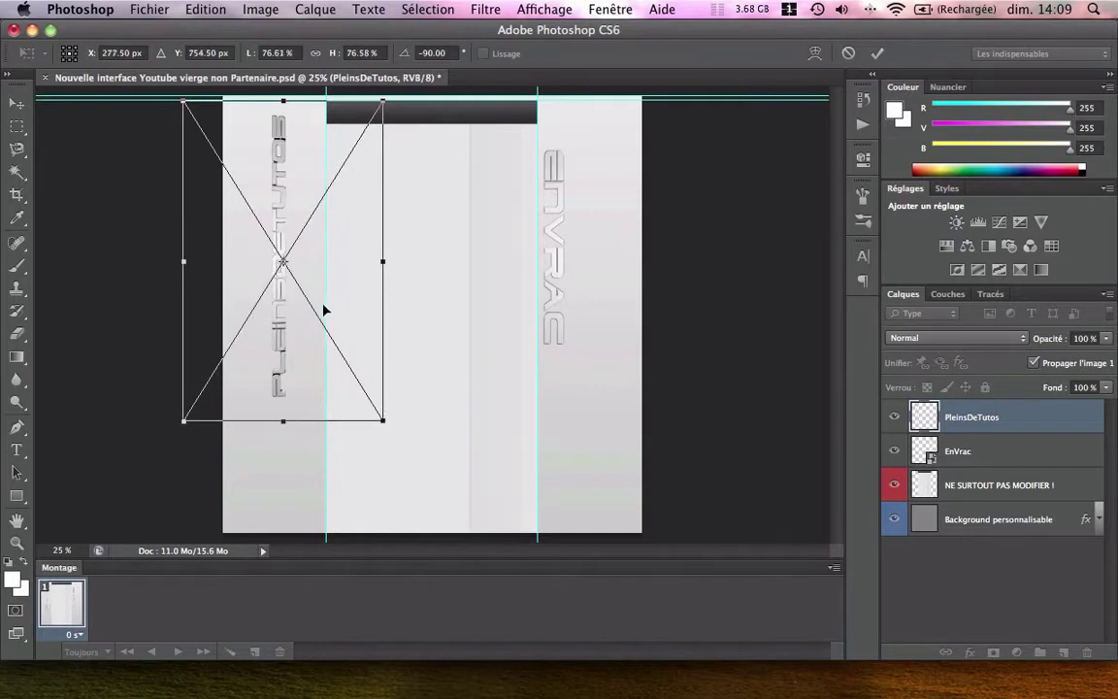
left_click_drag(336, 303, 368, 304)
left_click_drag(316, 421, 316, 362)
left_click_drag(419, 367, 428, 377)
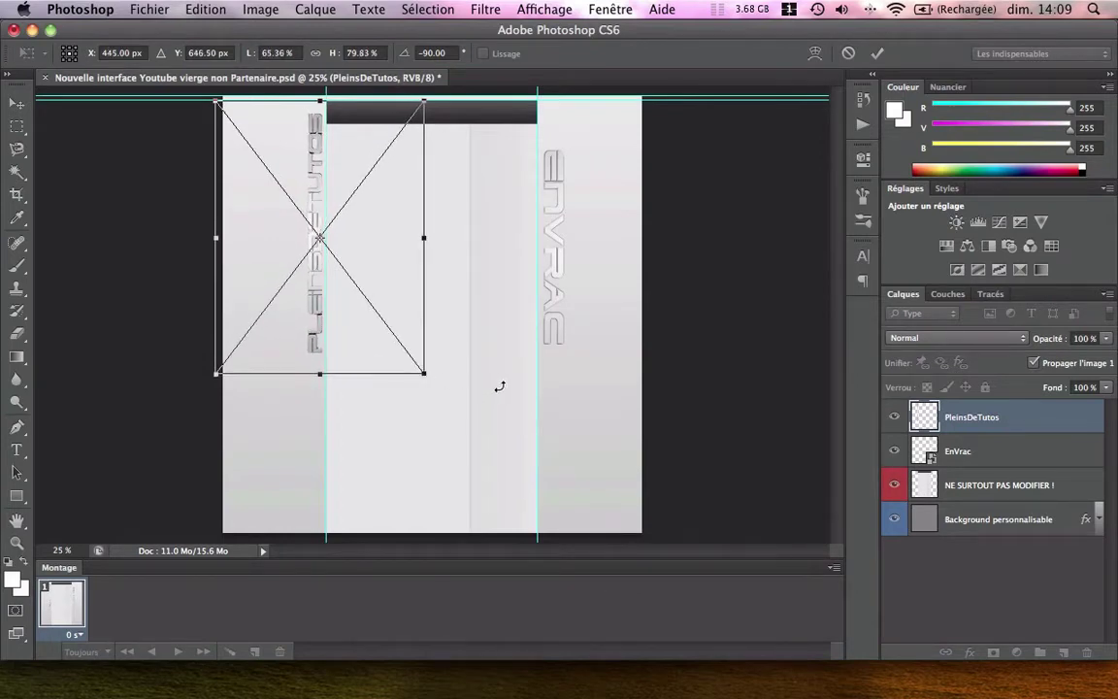
key("Return")
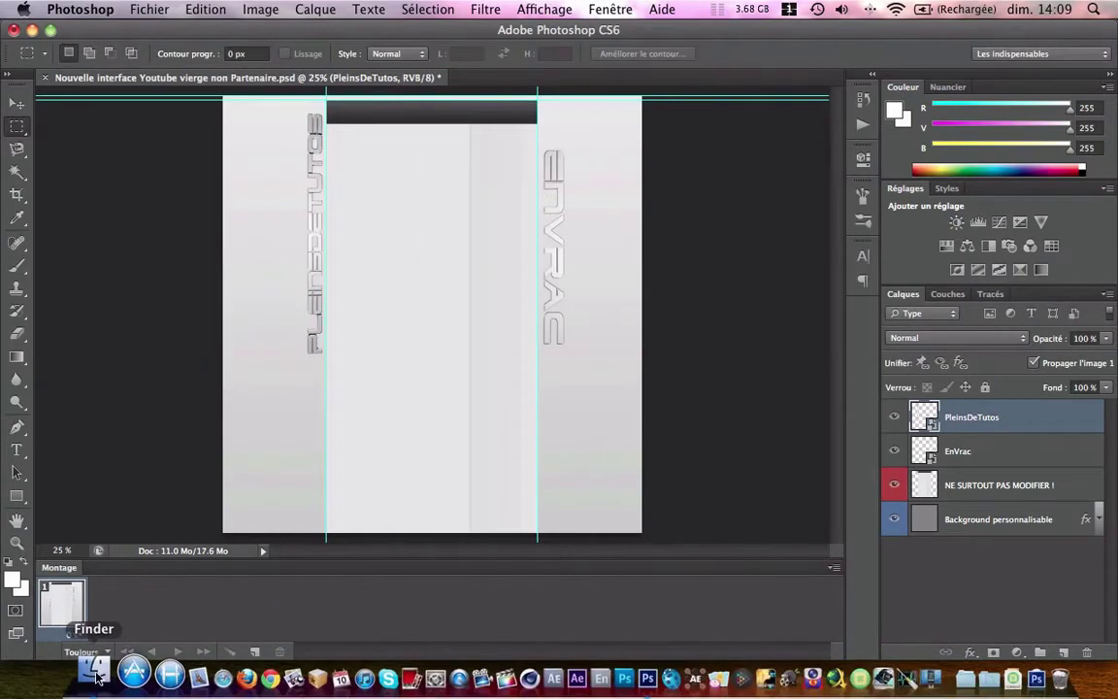
Place apple-mac-apps.jpg from the Background_Youtube folder in Finder into the template and enlarge it to about 776%
left_click(97, 674)
double_click(257, 146)
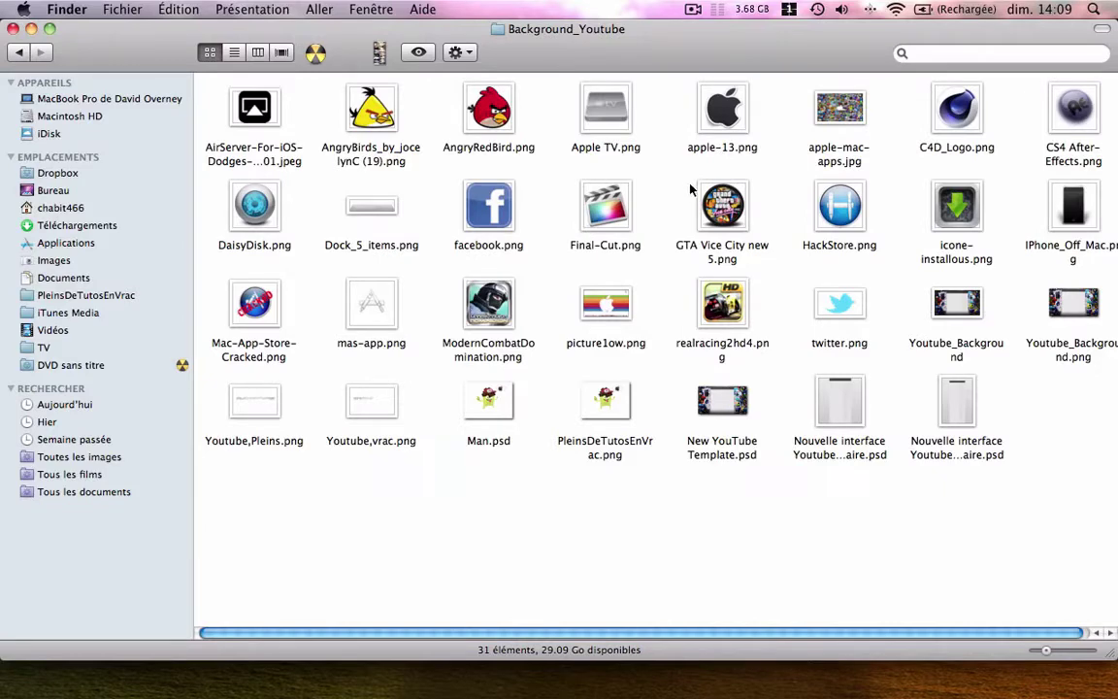
left_click_drag(832, 121, 598, 182)
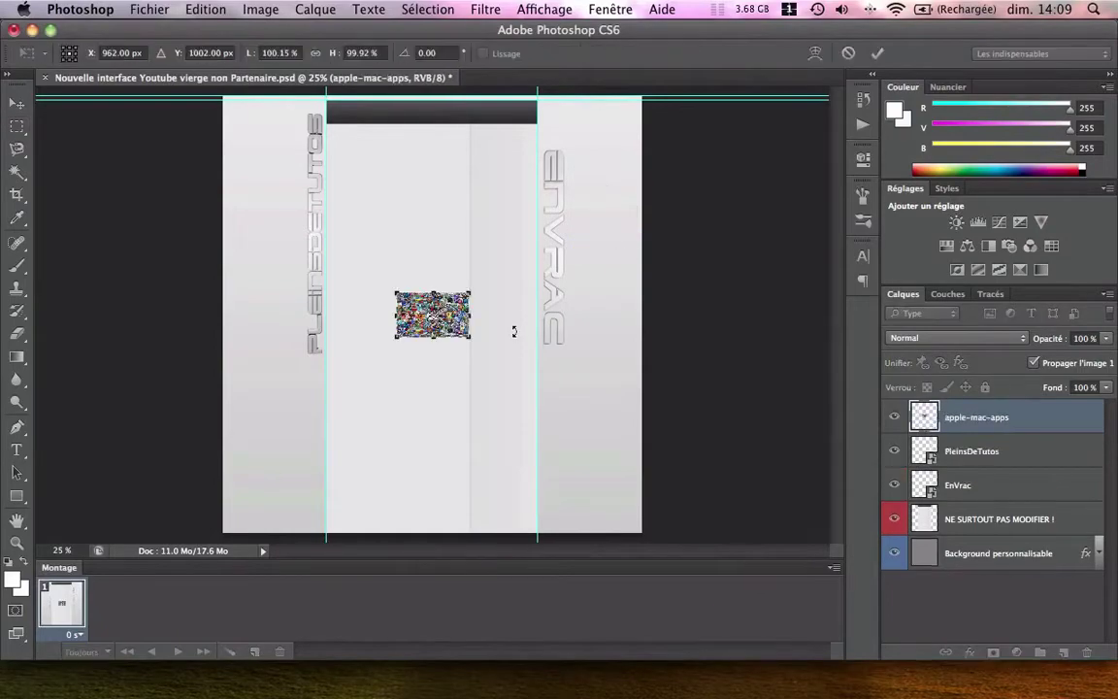
left_click_drag(473, 340, 793, 541)
left_click_drag(617, 439, 460, 257)
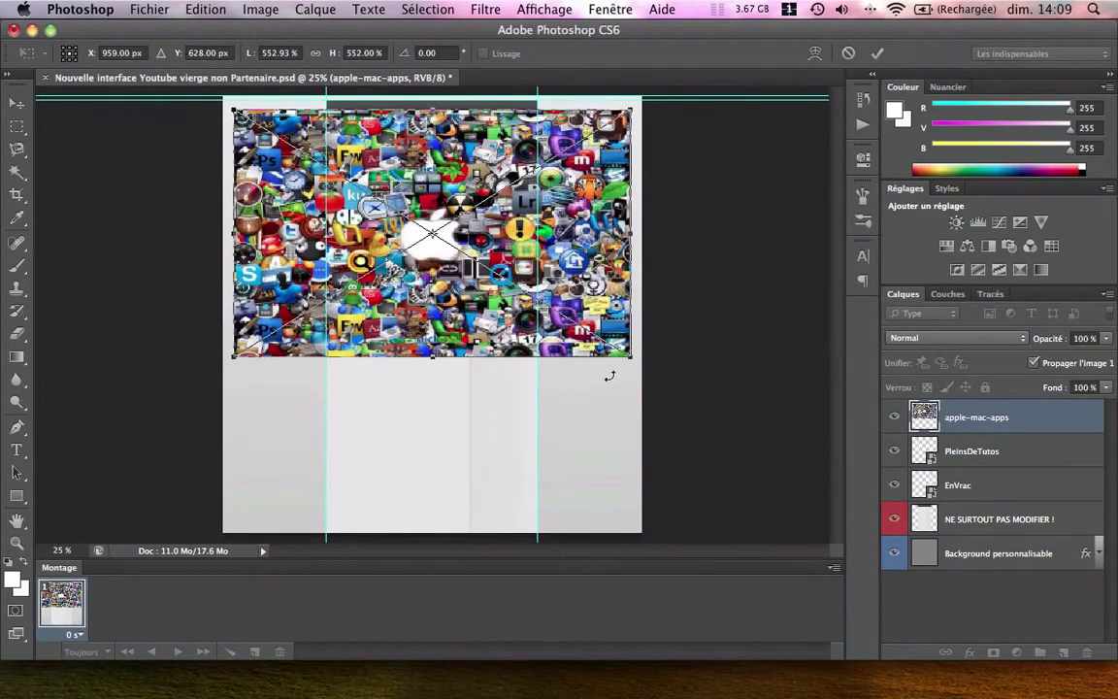
left_click_drag(631, 357, 755, 482, "shift")
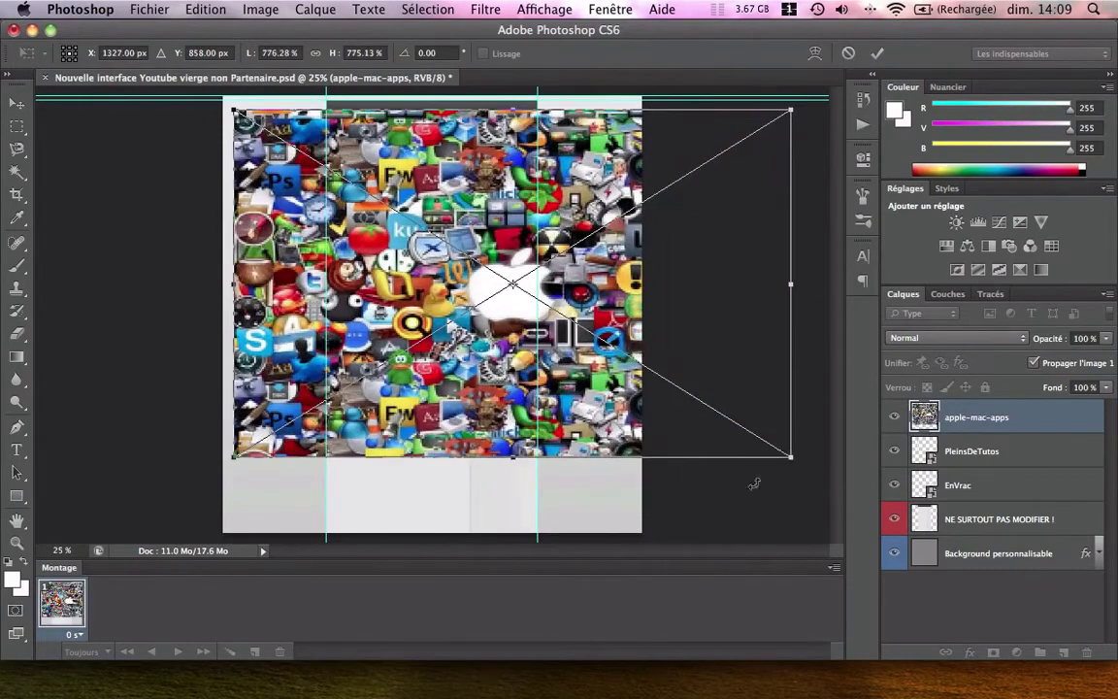
left_click_drag(625, 398, 543, 386)
left_click_drag(562, 335, 563, 335)
Rotate apple-mac-apps 90°, stretch it to about 882 × 985% to cover the canvas, and place its layer below "NE SURTOUT PAS MODIFIER !"
left_click_drag(653, 451, 312, 524)
left_click_drag(618, 351, 535, 267)
left_click_drag(539, 451, 633, 527)
left_click_drag(595, 342, 615, 456)
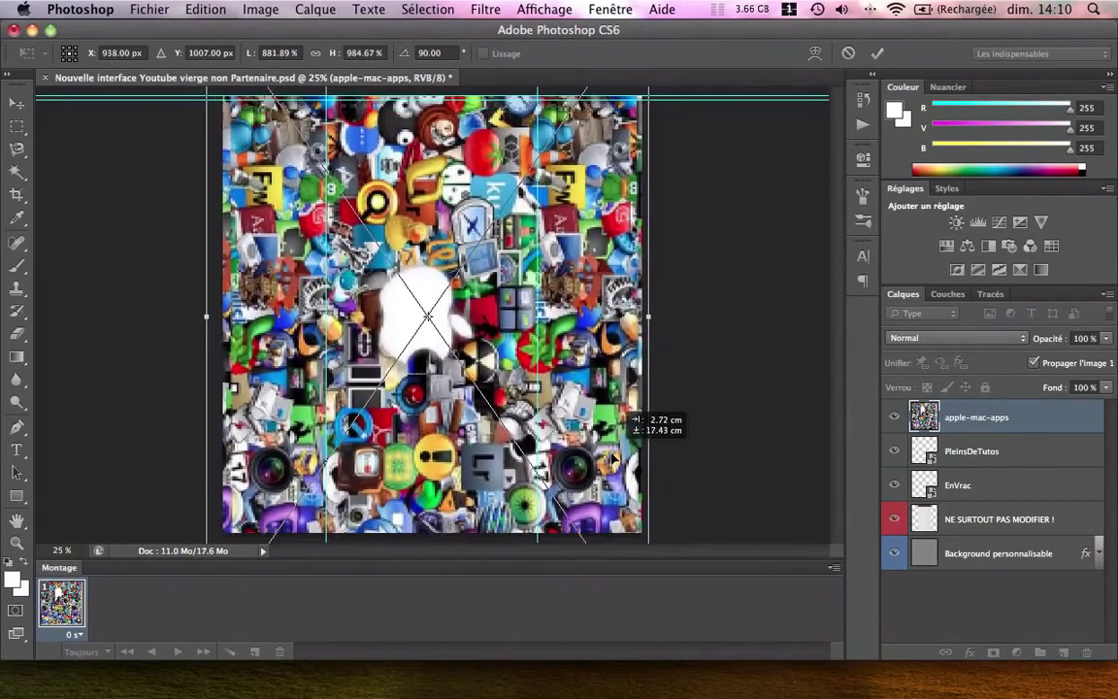
key("Return")
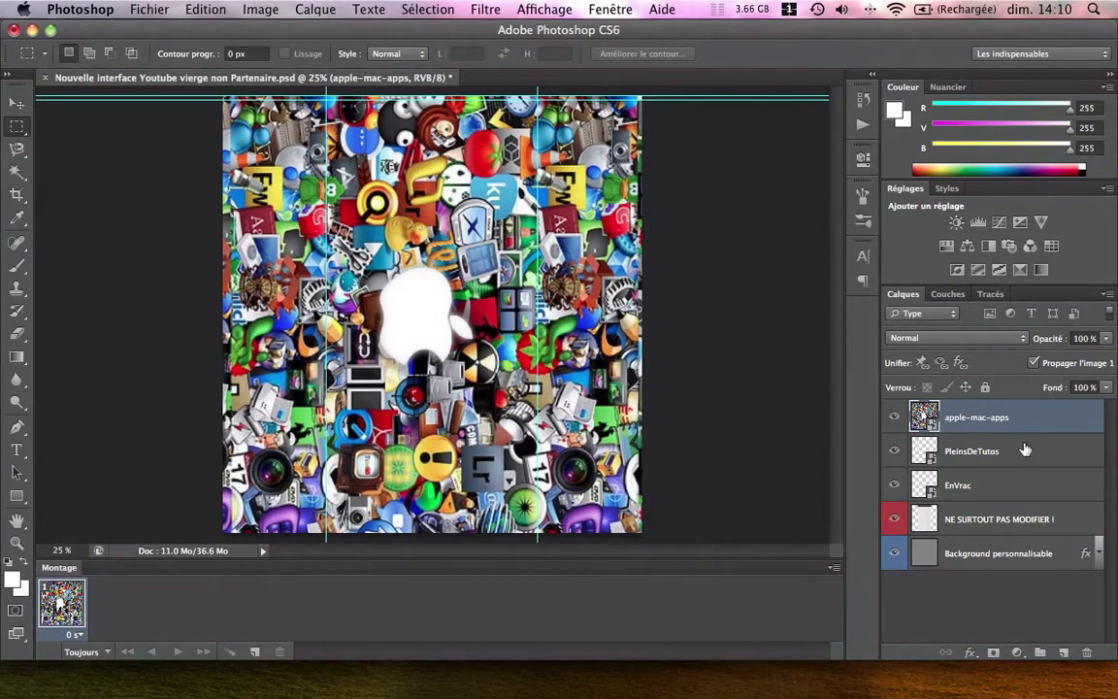
left_click_drag(953, 419, 980, 539)
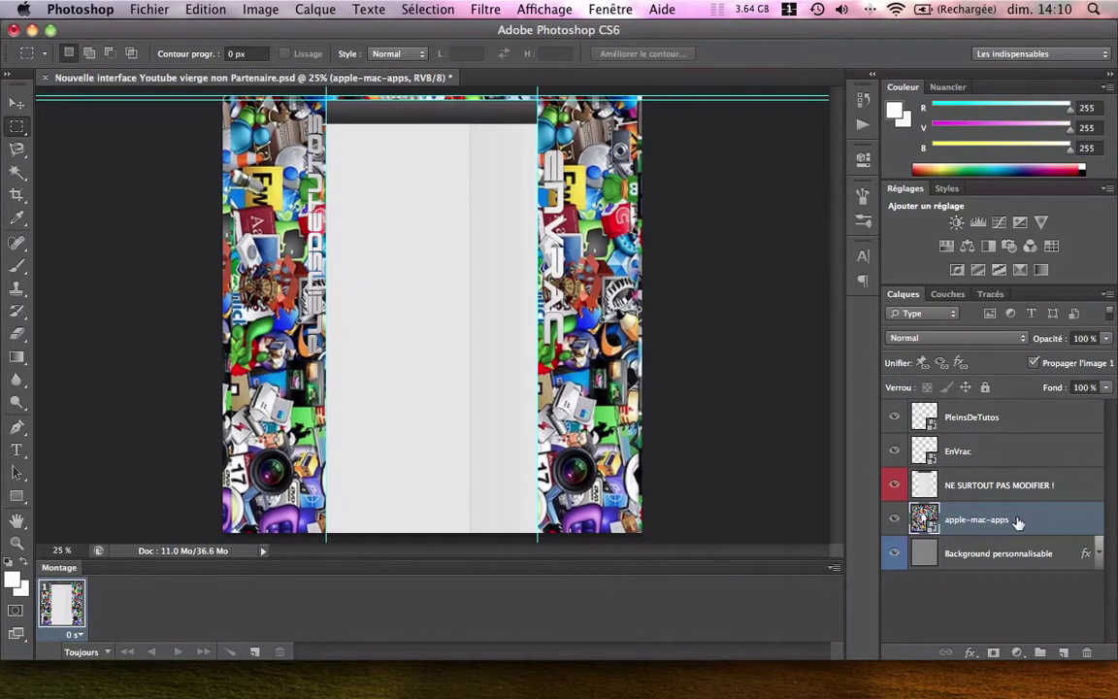
Apply a Gaussian blur (Flou gaussien) with a 3.4-pixel radius to the apple-mac-apps layer
left_click(485, 9)
mouse_move(545, 237)
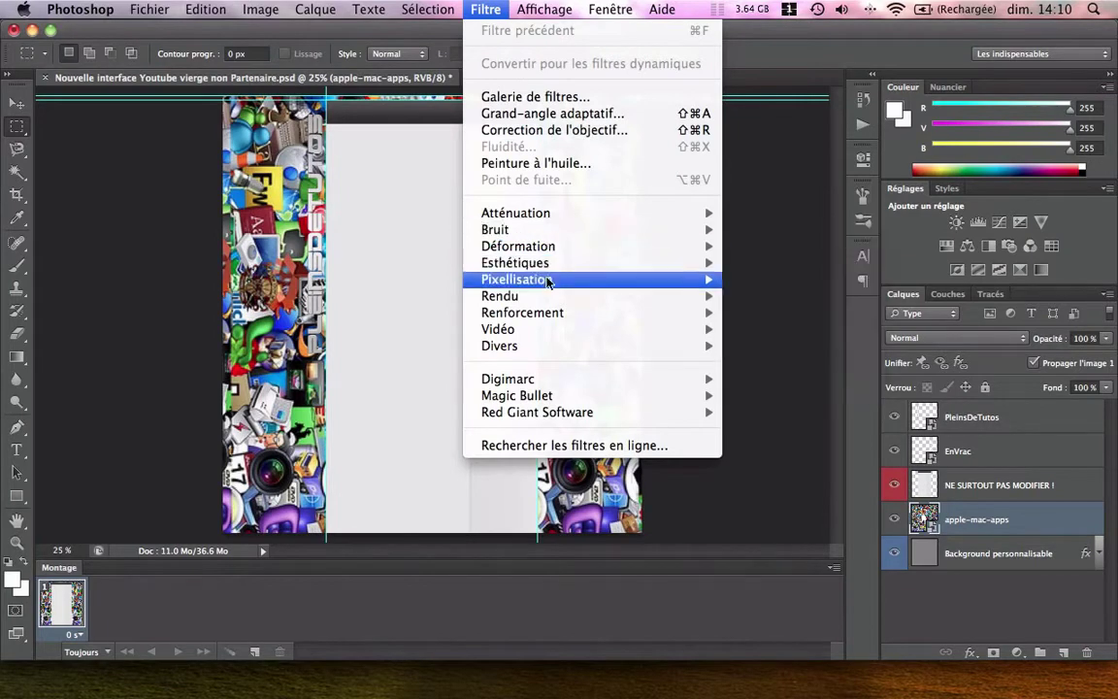
mouse_move(544, 281)
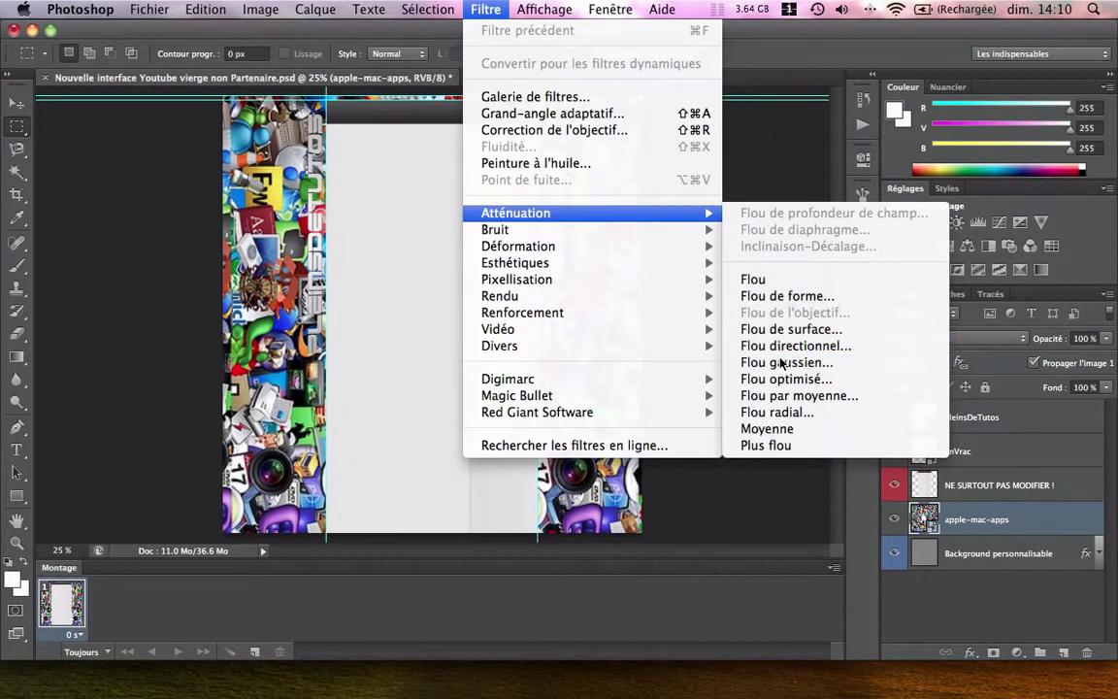
left_click(782, 363)
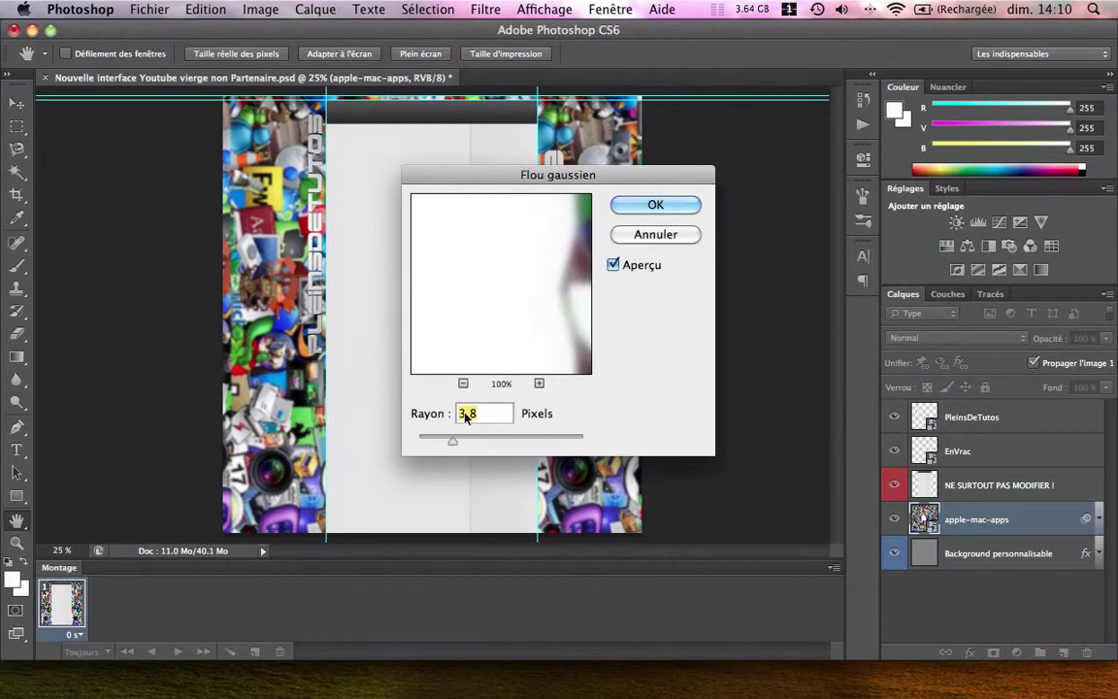
left_click_drag(543, 305, 436, 333)
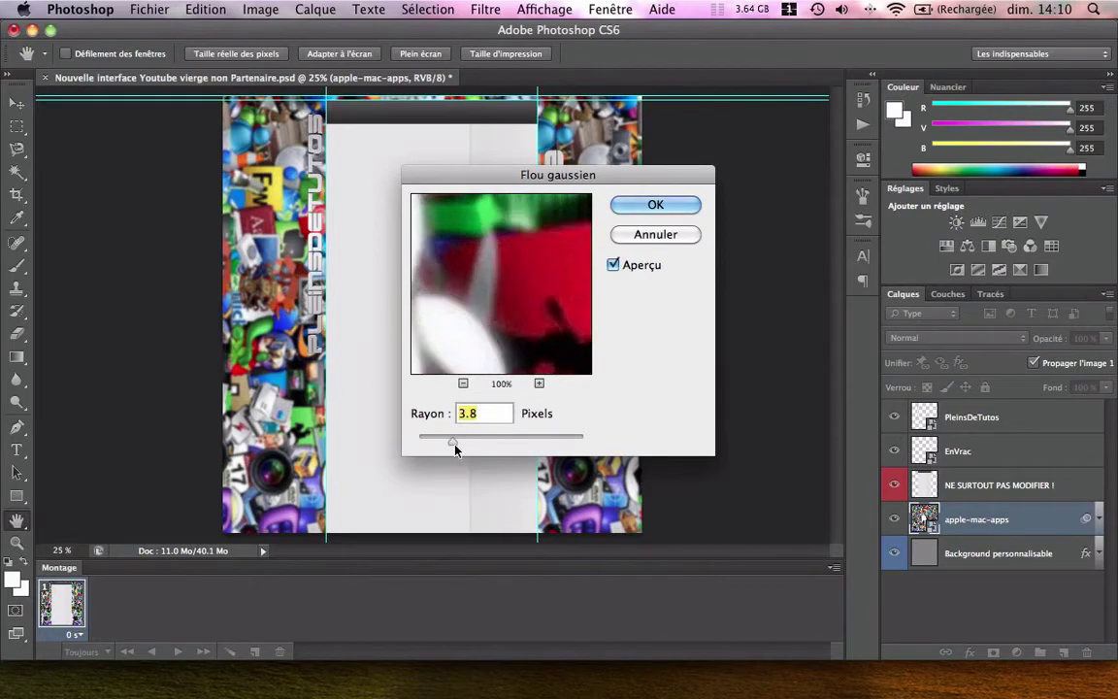
left_click_drag(409, 399, 402, 400)
left_click(666, 210)
key("m")
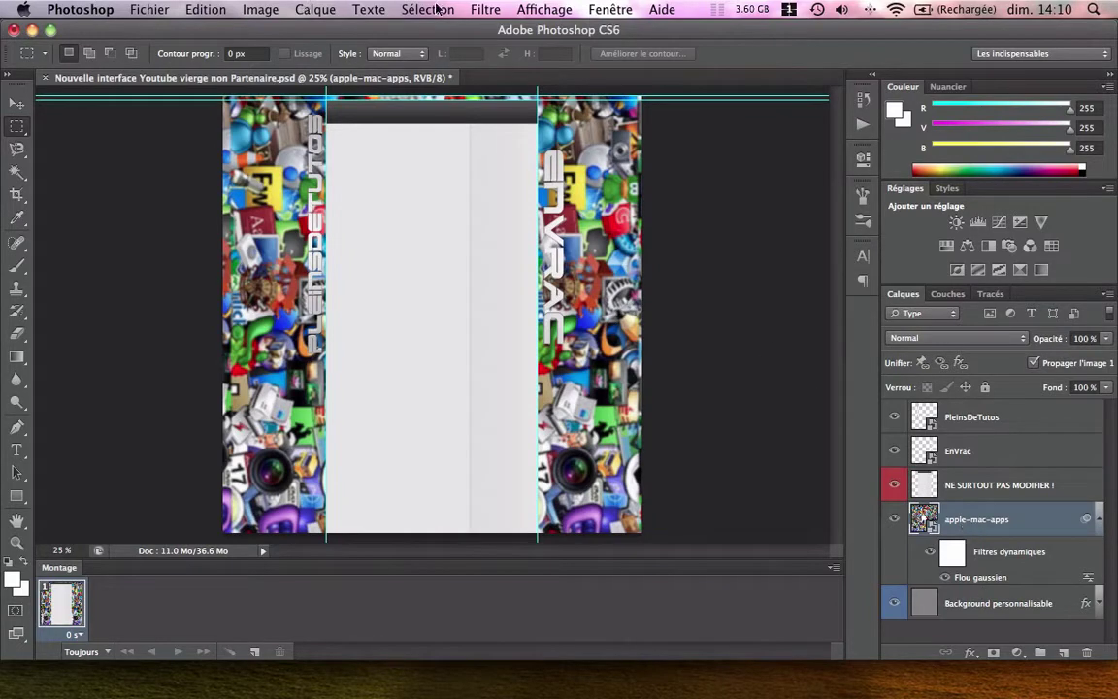
Apply a second Gaussian blur with a 5.6-pixel radius to the apple-mac-apps layer
left_click(486, 9)
left_click(506, 30)
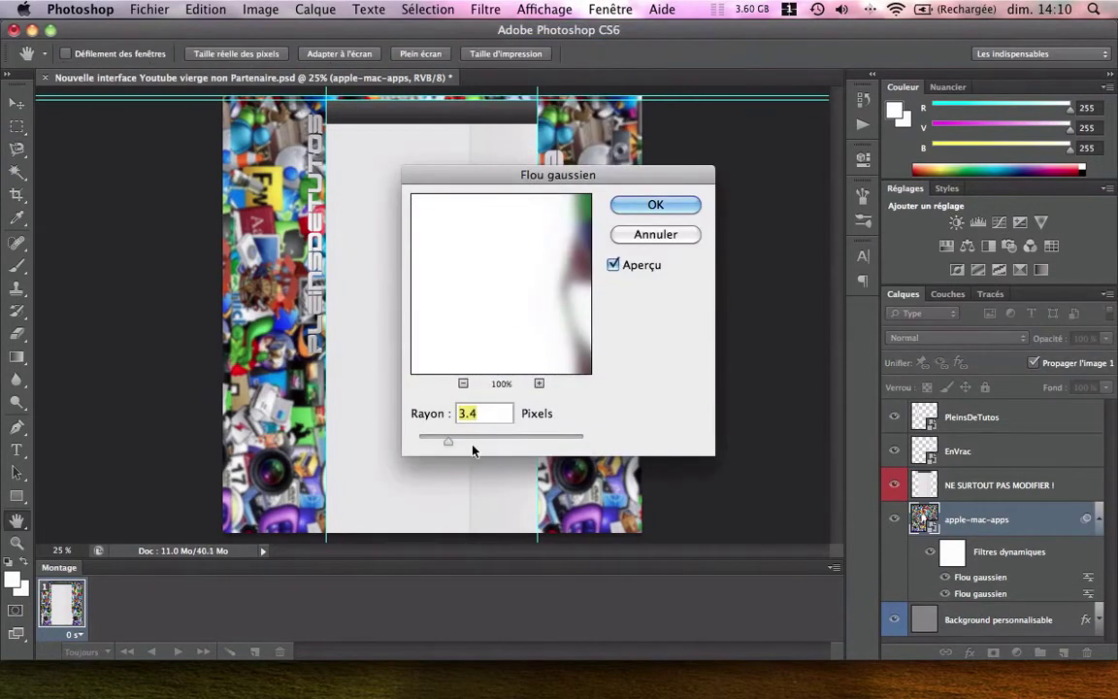
left_click_drag(449, 442, 466, 442)
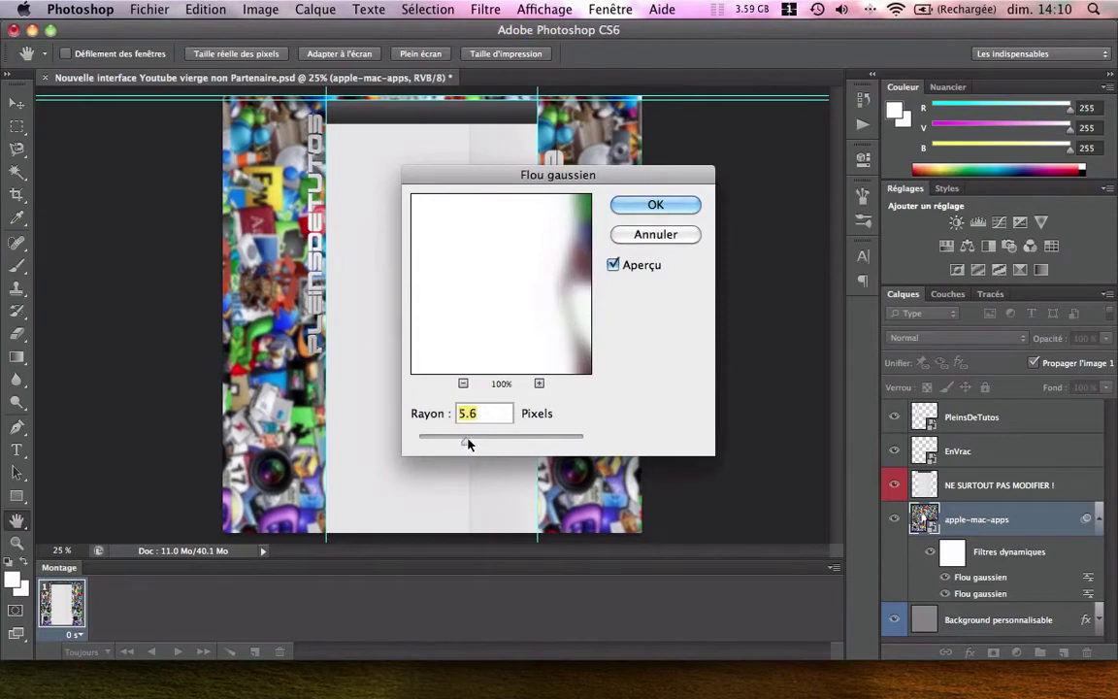
left_click(668, 202)
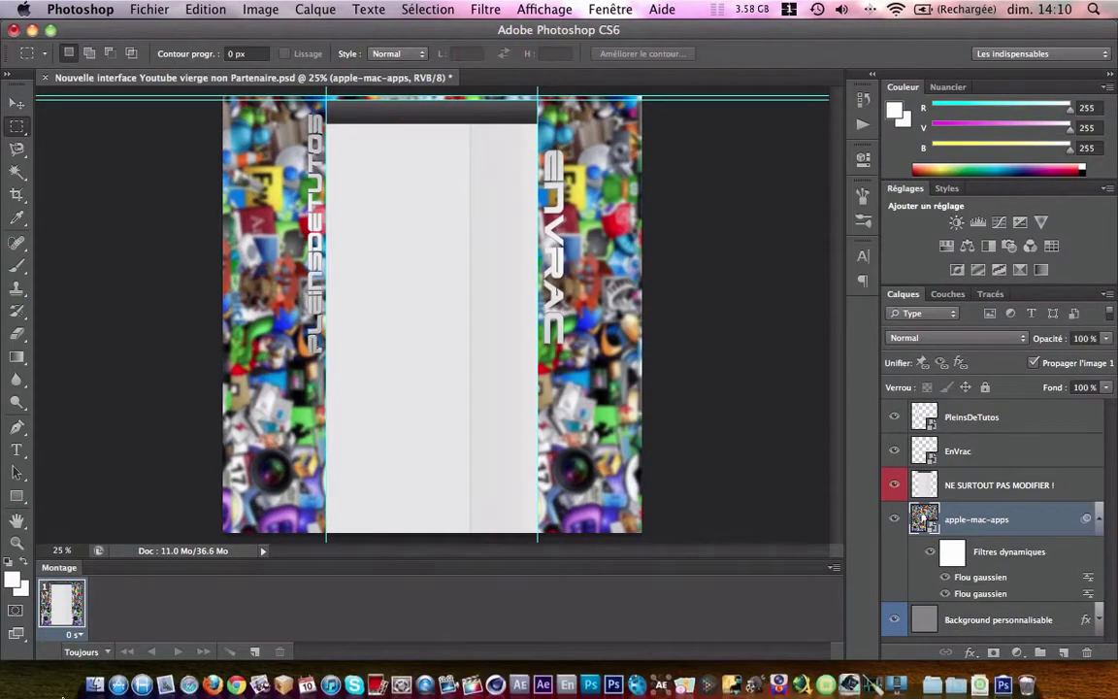
Select AngryBirds_by_jocelynC (19), AngryRedBird, Final-Cut, GTA Vice City new 5 and HackStore in Finder's Background_Youtube folder and place them into the Photoshop template
left_click(44, 679)
left_click(447, 531)
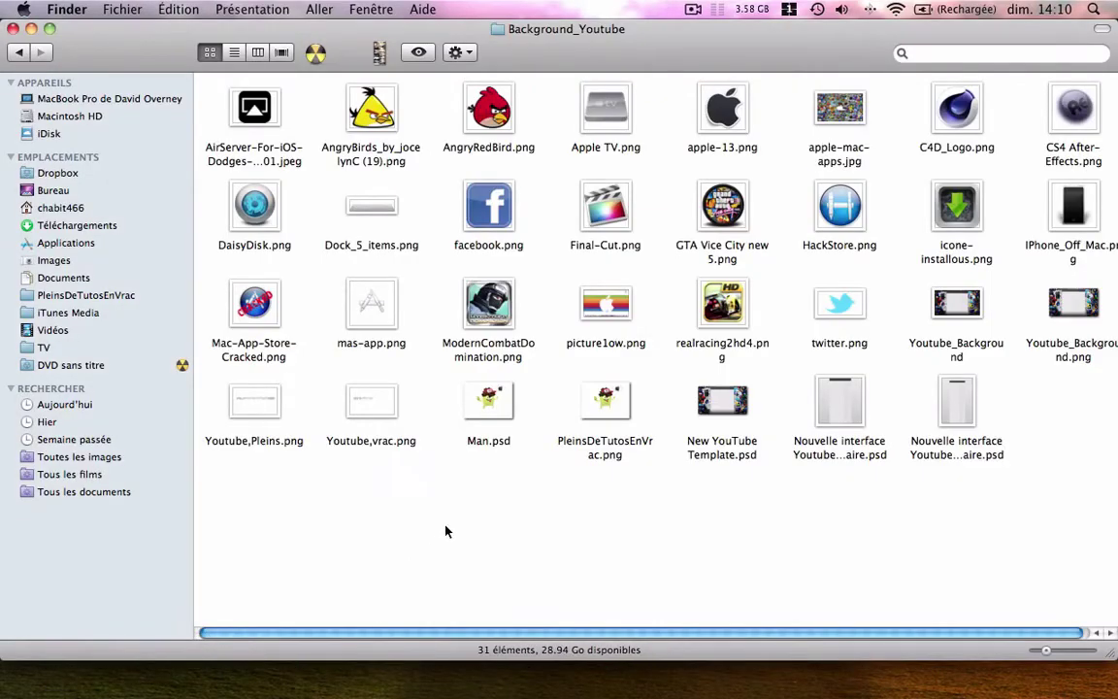
left_click_drag(723, 194, 359, 169)
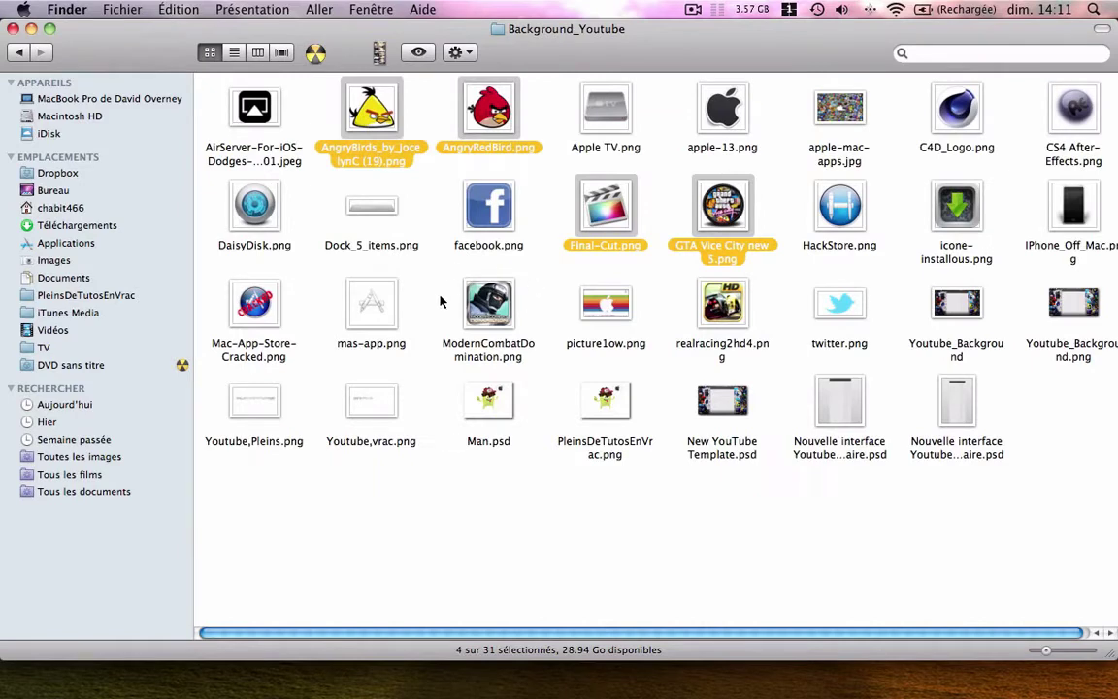
left_click(847, 215, "super")
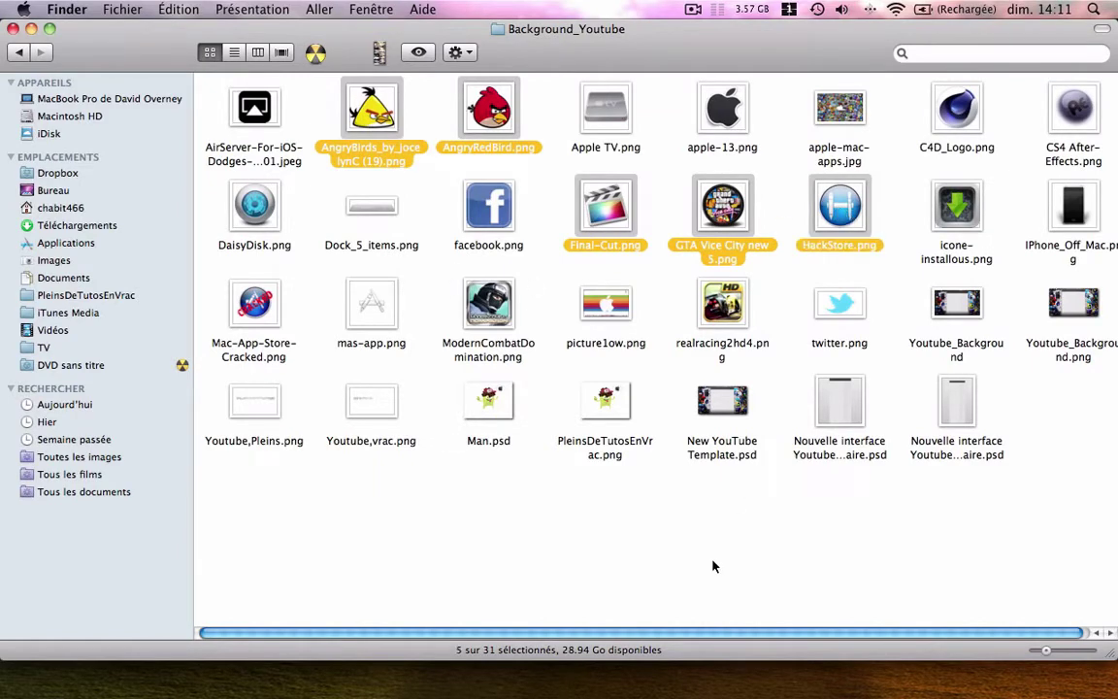
left_click_drag(588, 190, 270, 160)
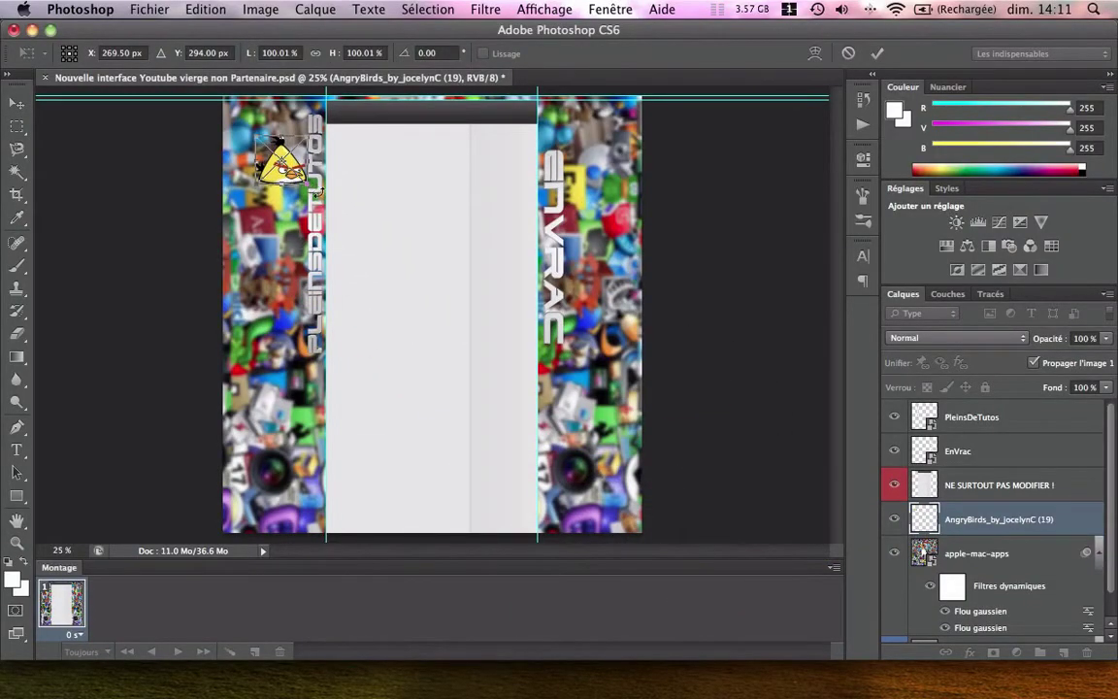
Rotate the yellow bird beside the upper end of the PleinsDeTutos text and place AngryRedBird behind the upper end of EnVrac
left_click_drag(316, 191, 315, 131)
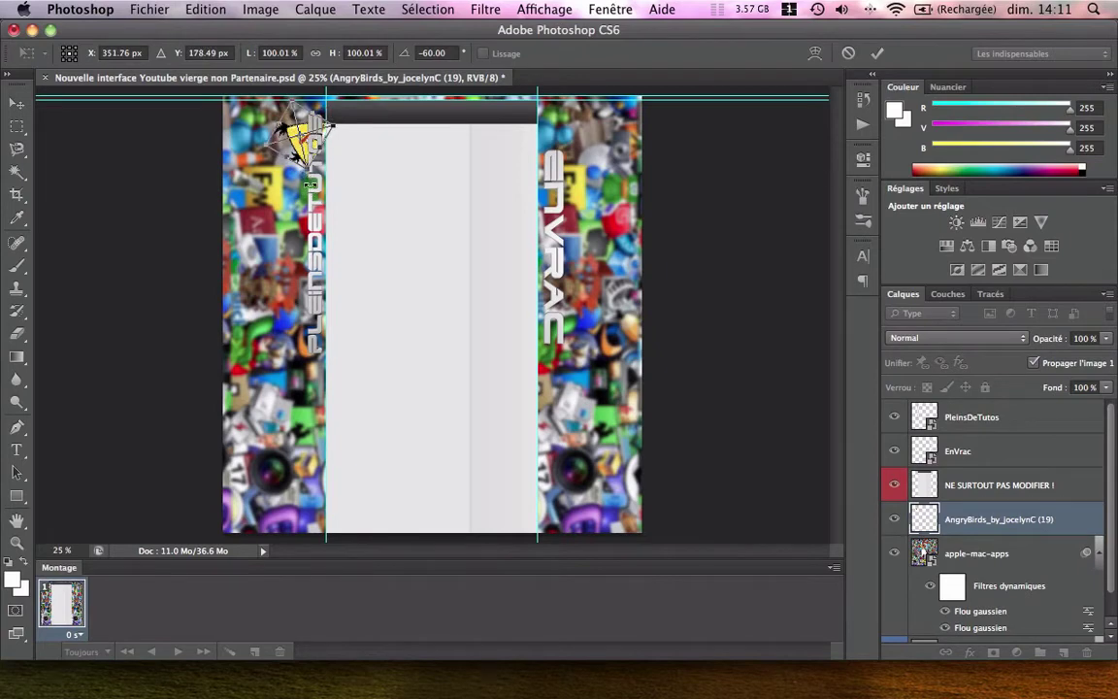
left_click_drag(310, 183, 280, 171)
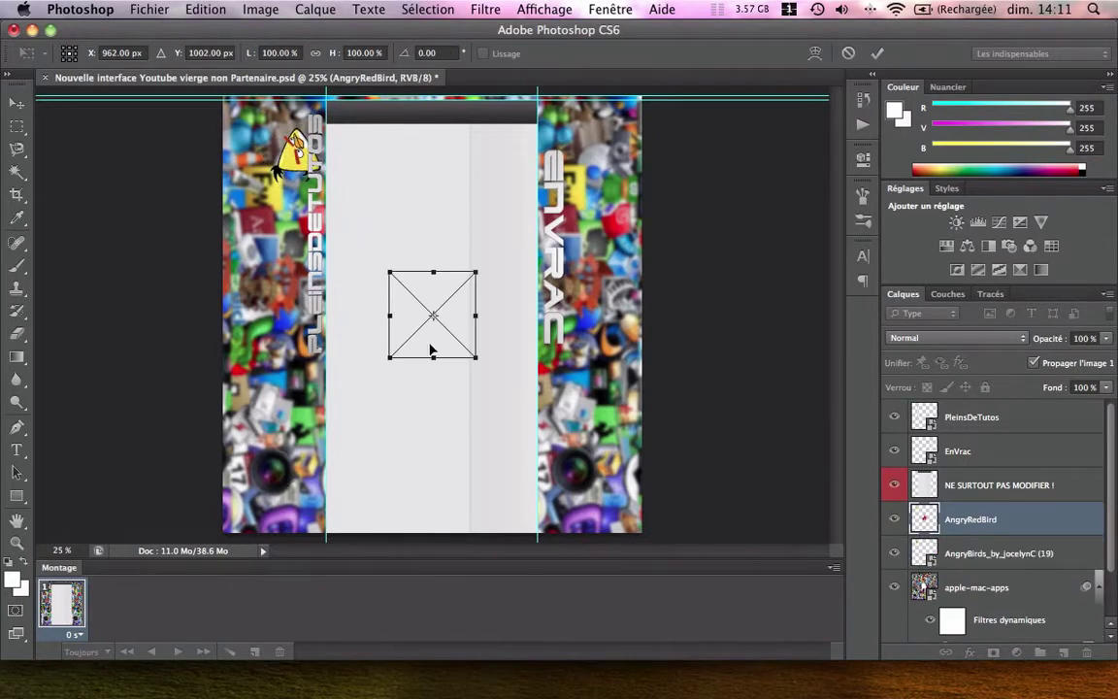
left_click_drag(432, 349, 543, 190)
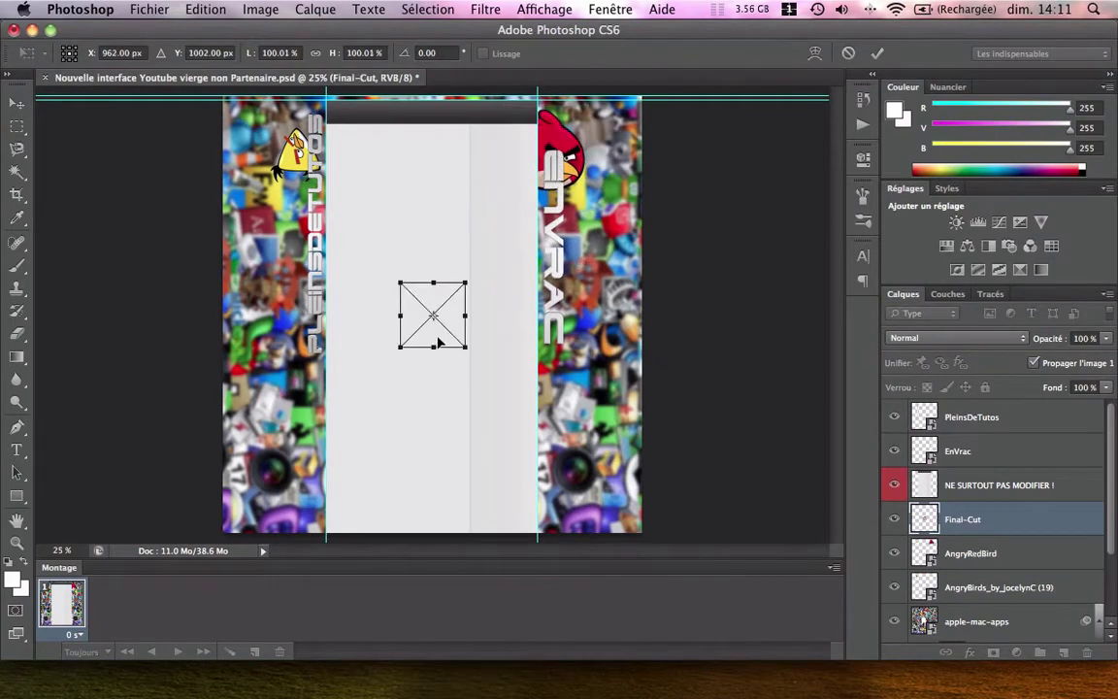
Enlarge the Final-Cut icon to about 143%, rotate it slightly and place it behind the EnVrac text, just below the red bird
left_click_drag(439, 342, 613, 310)
key("super+z")
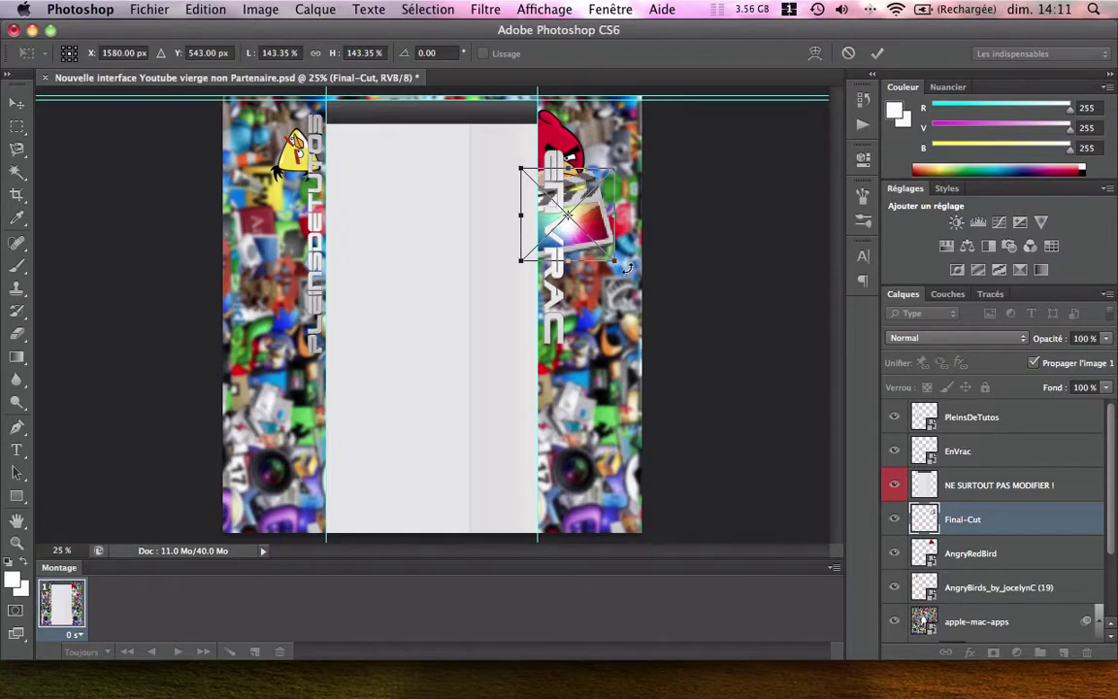
left_click_drag(628, 269, 582, 238, "shift")
key("Return")
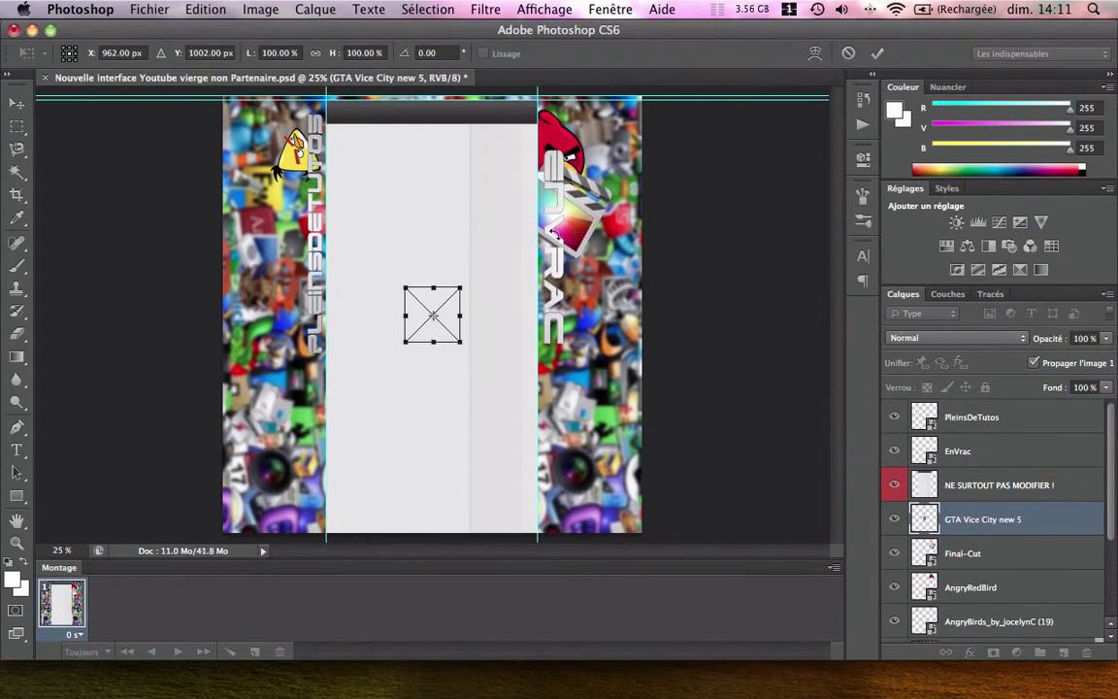
Rotate the GTA Vice City icon to -75° and place it behind the PleinsDeTutos text, just below the yellow bird
left_click_drag(434, 332, 279, 211)
left_click_drag(336, 249, 357, 167)
left_click_drag(311, 202, 314, 201)
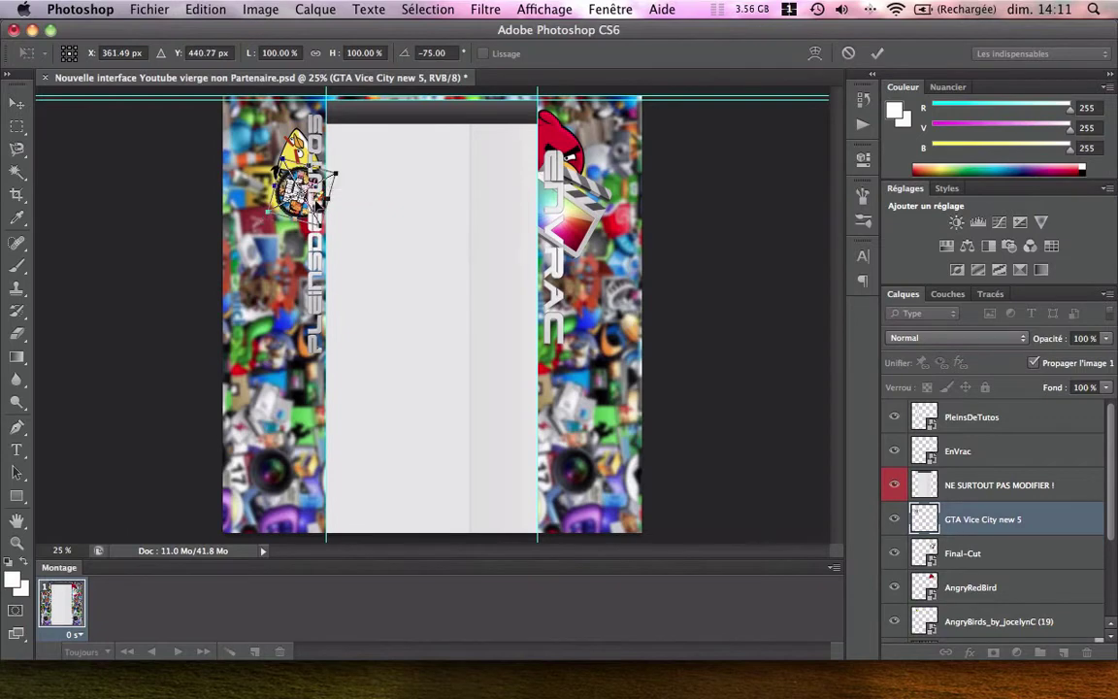
key("Return")
Rotate the HackStore icon to -60°, shrink it and place it behind the PleinsDeTutos text, below the GTA Vice City icon
left_click_drag(384, 323, 295, 311)
left_click_drag(383, 337, 454, 242)
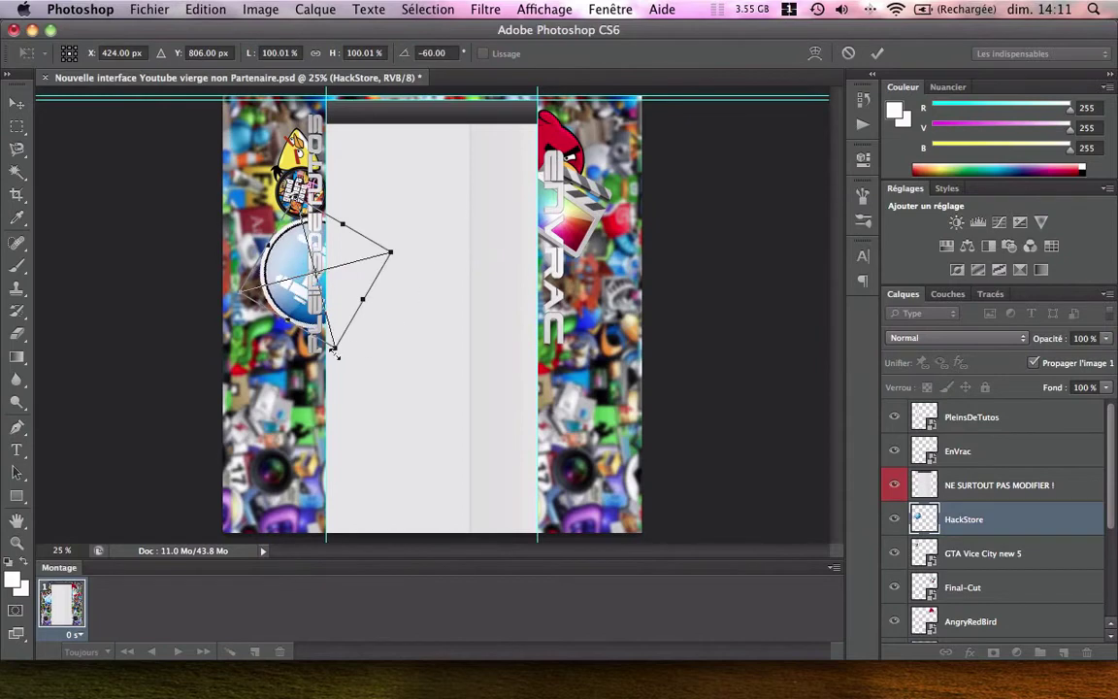
left_click_drag(335, 349, 297, 264)
key("Return")
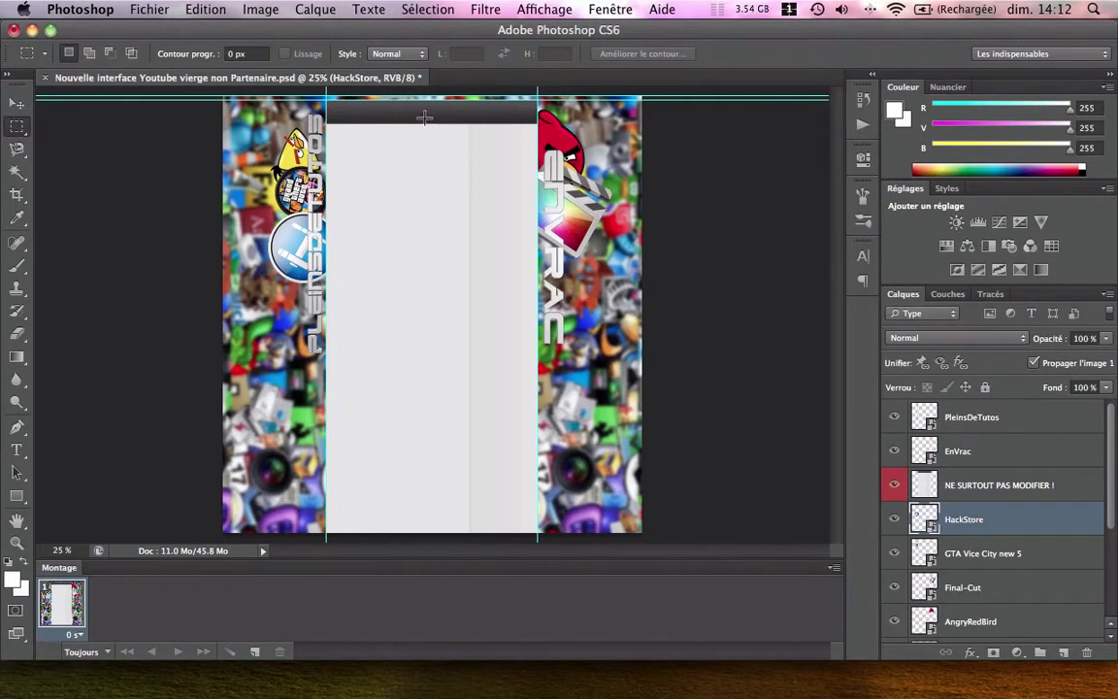
Add a new empty layer and move it to the top of the layer stack, above PleinsDeTutos
key("z")
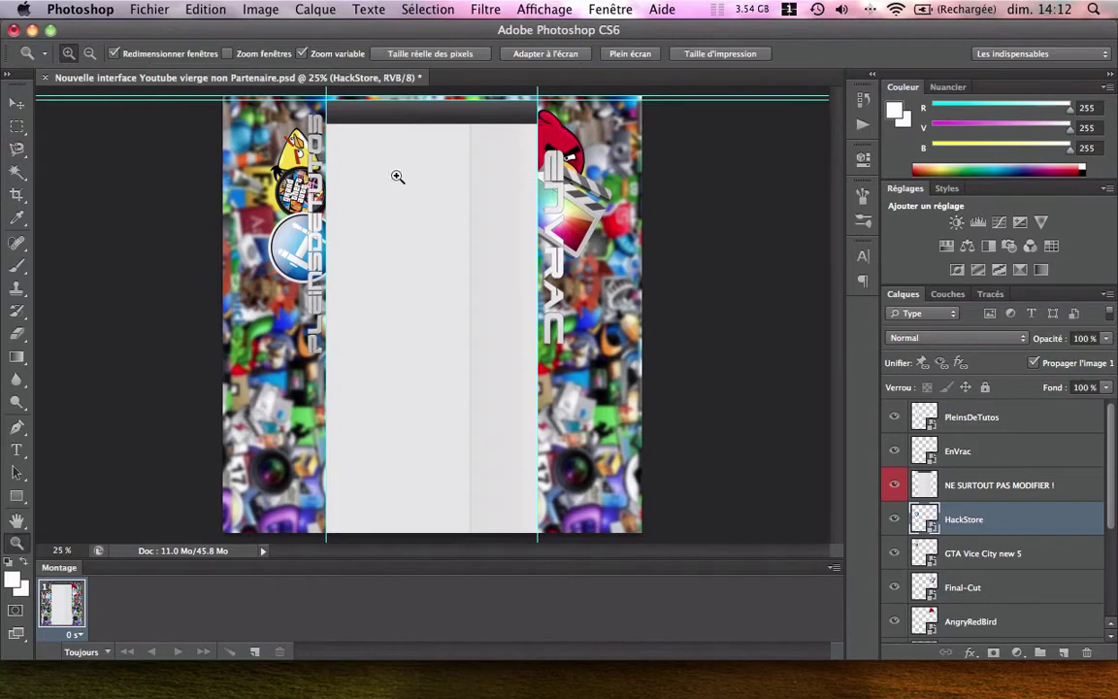
left_click(436, 96)
left_click(436, 96)
left_click(427, 98)
left_click(412, 101)
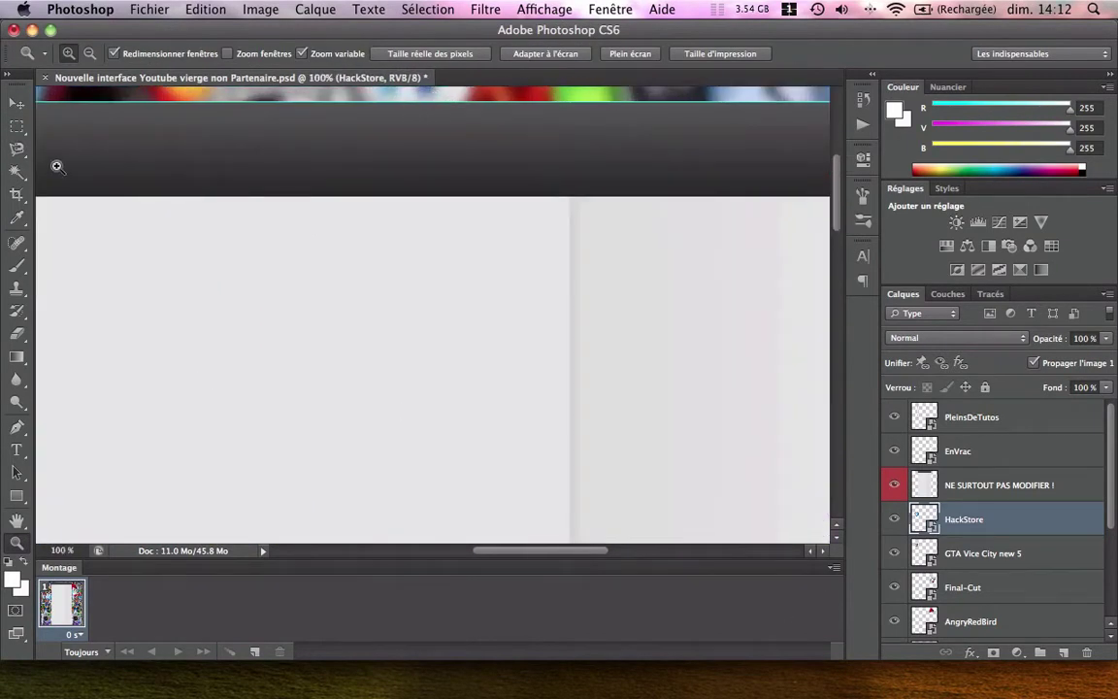
left_click(17, 103)
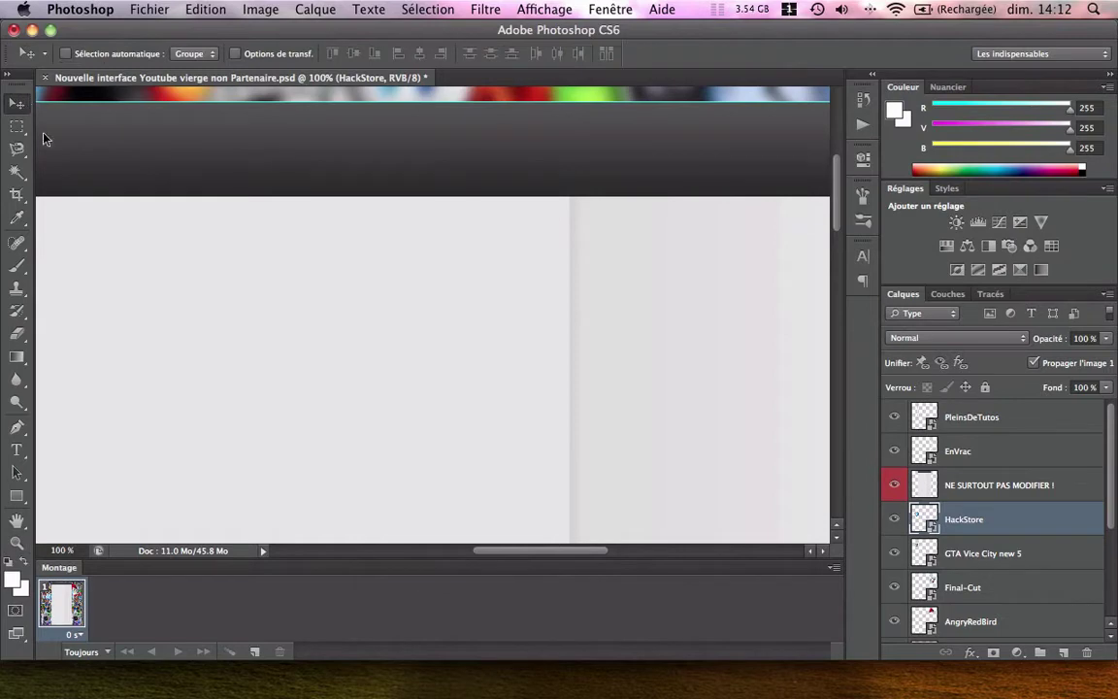
left_click(1063, 653)
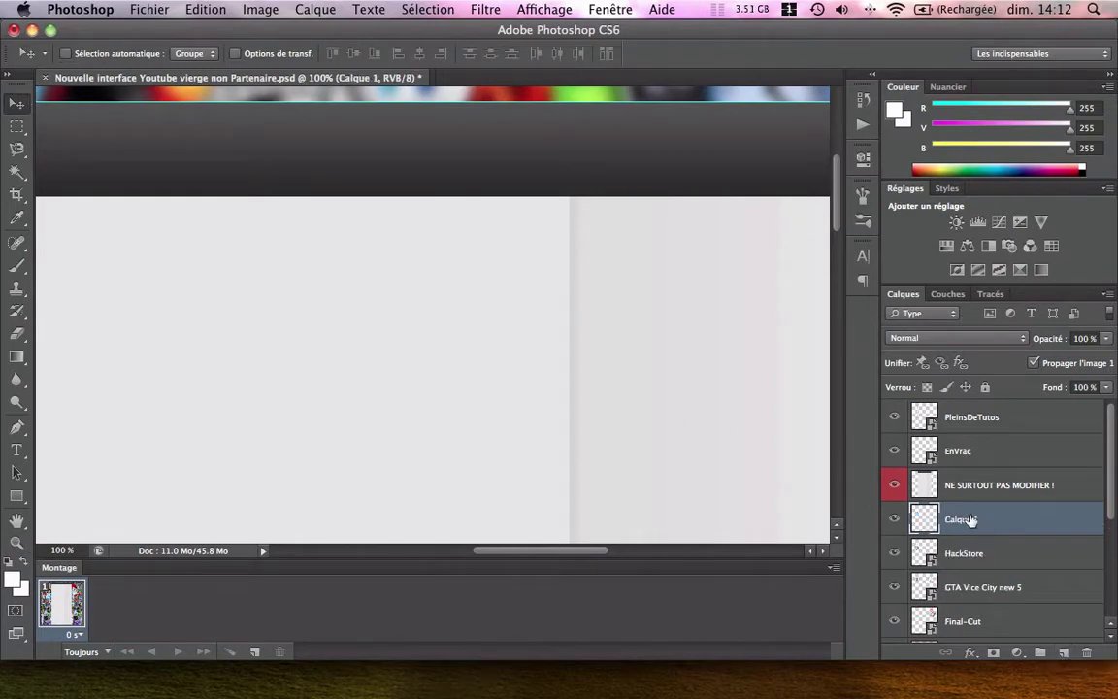
left_click_drag(963, 522, 892, 357)
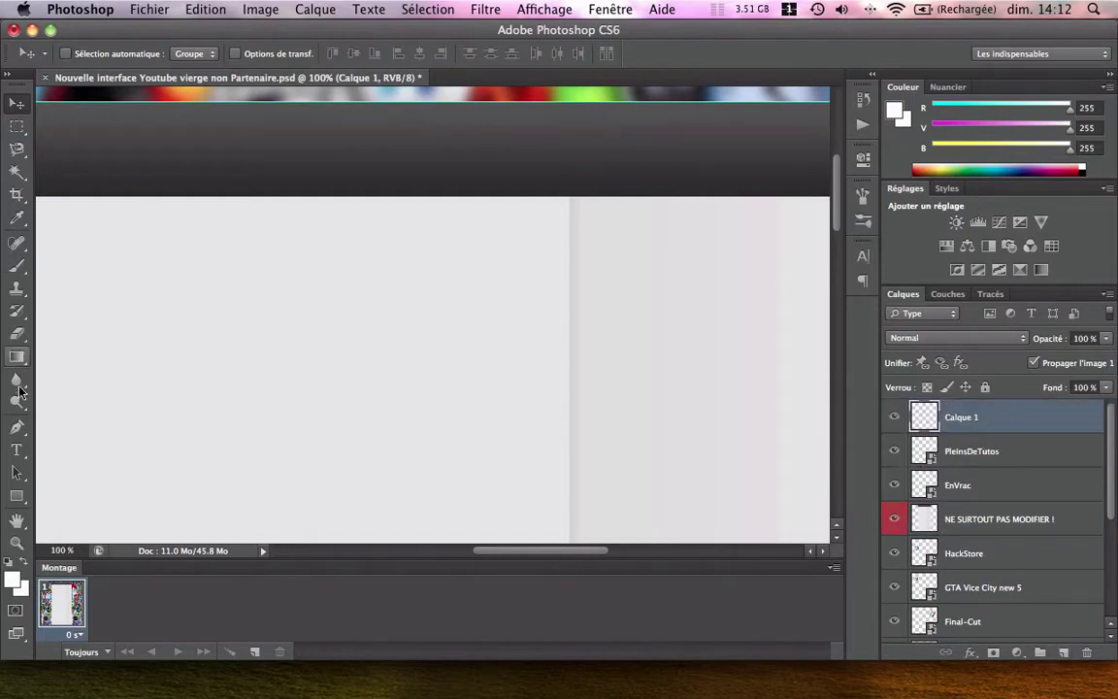
Add the text "Bienvenue sur ma chaîne" over the dark header band of the template
left_click(17, 452)
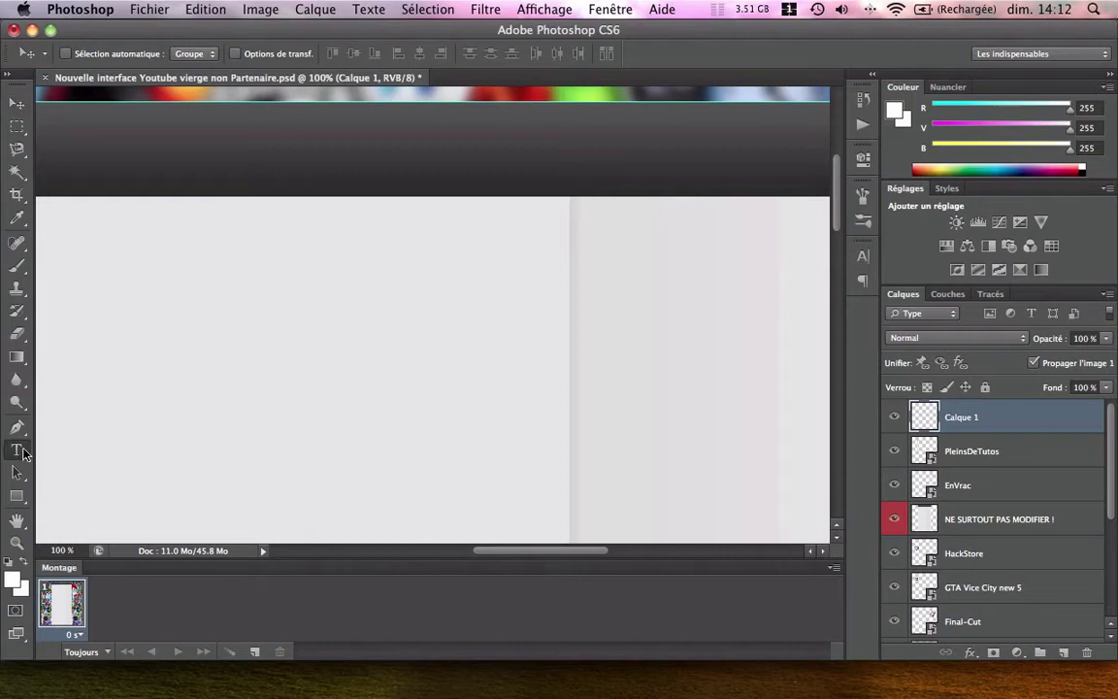
left_click(307, 119)
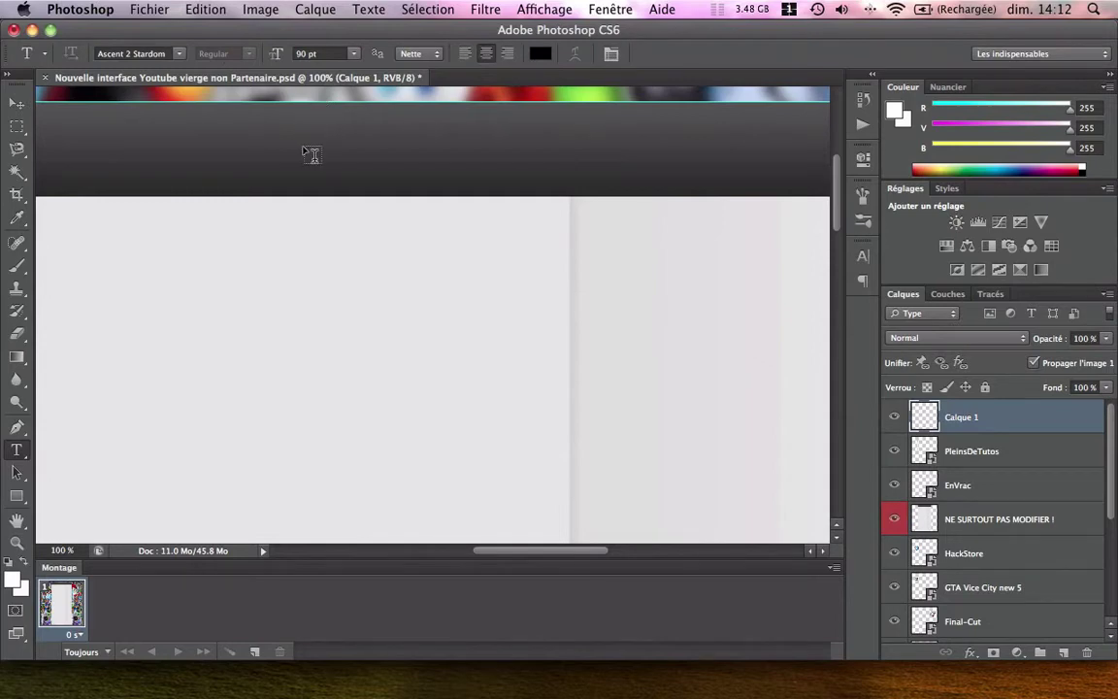
key("i")
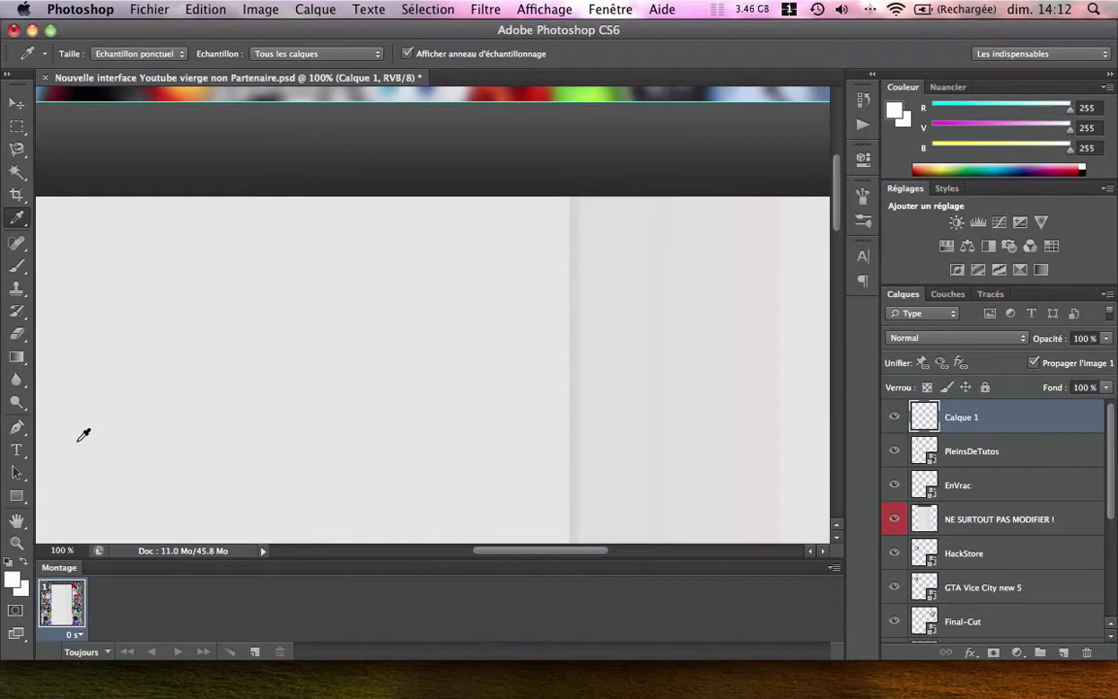
left_click(16, 450)
left_click(274, 143)
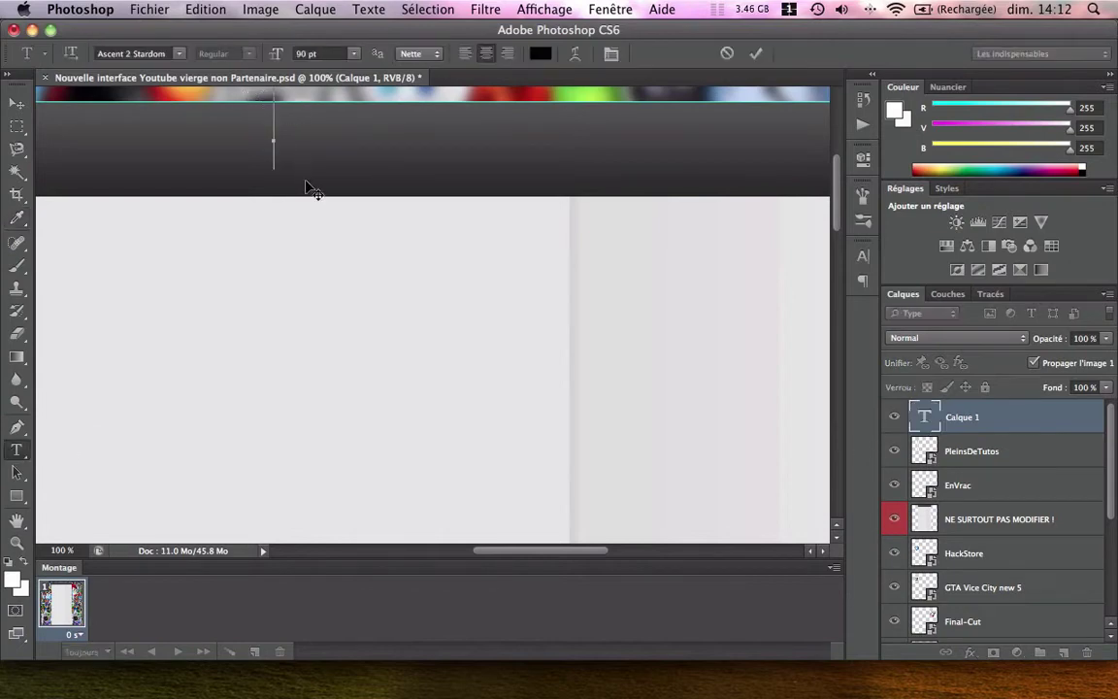
type("BIEN")
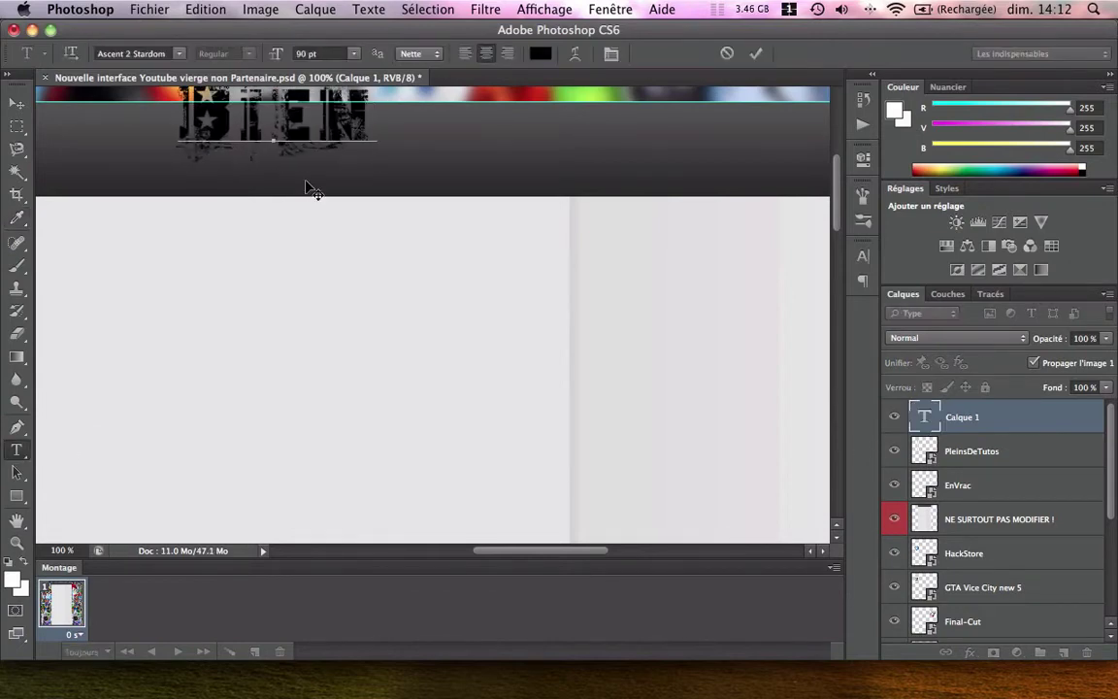
type("VENU")
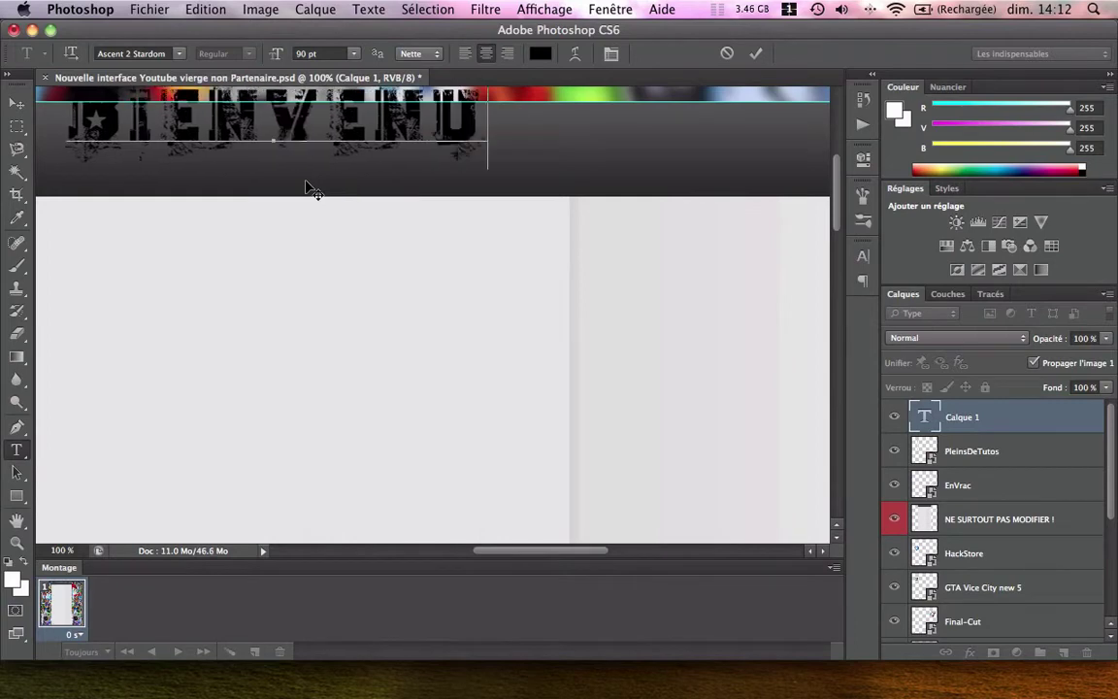
type("E S")
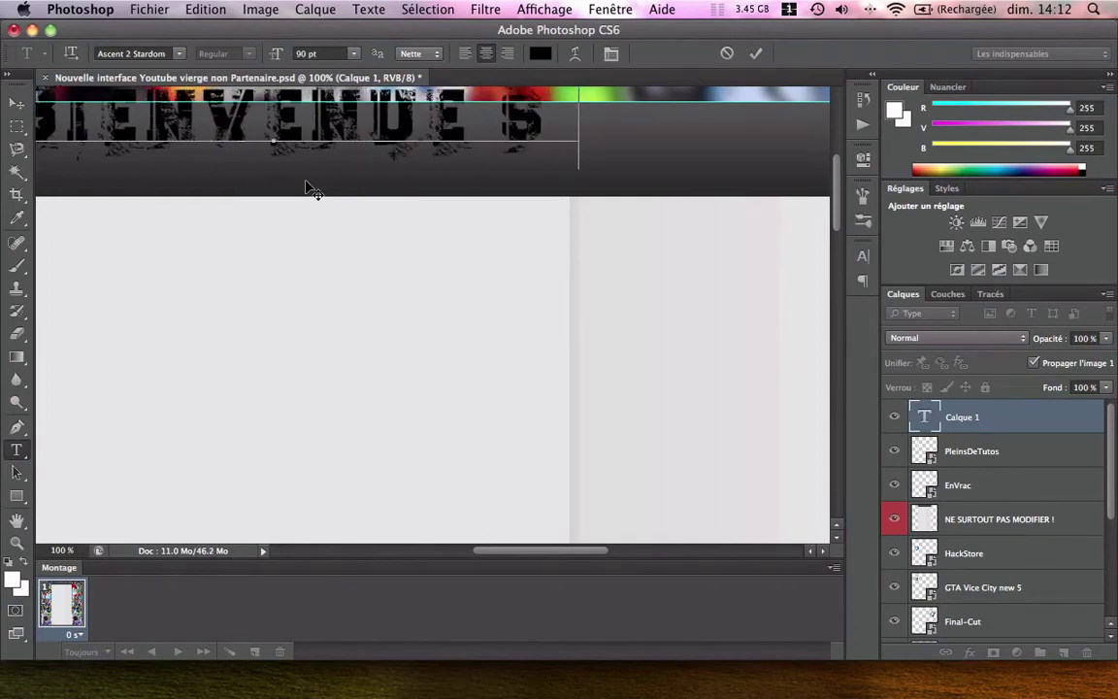
type("UR MA CHA")
type("ÎNE")
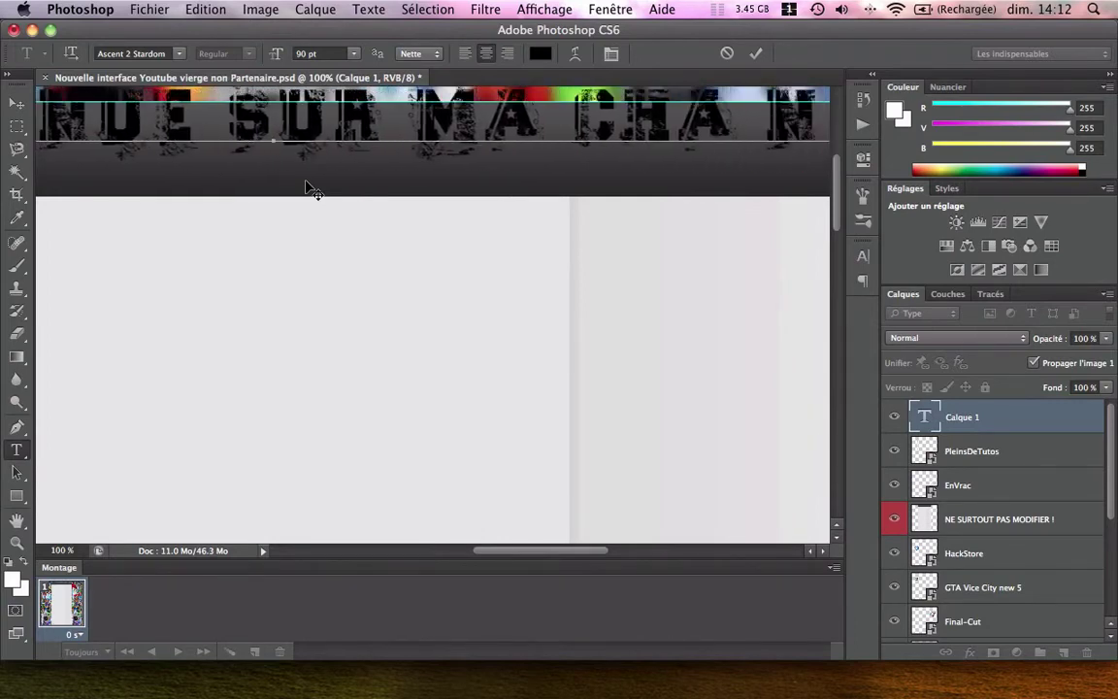
Change the font of the whole welcome text to AardvarkBold
triple_click(701, 123)
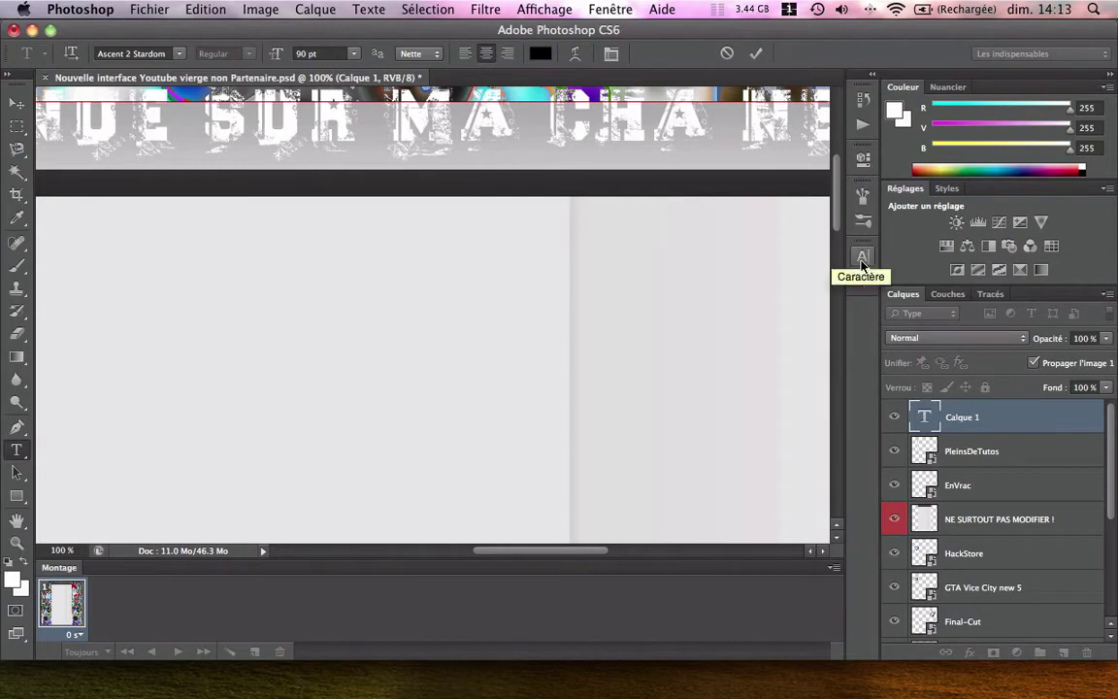
left_click(609, 9)
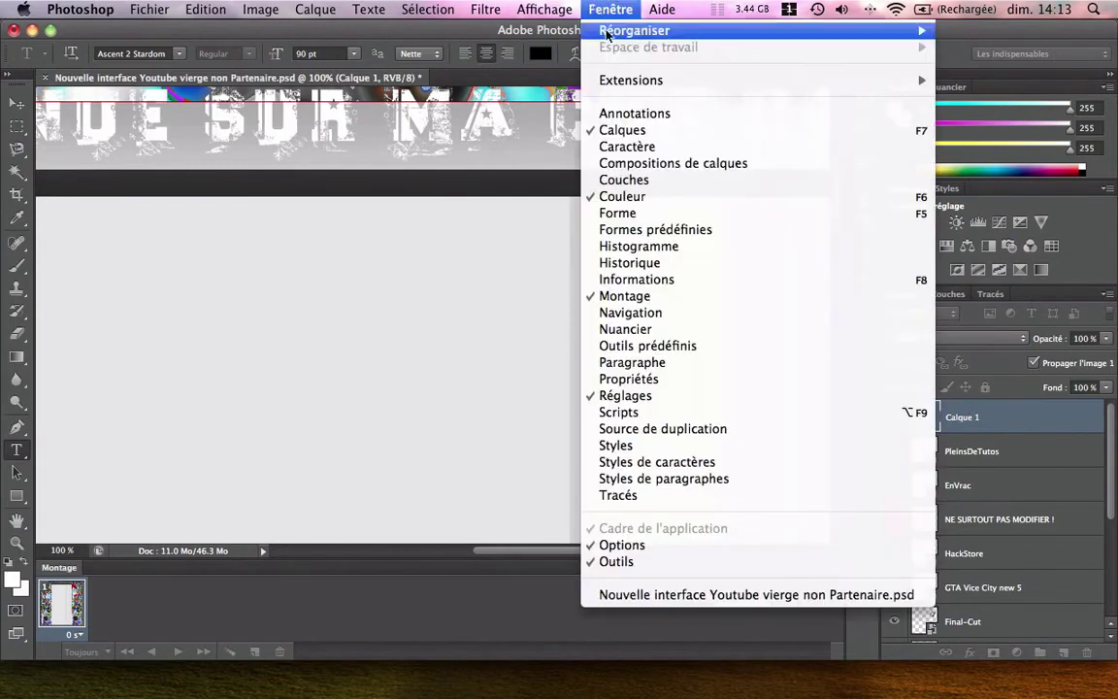
left_click(678, 147)
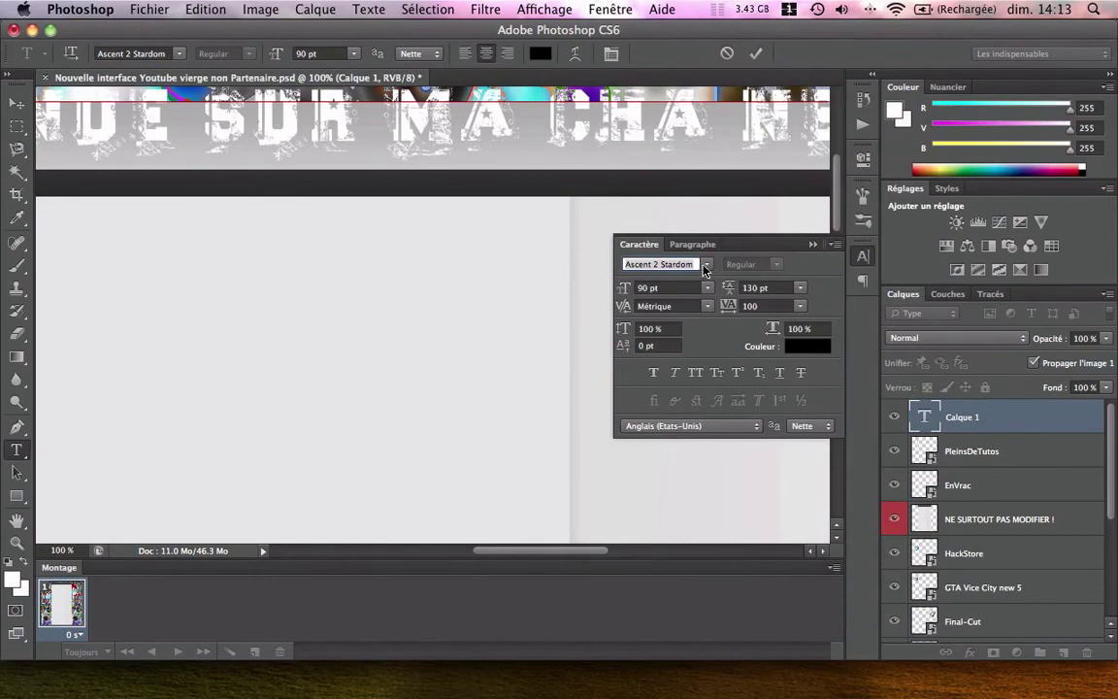
left_click(706, 266)
scroll(713, 291, "up", 10)
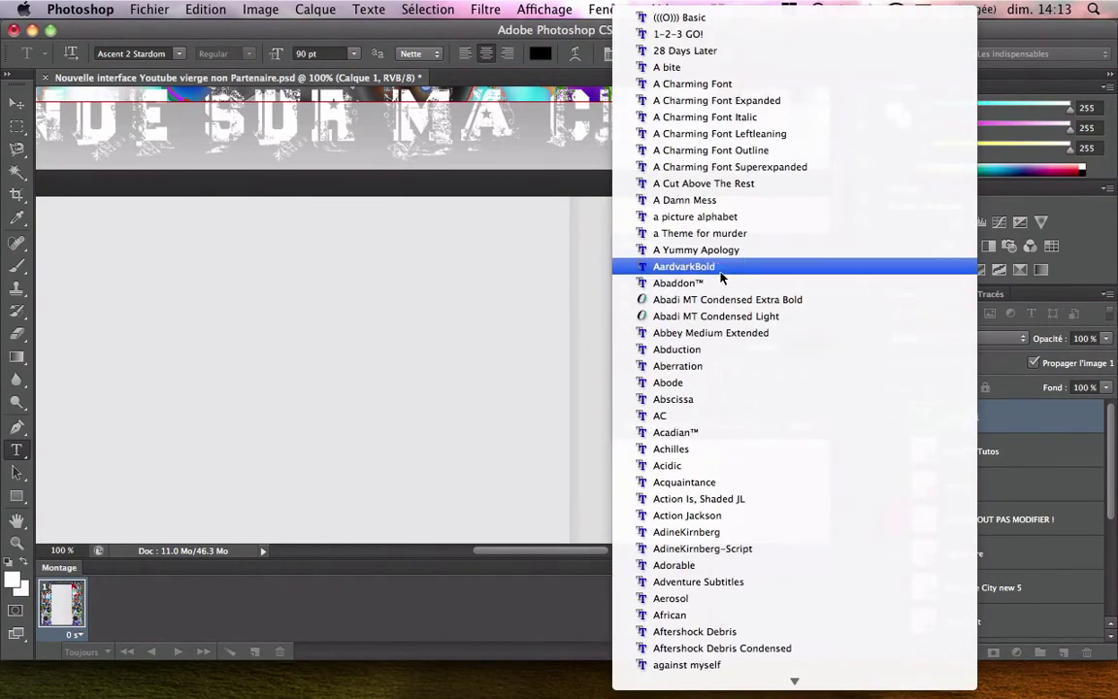
left_click(714, 266)
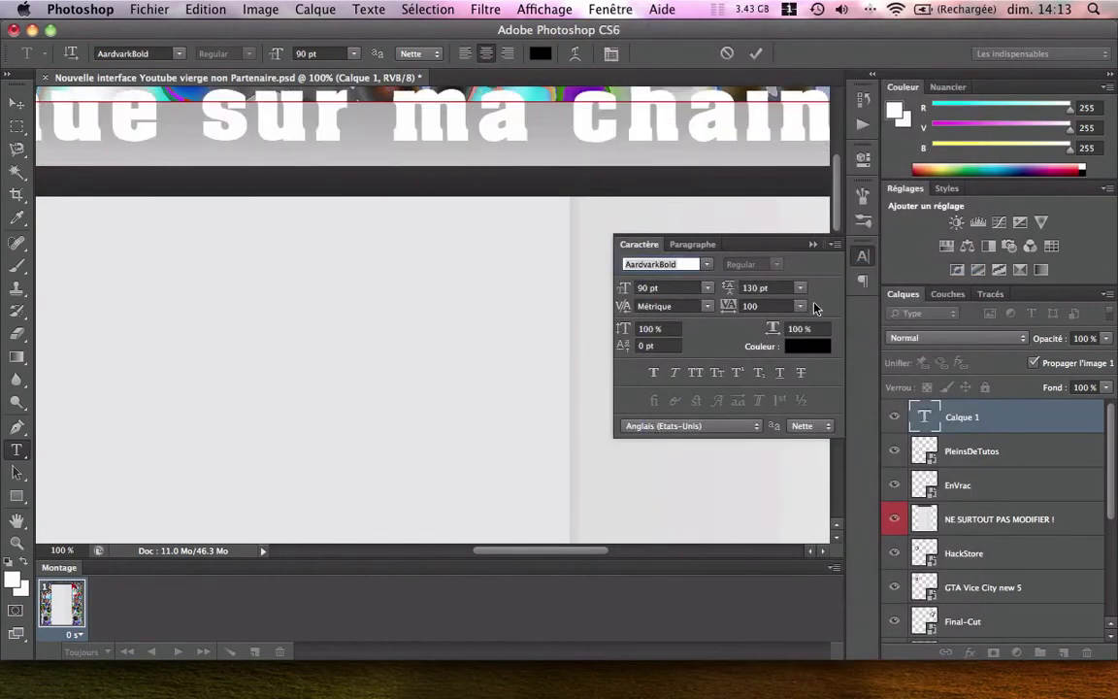
Set the welcome text's size to 12 pt and move it onto the narrow image strip above the dark header band
left_click(705, 288)
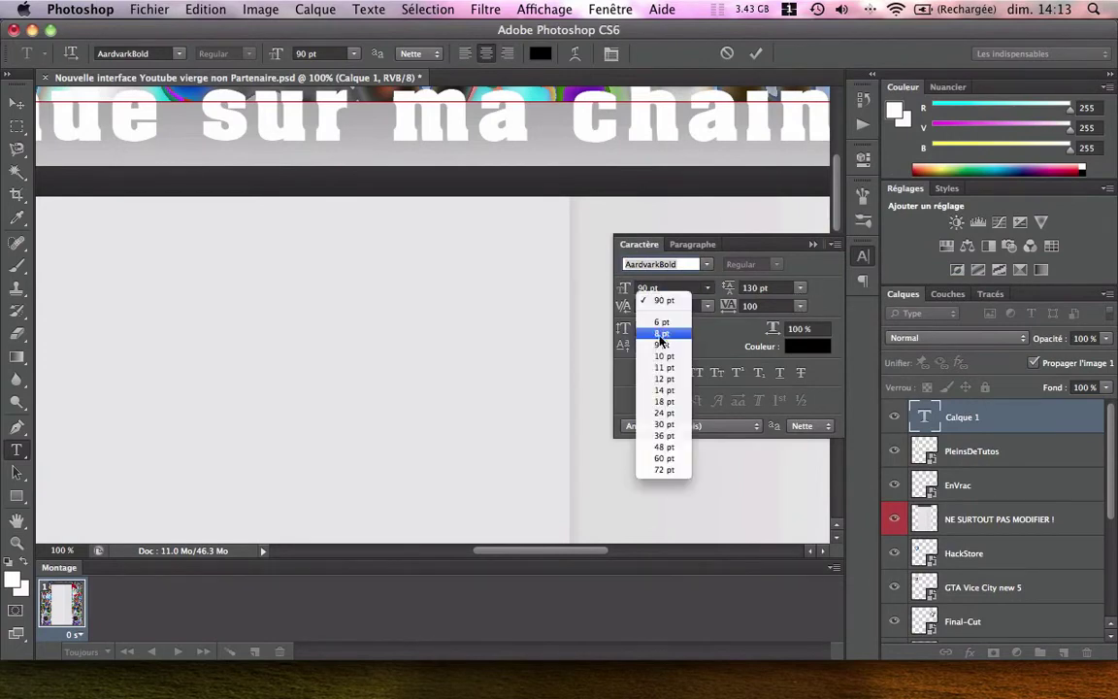
left_click(667, 387)
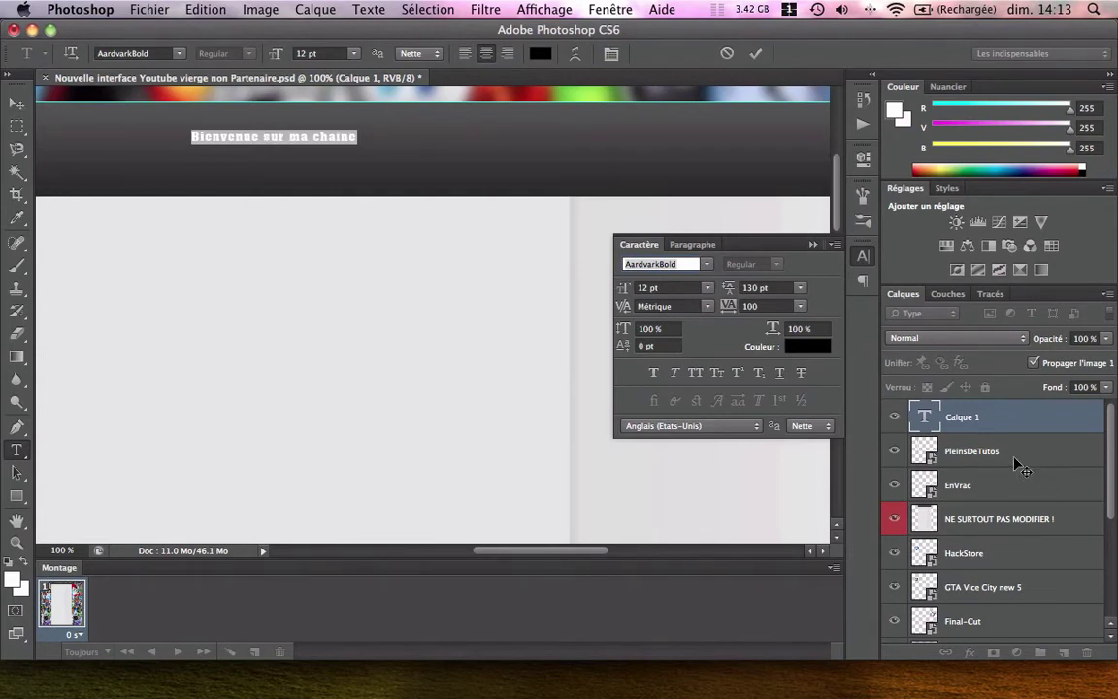
left_click(964, 417)
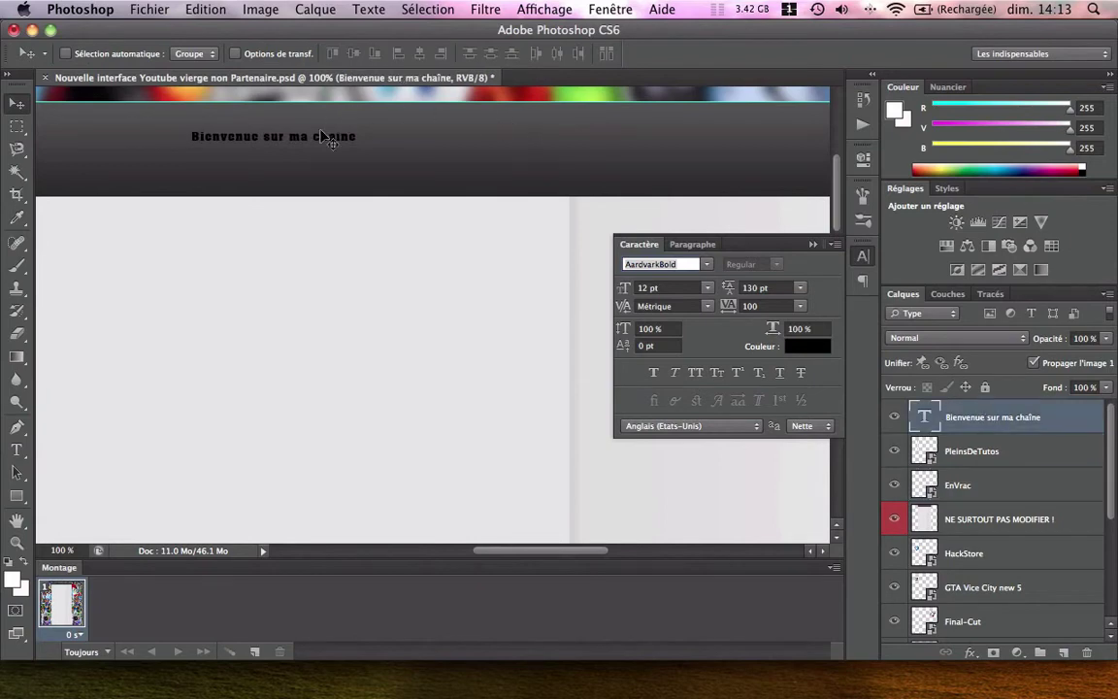
left_click_drag(330, 139, 471, 98)
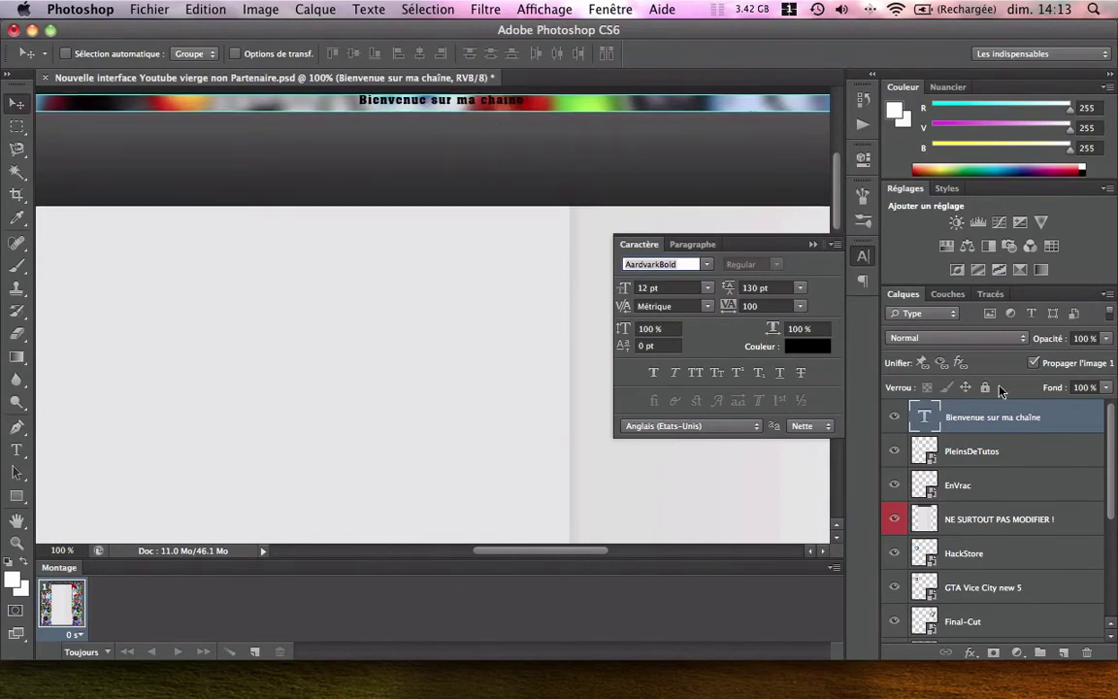
Set the welcome text's size to 18 pt and reposition it within the narrow image strip above the dark header band
left_click(707, 288)
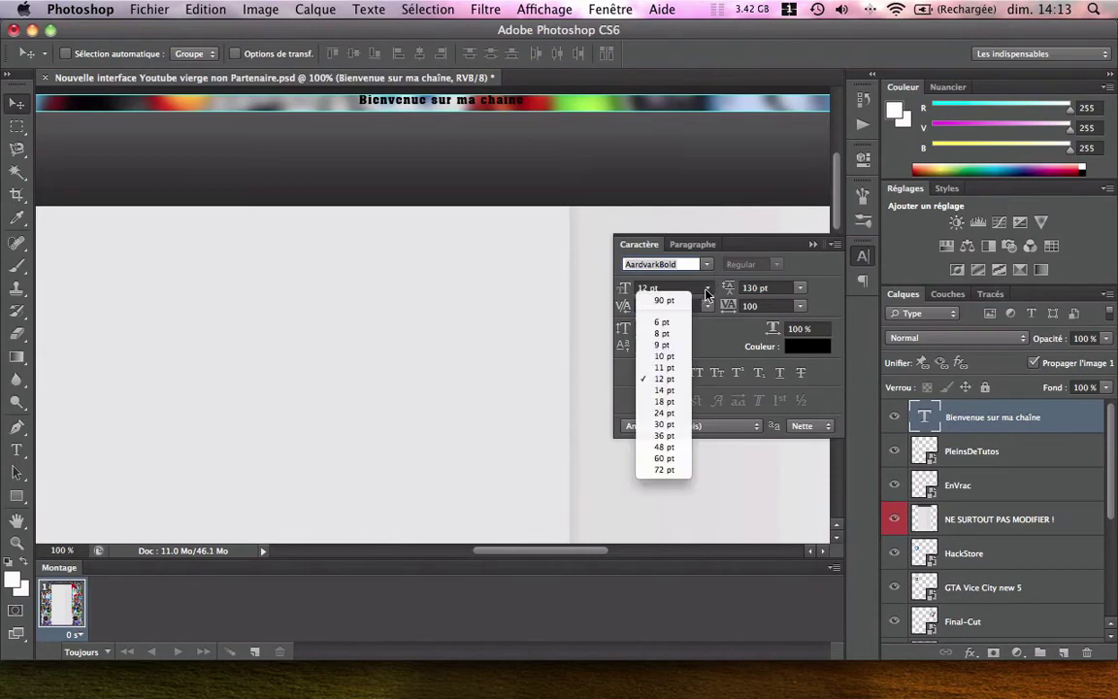
left_click(670, 402)
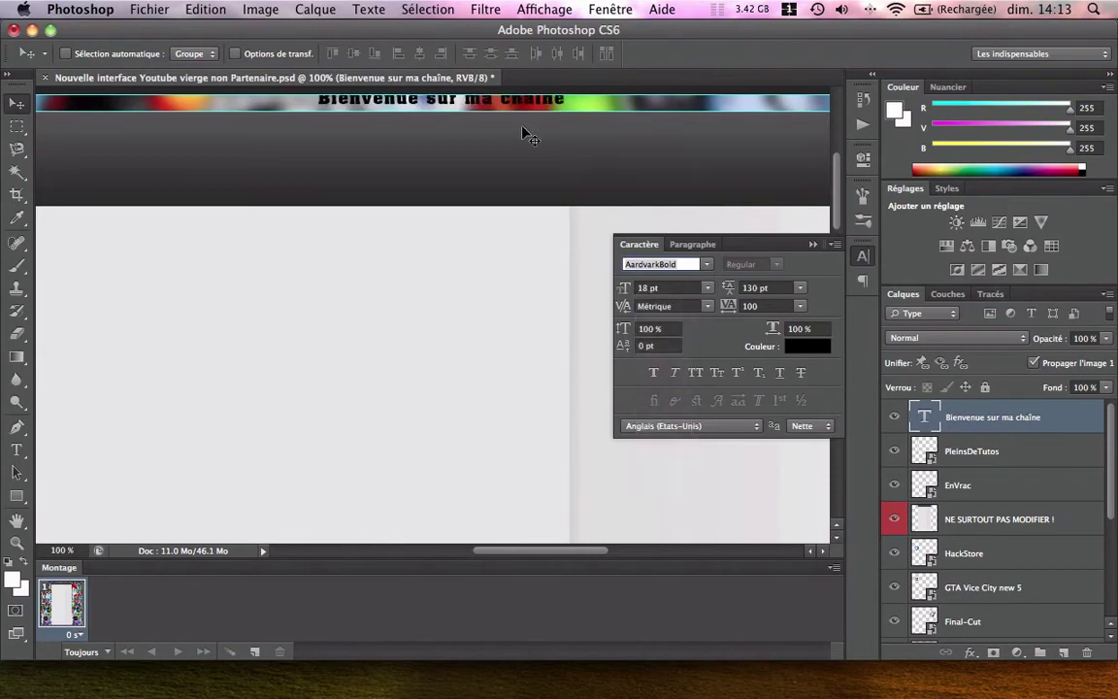
left_click_drag(505, 108, 510, 111)
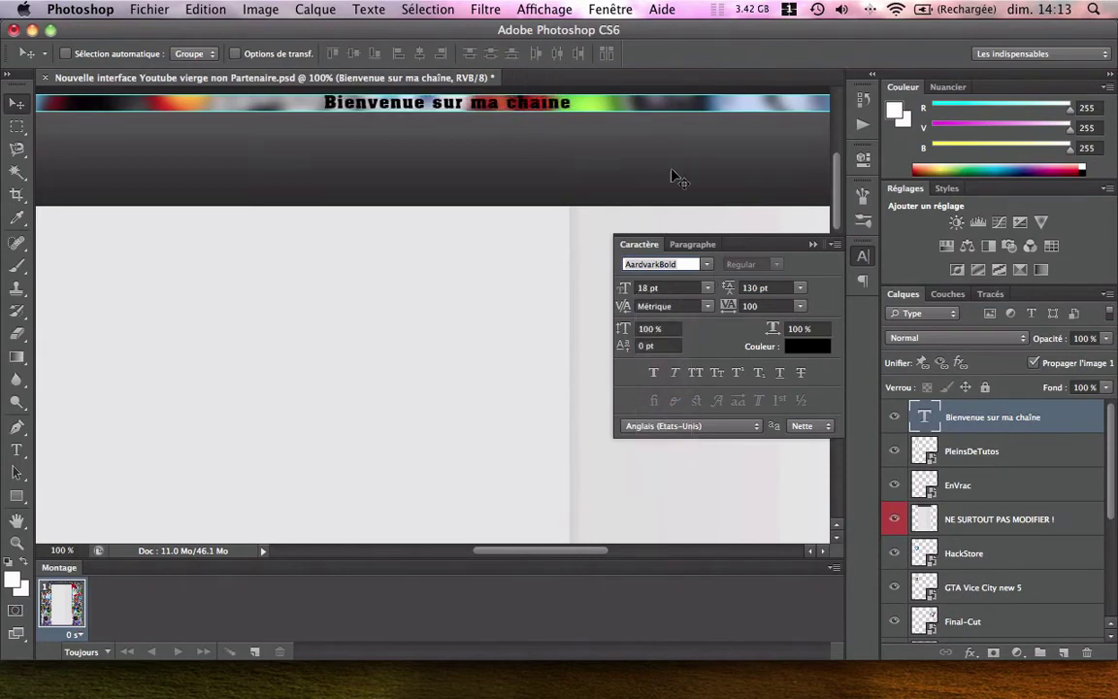
left_click(859, 256)
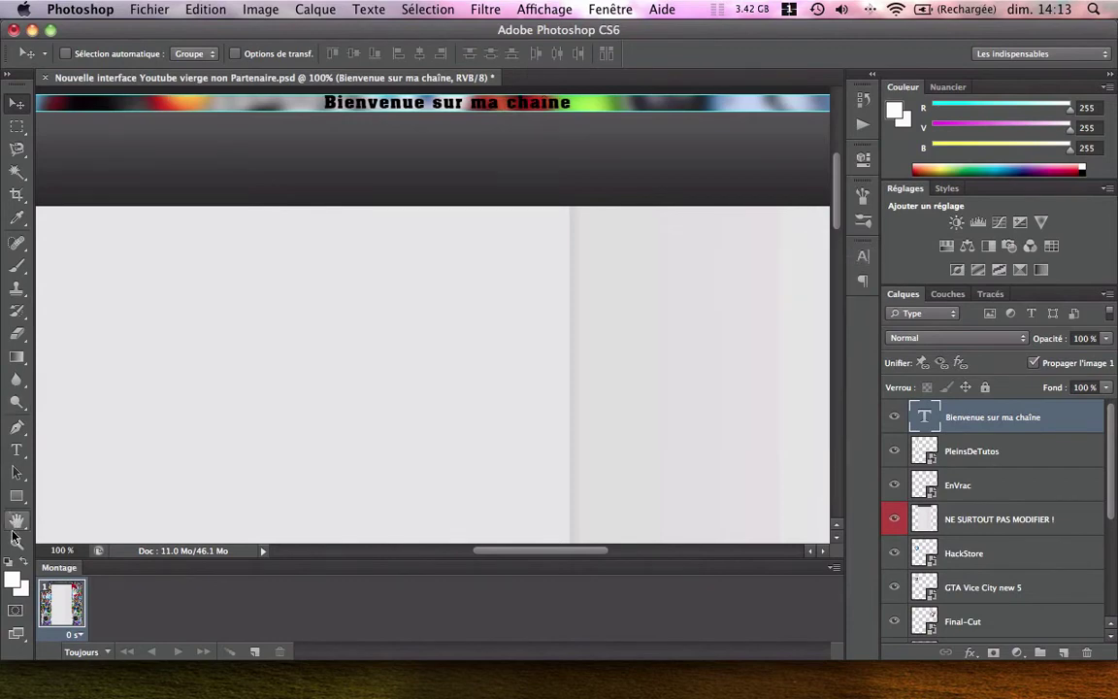
Shift the welcome text slightly left to centre it between the two vertical guides
key("z")
left_click(259, 421, "alt")
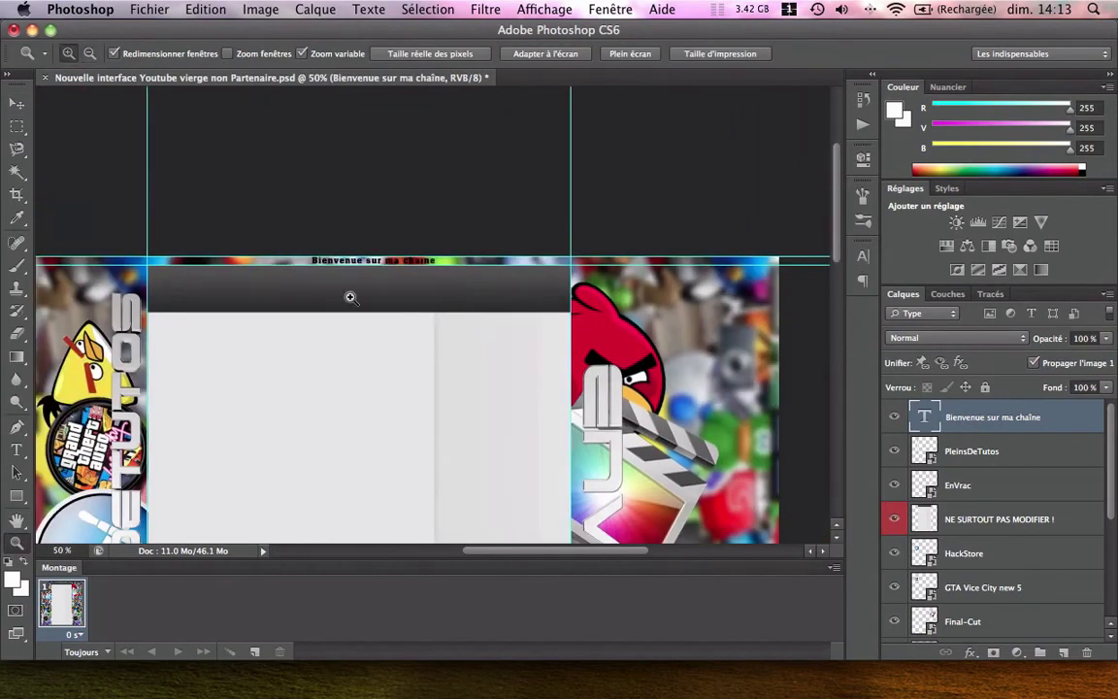
key("v")
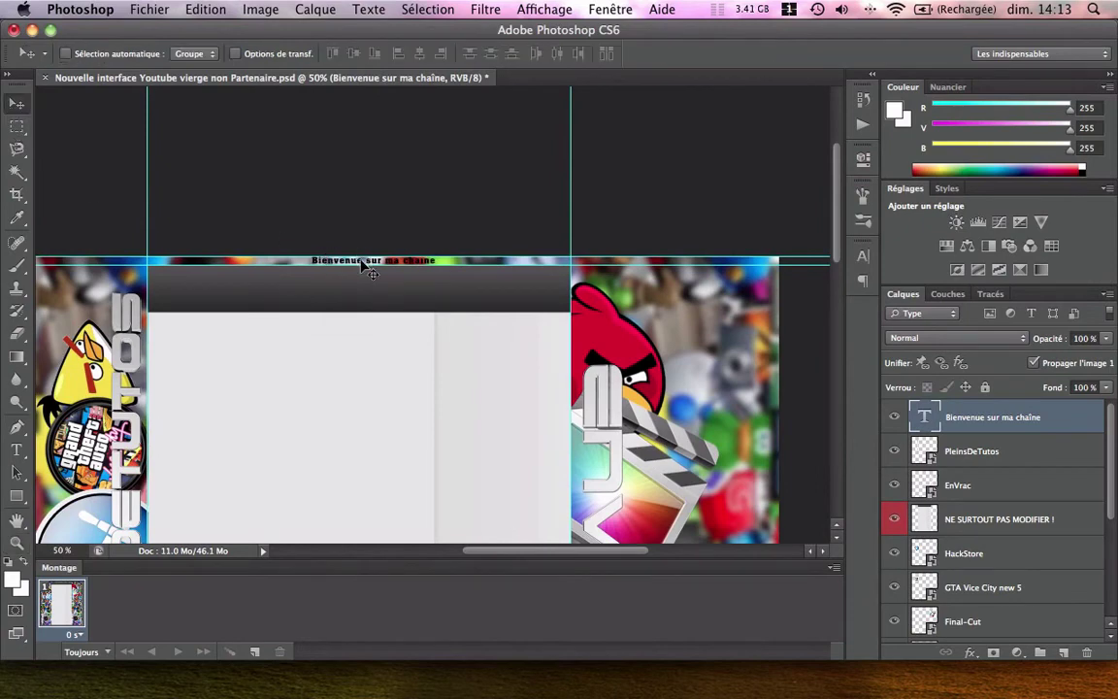
left_click_drag(357, 265, 352, 265)
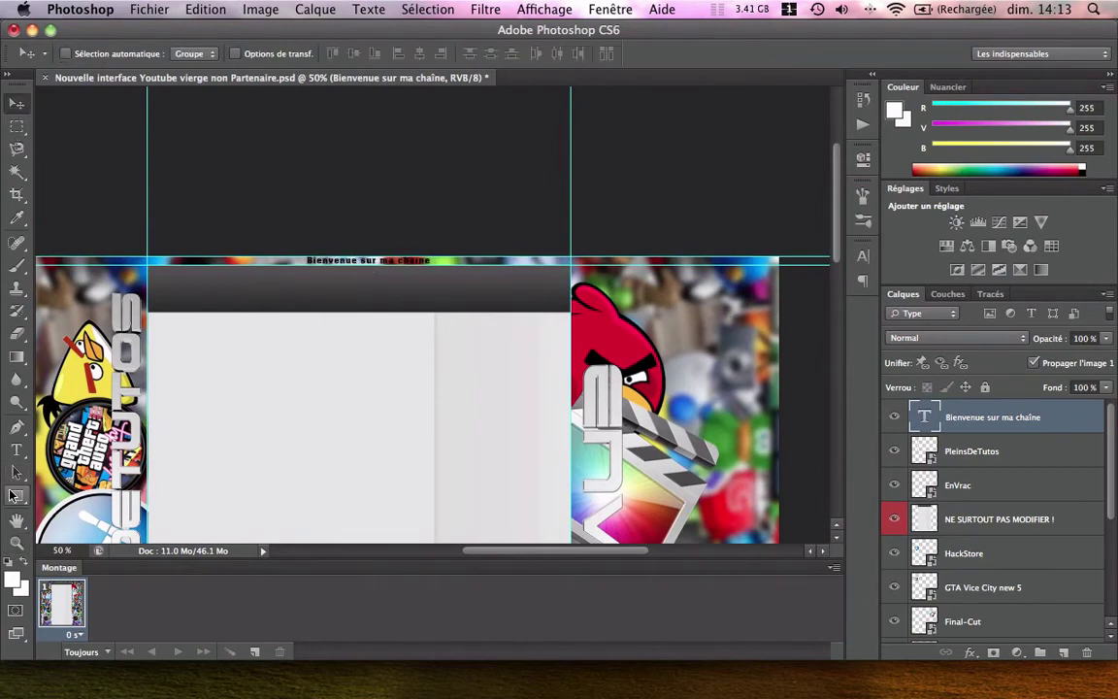
Save a JPEG copy of the background as Background.jpg on the desktop (Bureau), with quality 12 and the standard baseline format
left_click(16, 541)
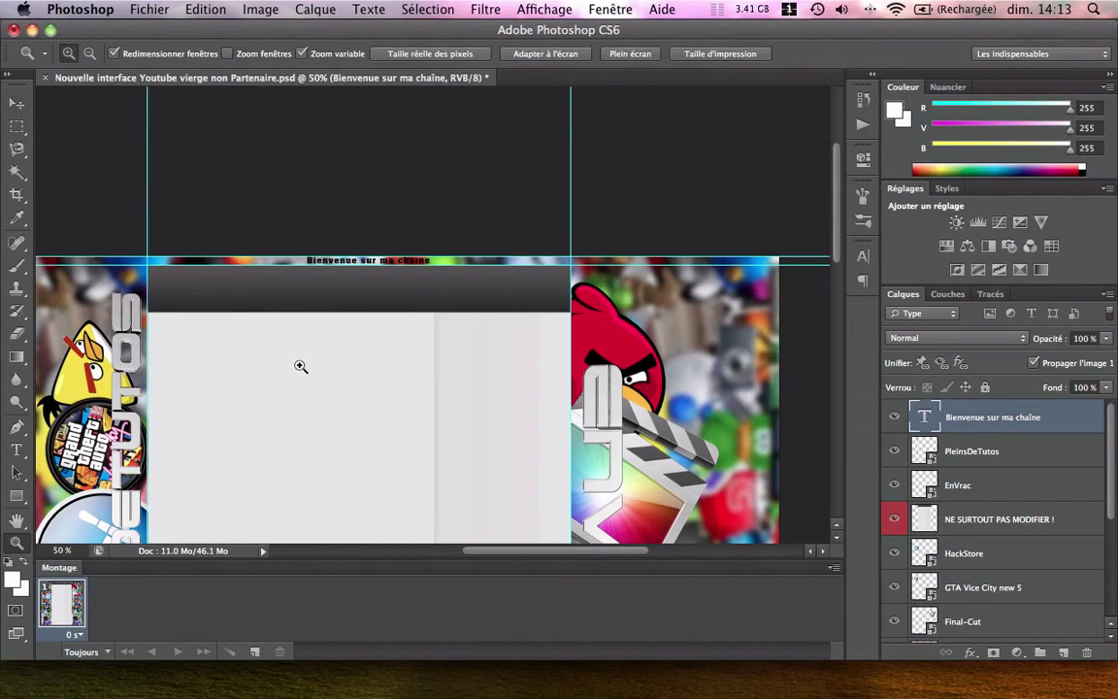
left_click(351, 350, "alt")
left_click(352, 351, "alt")
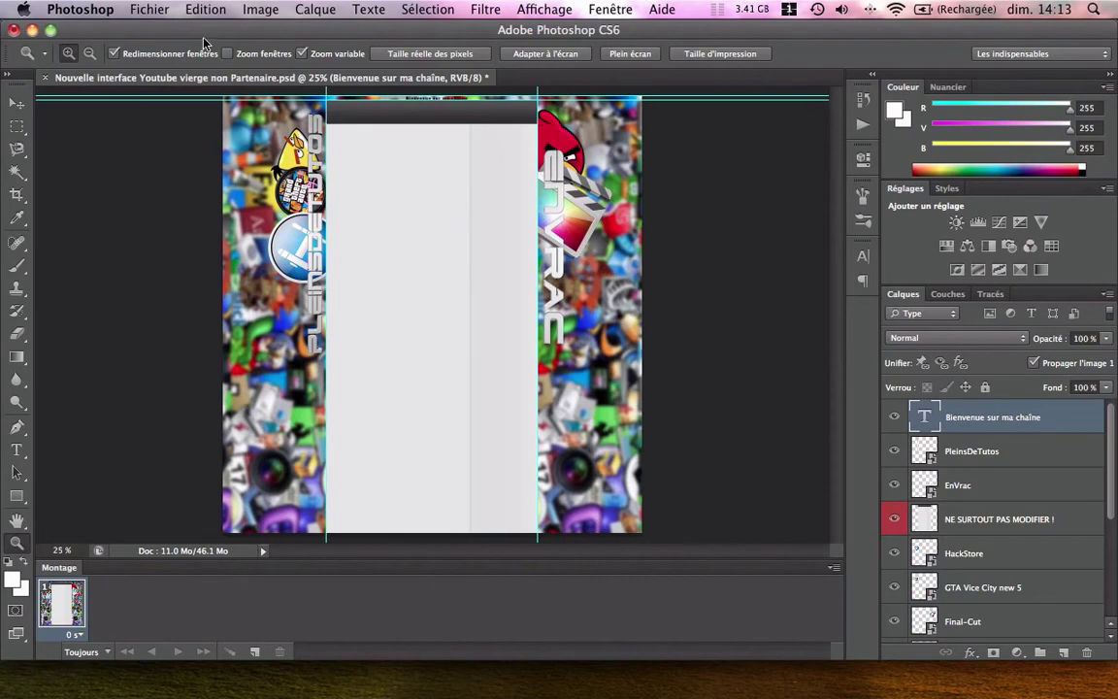
left_click(148, 11)
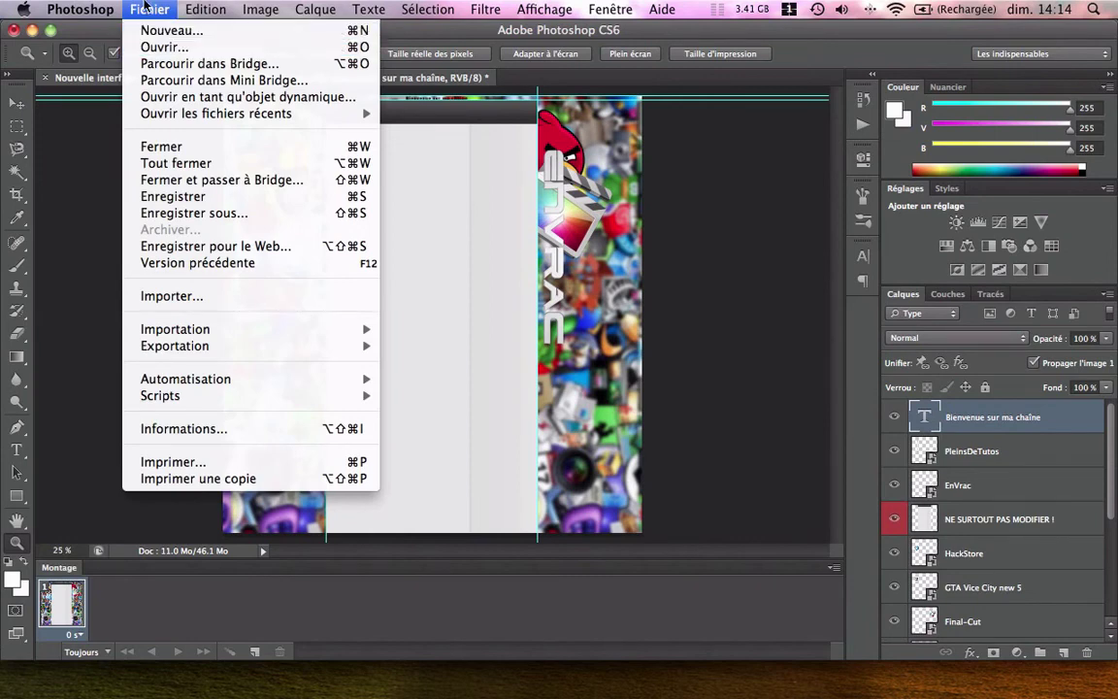
left_click(173, 212)
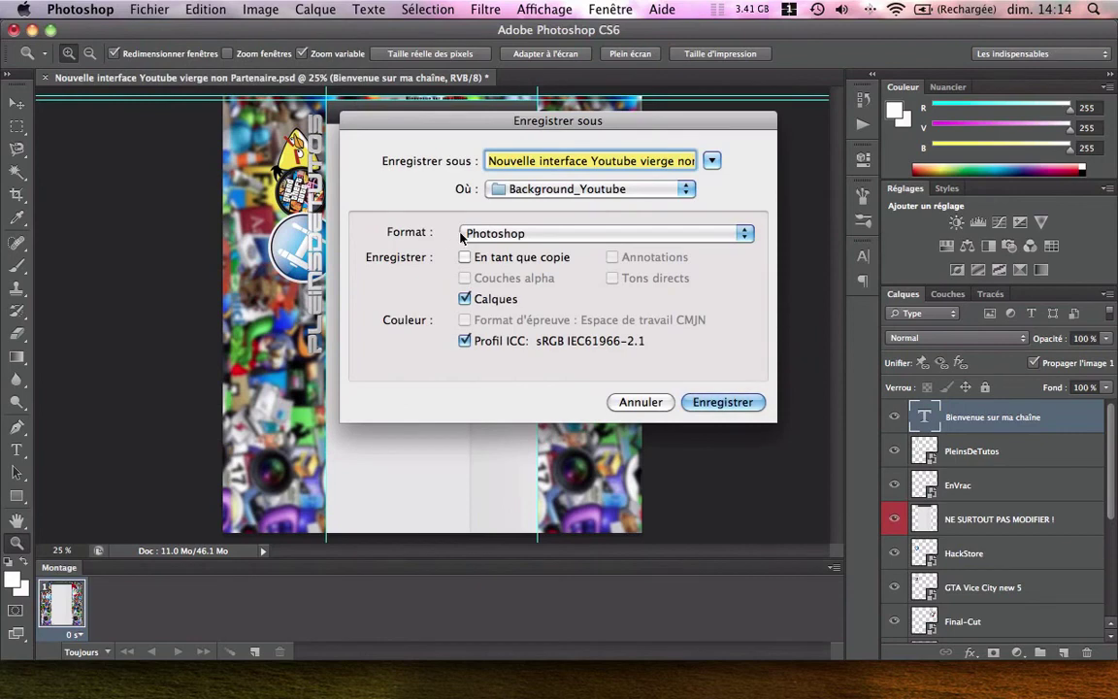
type("Background.psd")
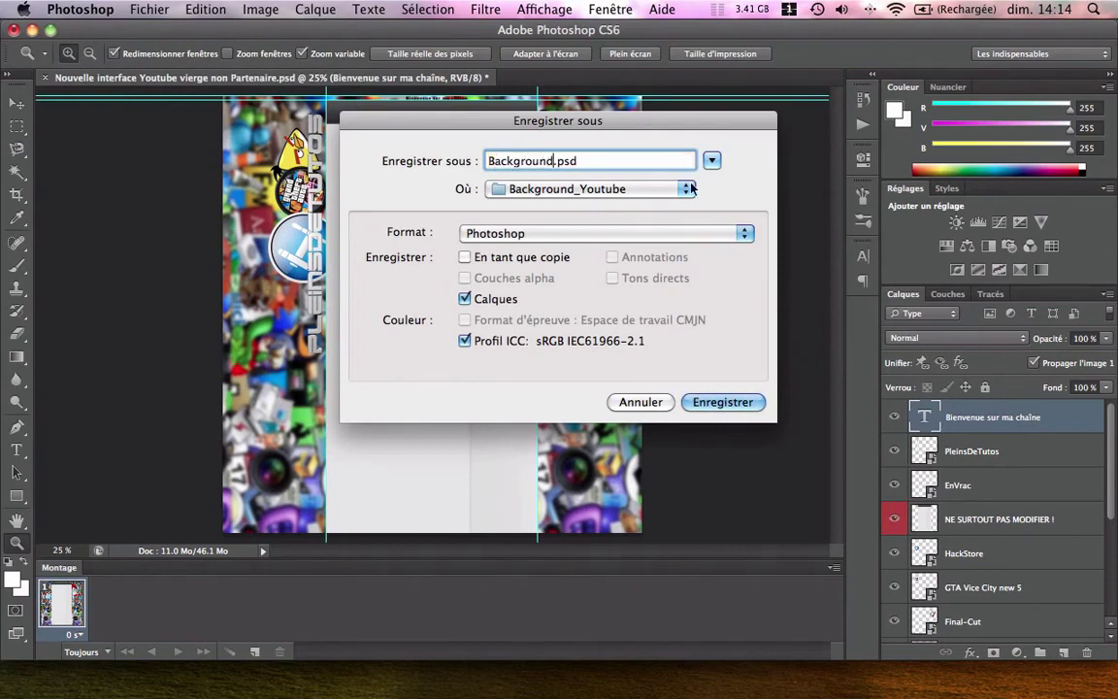
left_click(592, 188)
left_click(561, 307)
left_click(500, 233)
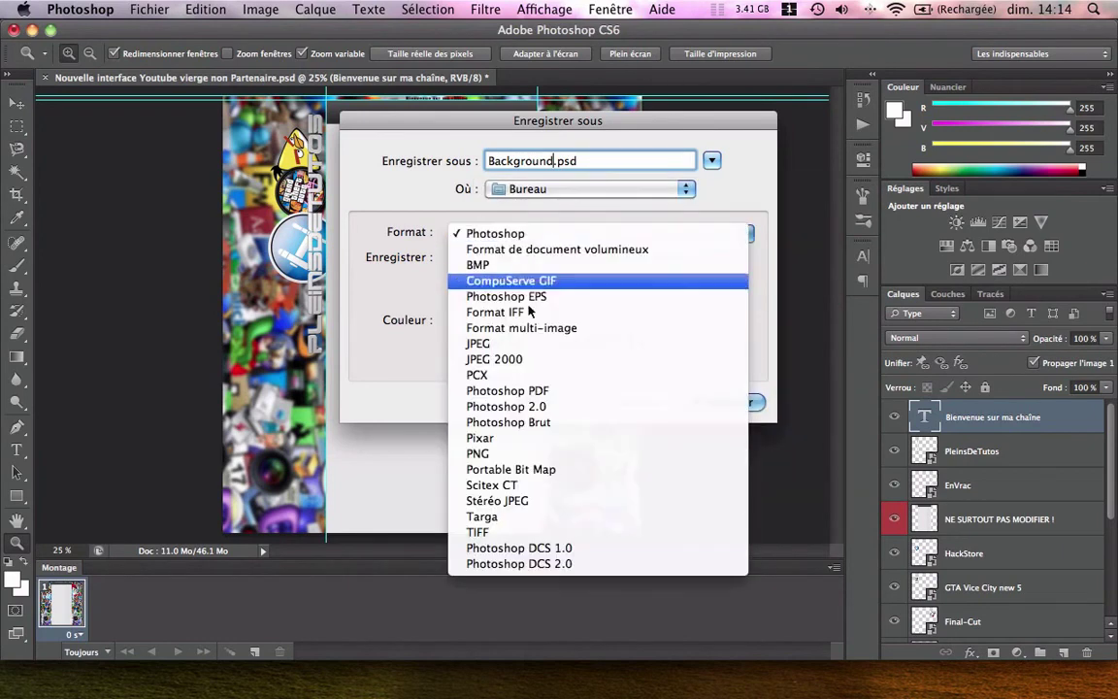
left_click(531, 344)
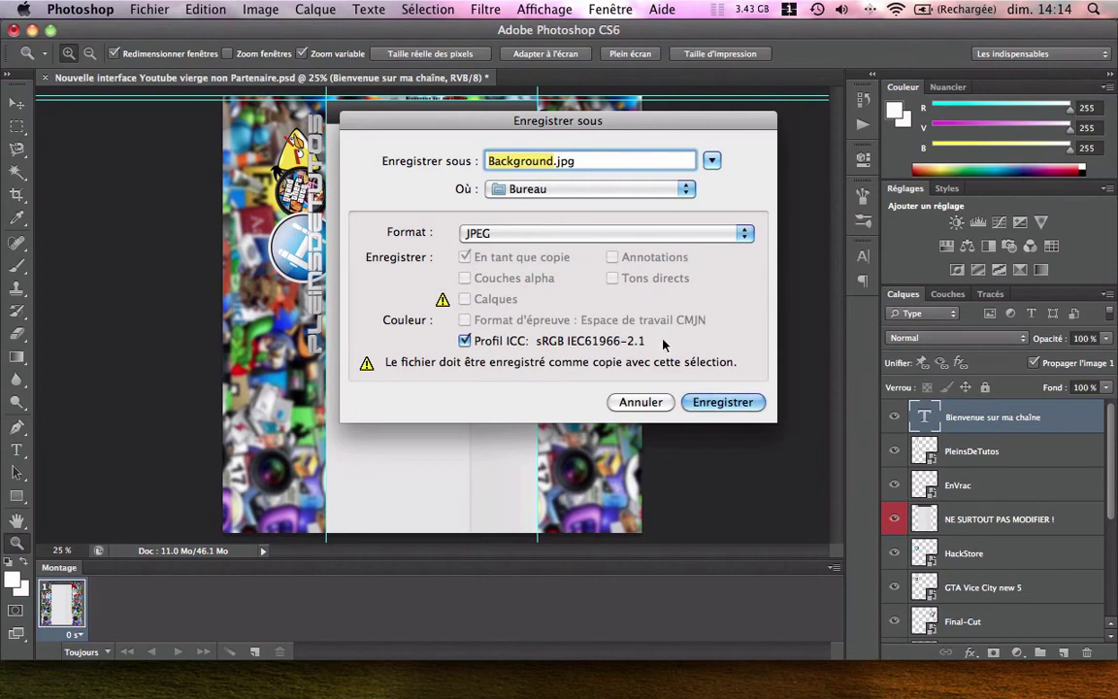
left_click(702, 400)
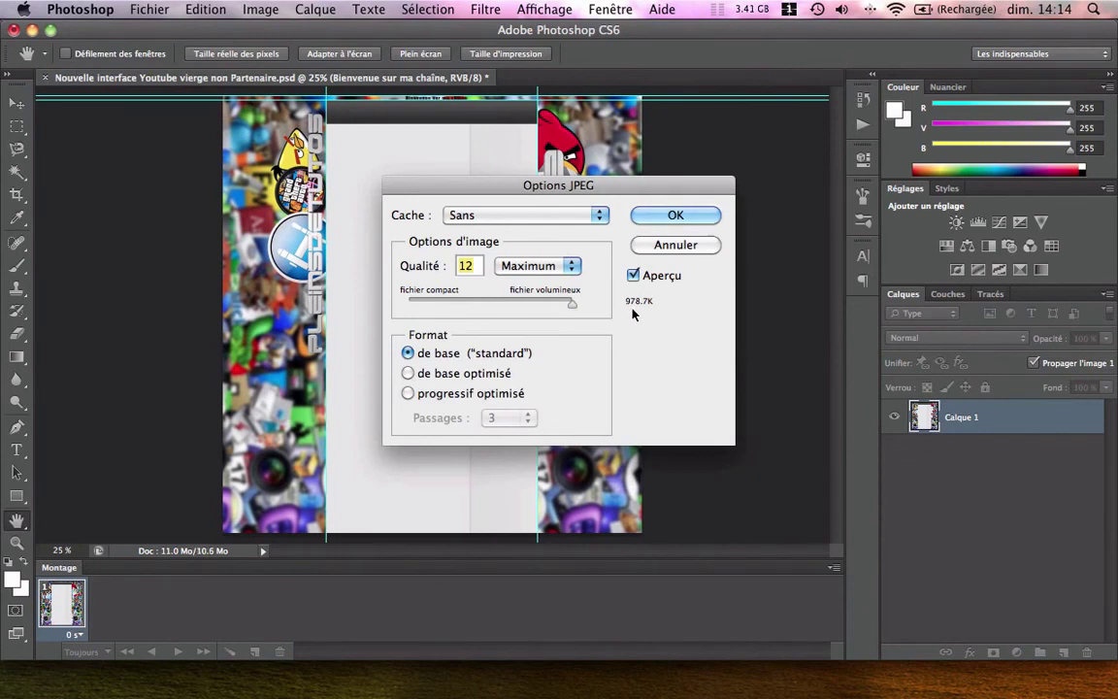
left_click(655, 217)
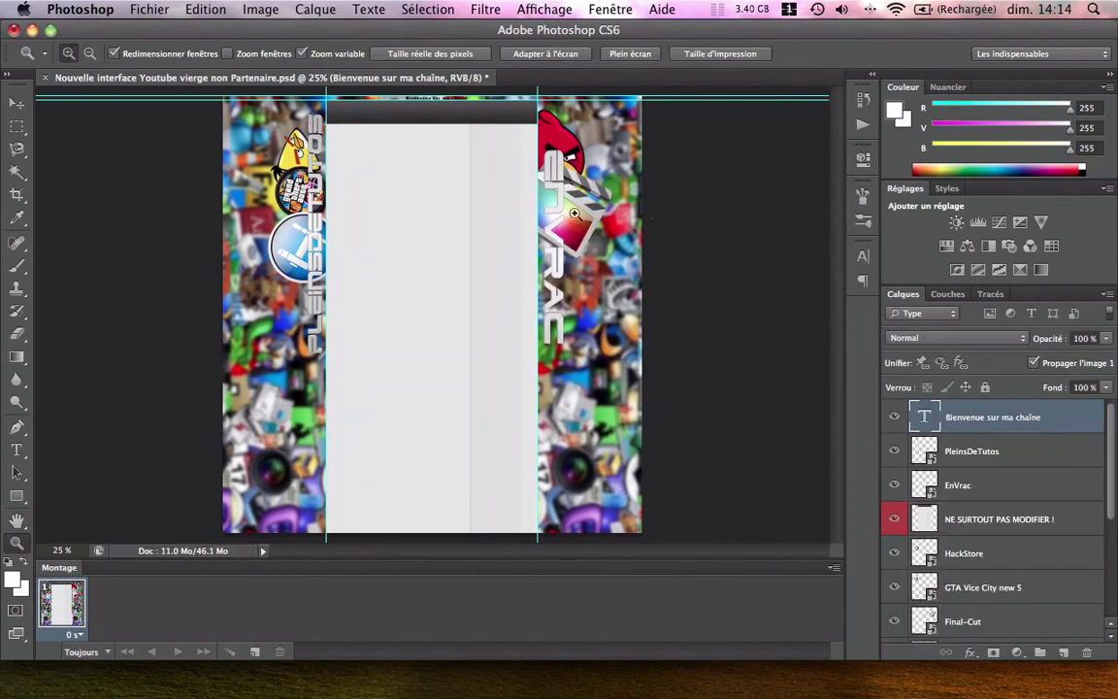
Clear the Photoshop and Finder windows off the desktop, check the exported Background.jpg in Aperçu, and put the preview away
left_click(32, 29)
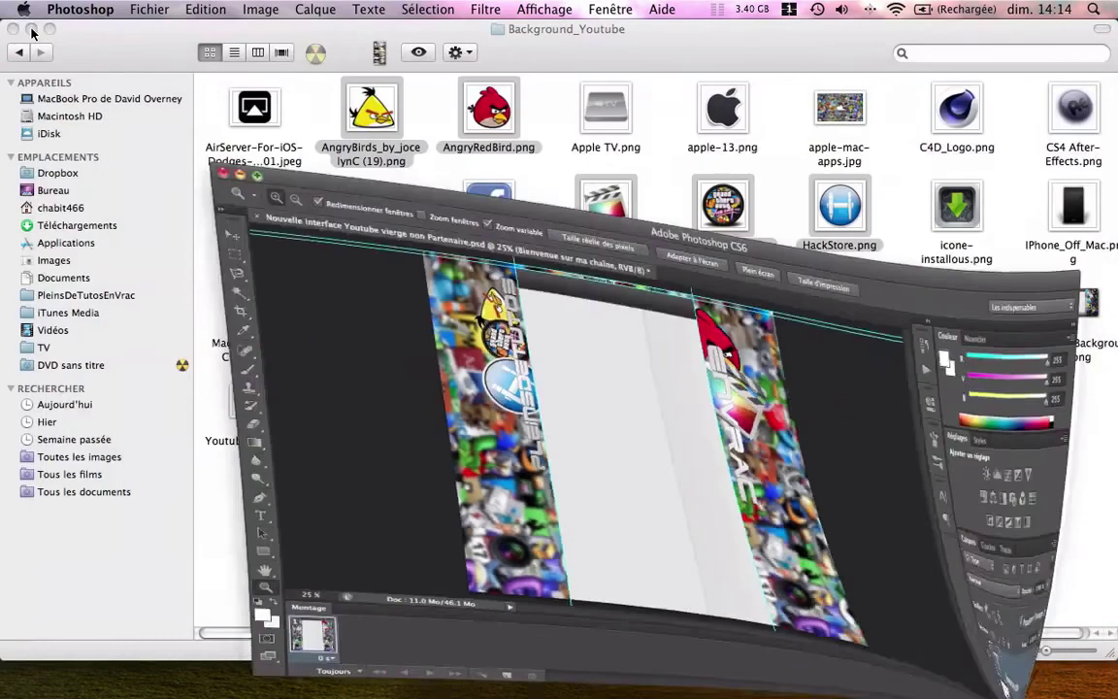
key("super+w")
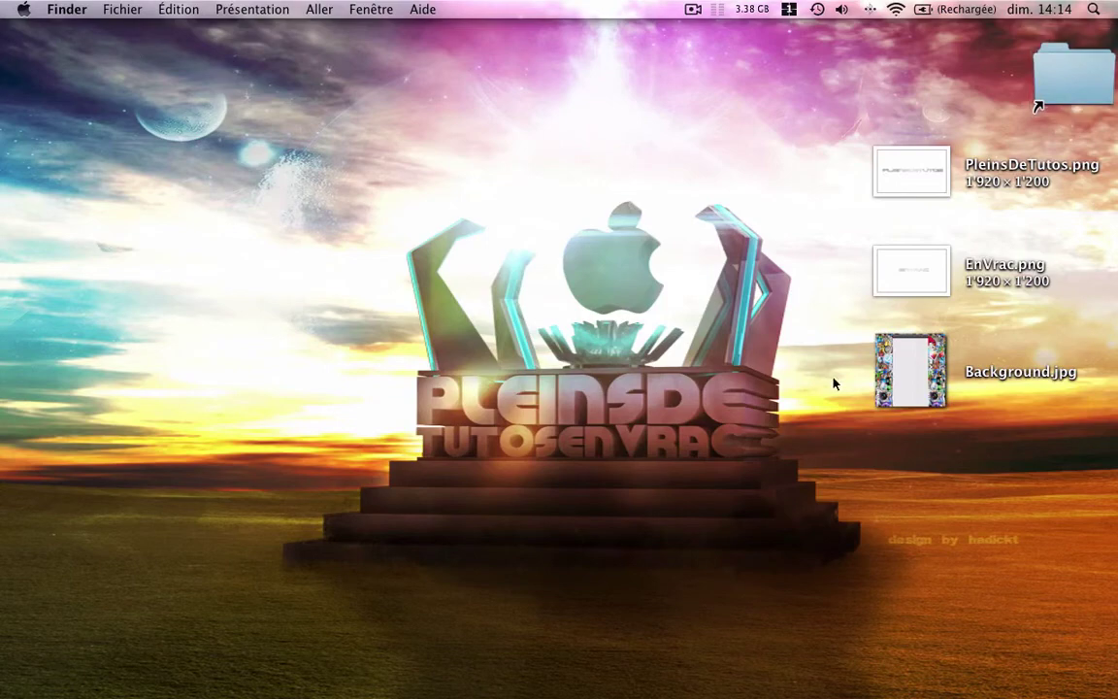
double_click(895, 386)
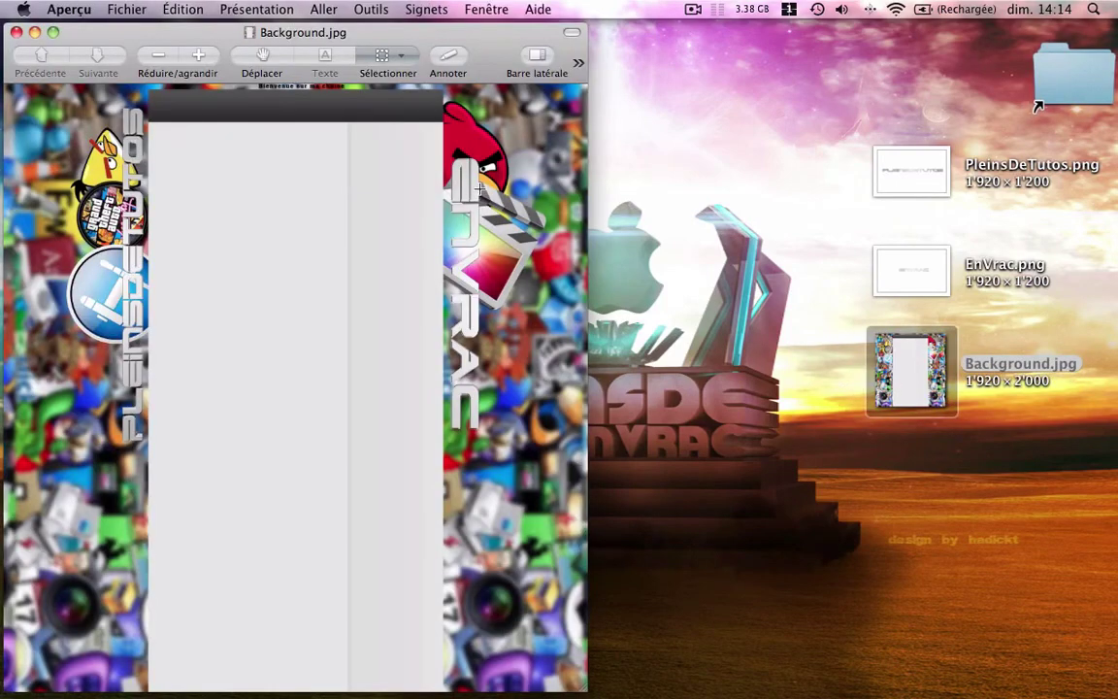
left_click_drag(400, 44, 481, 37)
double_click(481, 37)
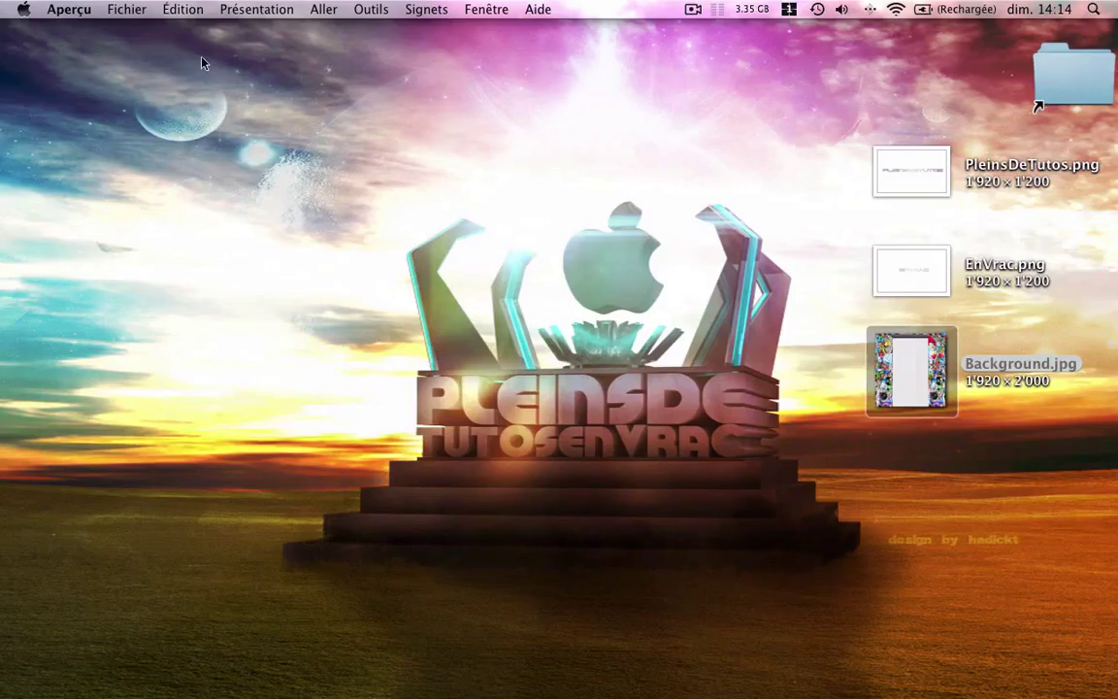
left_click(12, 29)
Move PleinsDeTutos.png, EnVrac.png and Background.jpg from the desktop into the folder alias
left_click_drag(1021, 479, 1064, 89)
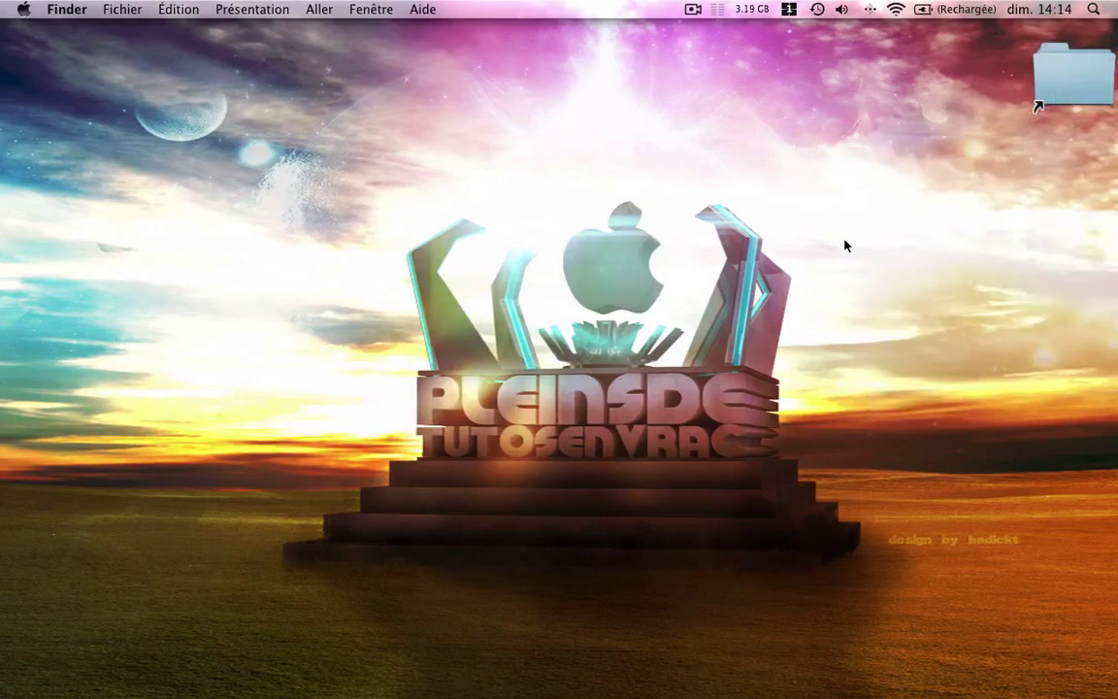